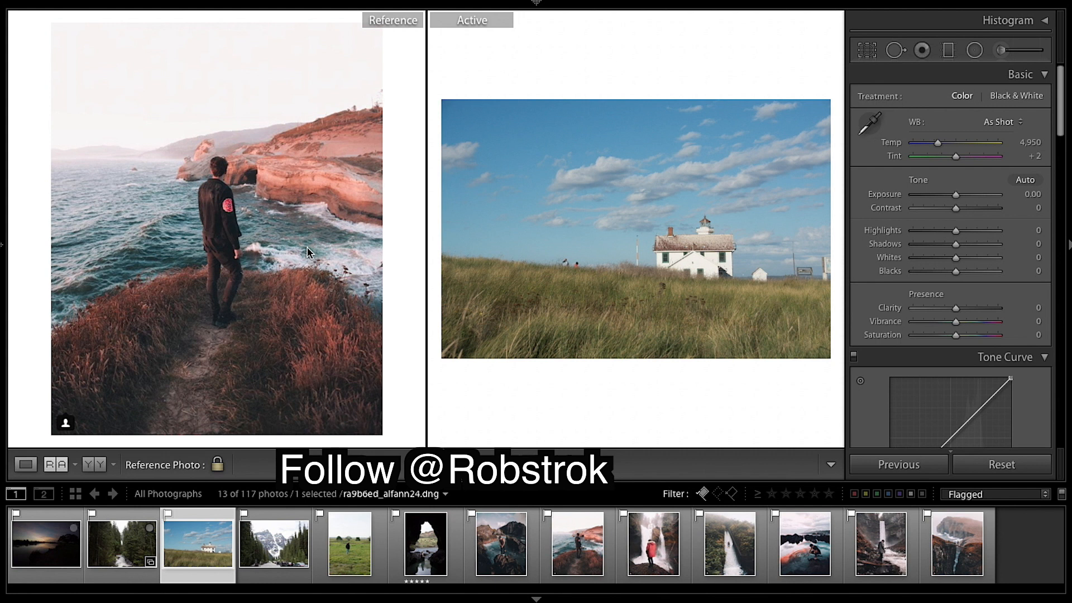
Show the cliff-bridge photo, the waterfall photo and the man on the coastal path in turn as the reference photo.
{"action": "left_click_drag", "start_coordinate": [956, 544], "coordinate": [261, 265]}
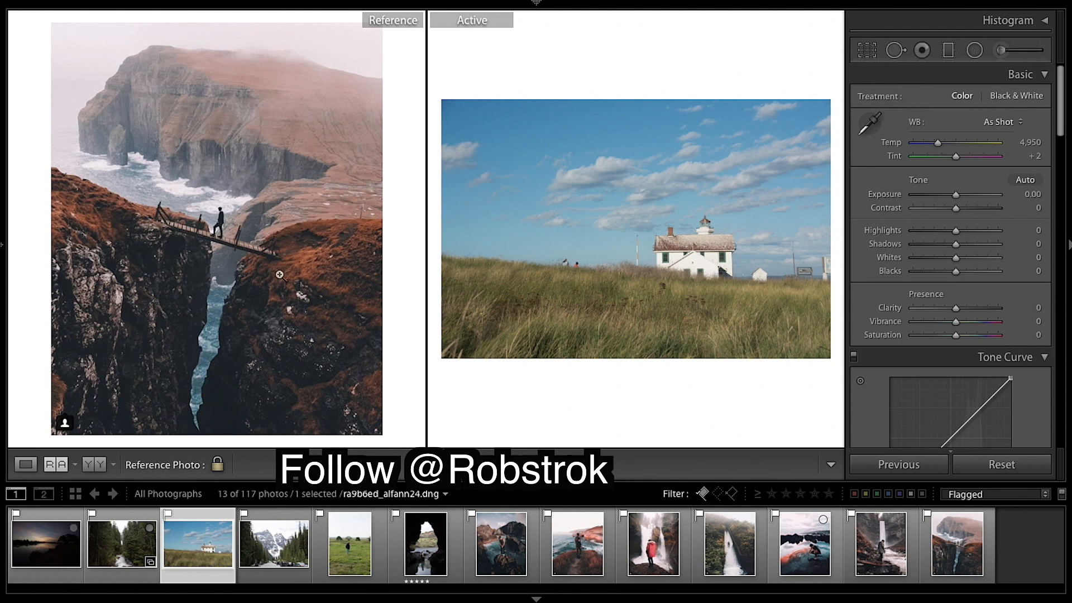
{"action": "left_click_drag", "start_coordinate": [732, 559], "coordinate": [223, 274]}
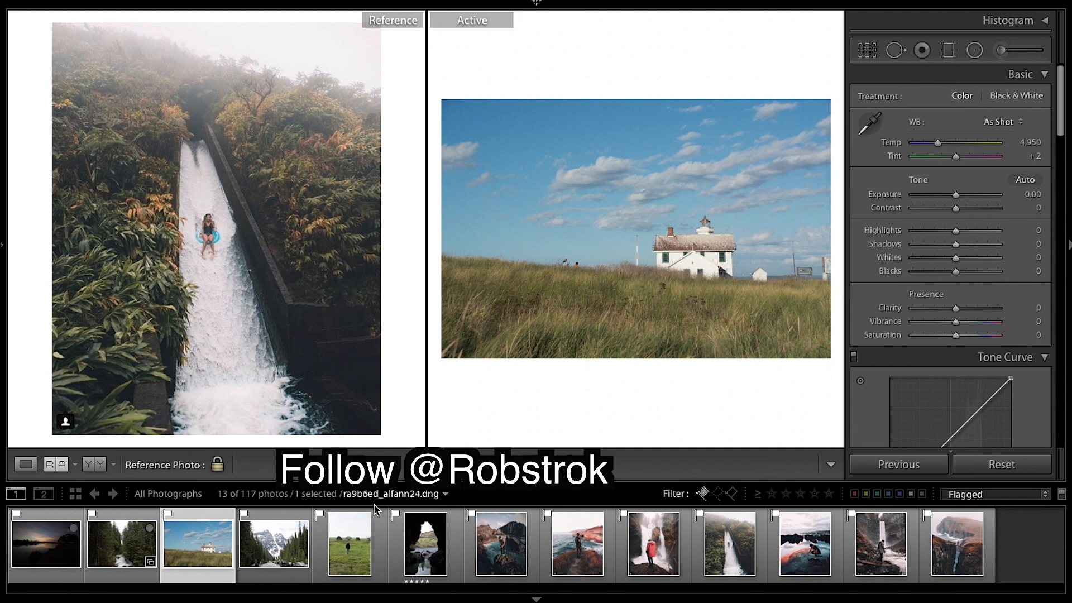
{"action": "left_click_drag", "start_coordinate": [575, 545], "coordinate": [272, 320]}
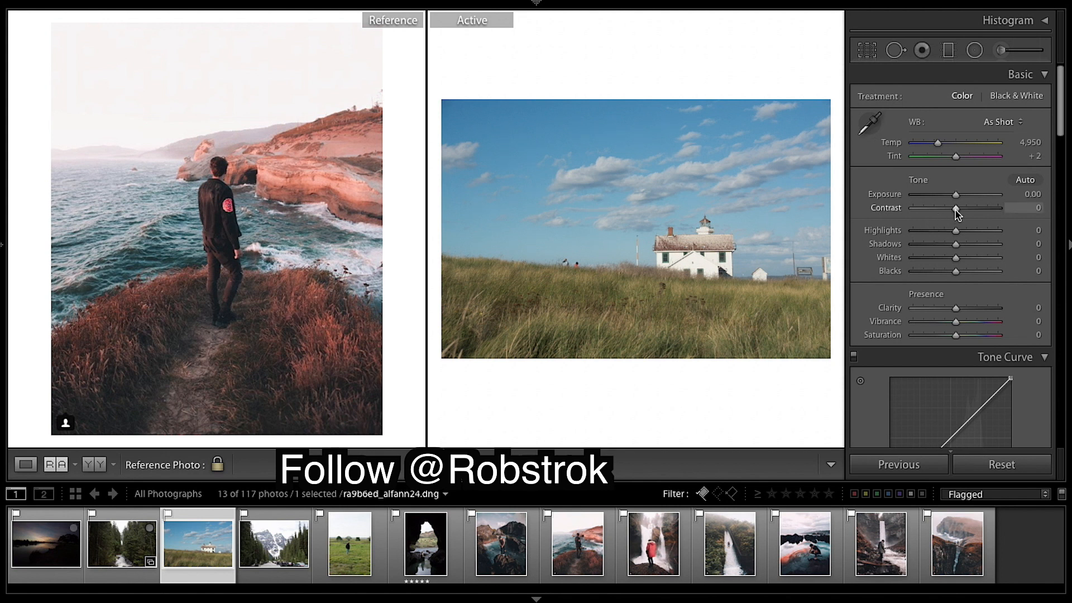
Set the lighthouse photo's Contrast to +24, Highlights +44, Shadows +19, Whites -14, Blacks -60, Vibrance +25 and Saturation -37.
{"action": "left_click_drag", "start_coordinate": [957, 211], "coordinate": [968, 216]}
{"action": "left_click_drag", "start_coordinate": [956, 228], "coordinate": [953, 263]}
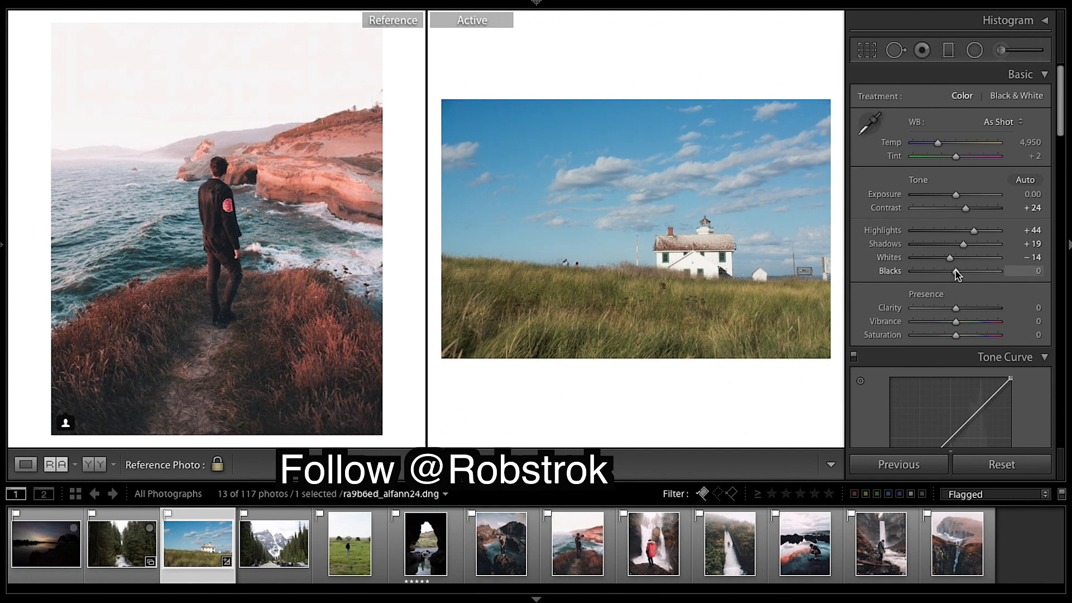
{"action": "left_click_drag", "start_coordinate": [956, 272], "coordinate": [932, 274]}
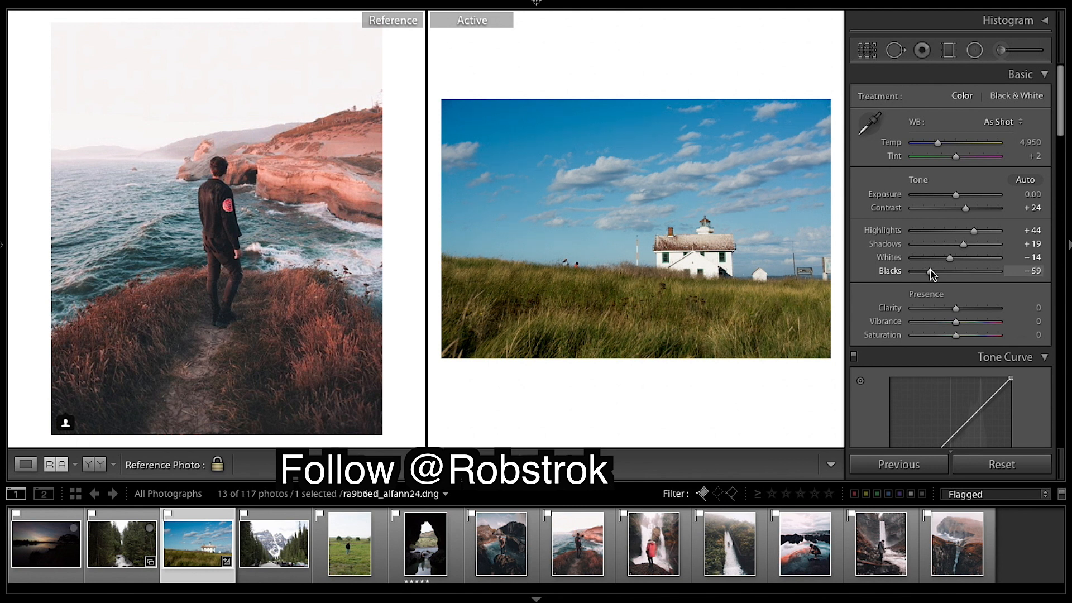
{"action": "left_click_drag", "start_coordinate": [932, 273], "coordinate": [930, 273]}
{"action": "scroll", "coordinate": [970, 313], "scroll_direction": "down", "scroll_amount": 1}
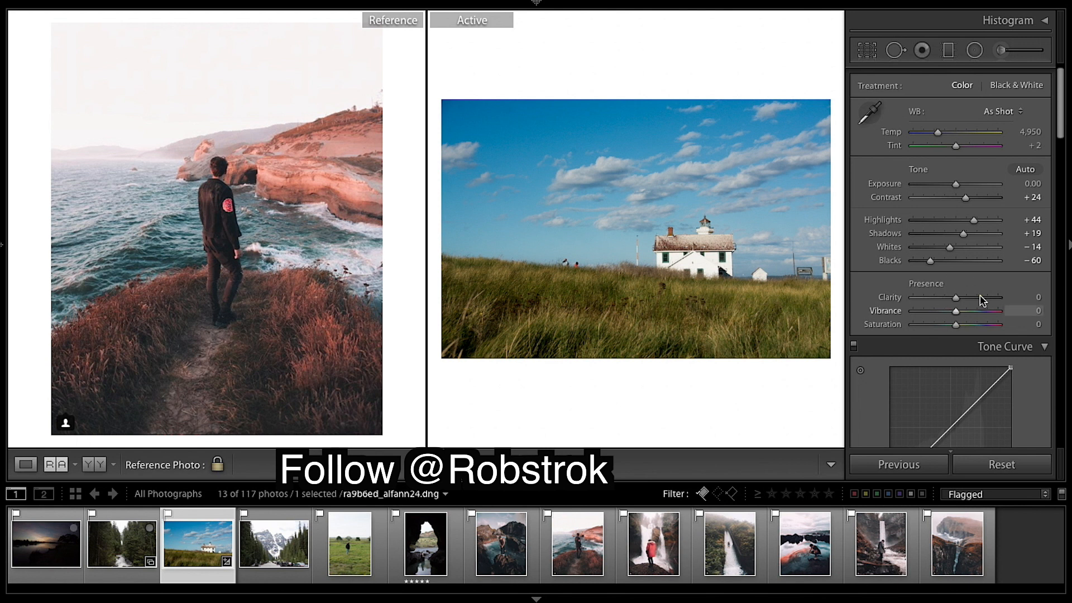
{"action": "mouse_move", "coordinate": [957, 313]}
{"action": "left_mouse_down"}
{"action": "mouse_move", "coordinate": [967, 313]}
{"action": "mouse_move", "coordinate": [957, 326]}
{"action": "mouse_move", "coordinate": [941, 324]}
{"action": "left_mouse_up"}
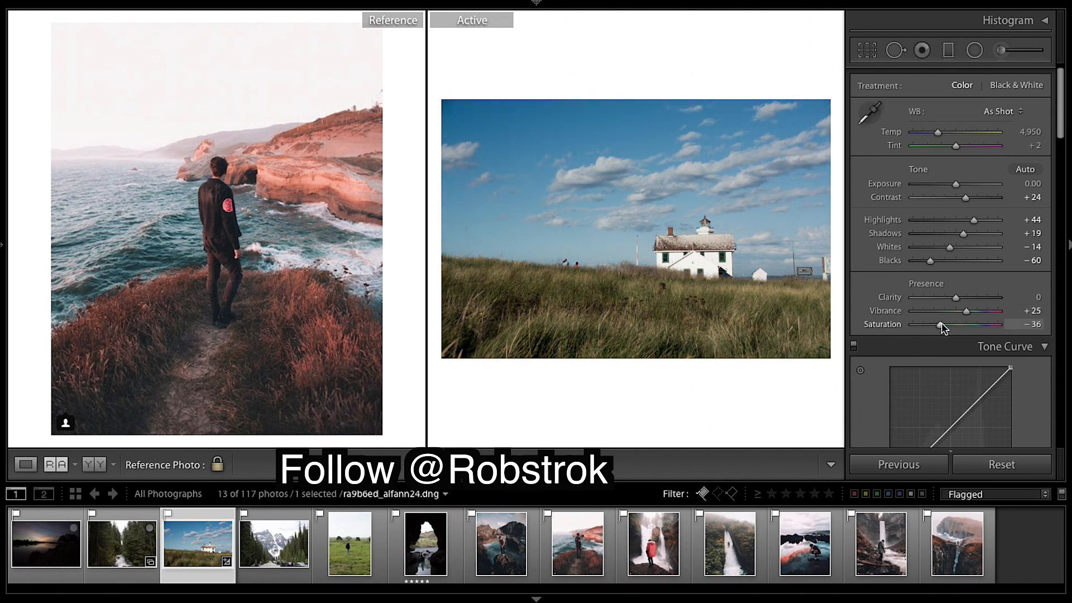
Shape the RGB tone curve into a faded S-curve with three inner points, raising the black endpoint and lowering the white endpoint.
{"action": "scroll", "coordinate": [1024, 371], "scroll_direction": "down", "scroll_amount": 3}
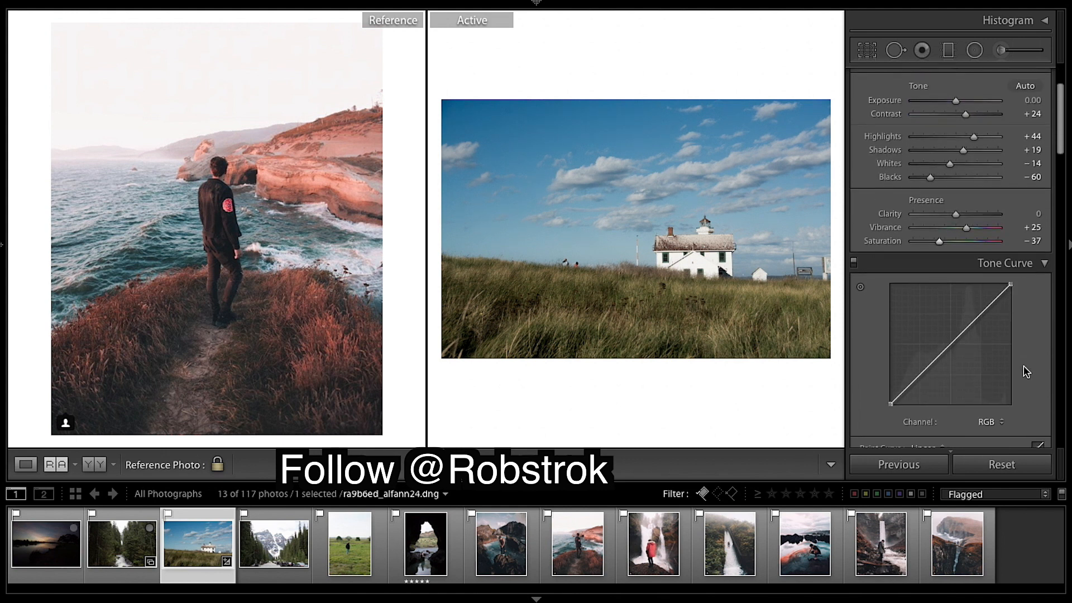
{"action": "left_click", "coordinate": [950, 327]}
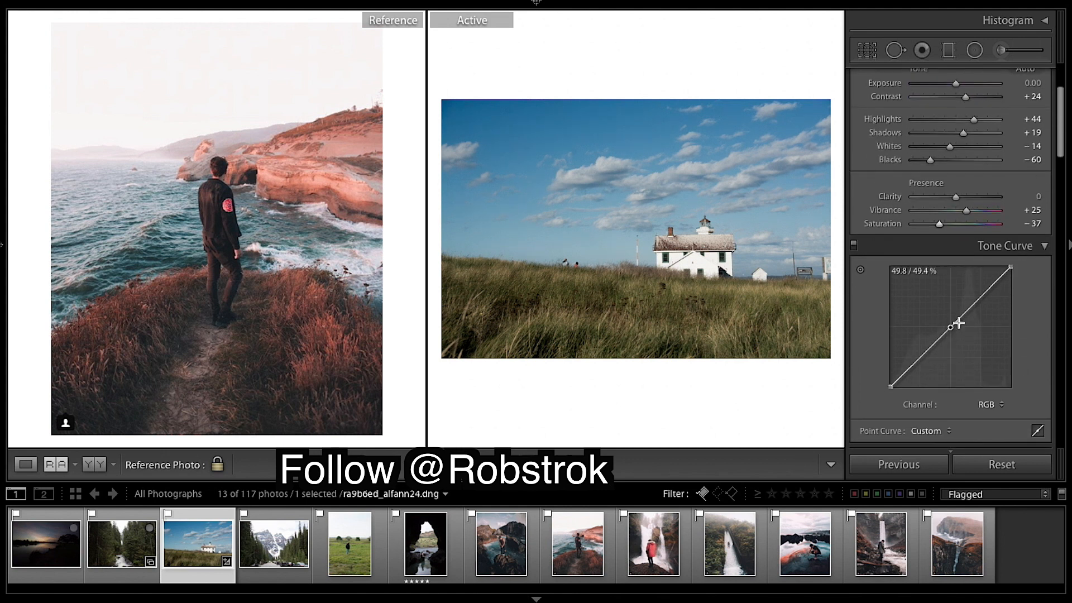
{"action": "left_click", "coordinate": [982, 296]}
{"action": "left_click", "coordinate": [920, 357]}
{"action": "left_click_drag", "start_coordinate": [892, 387], "coordinate": [920, 363]}
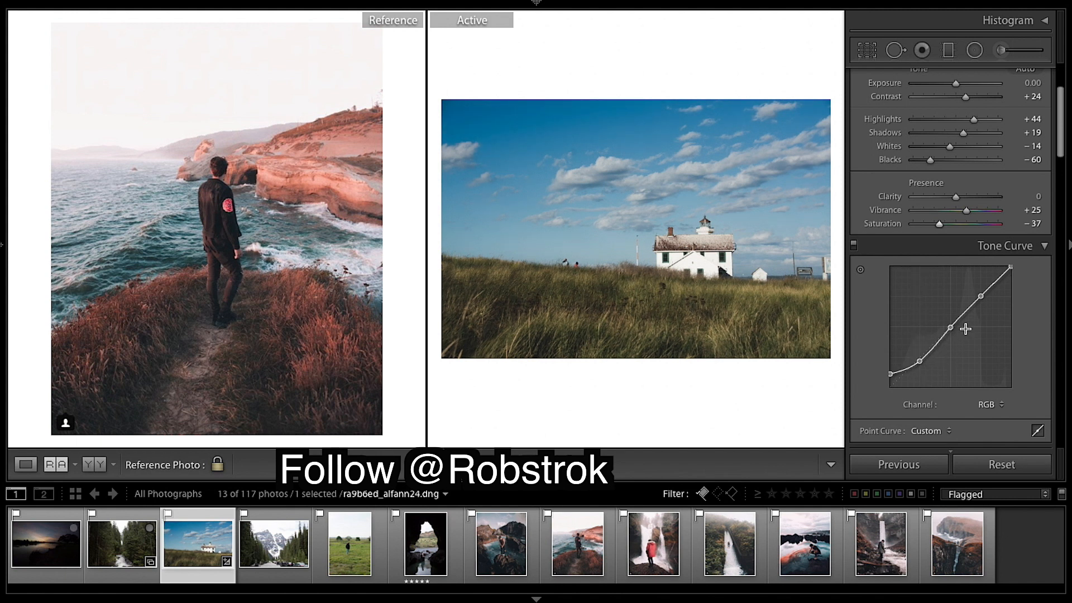
{"action": "left_click_drag", "start_coordinate": [981, 296], "coordinate": [1015, 280]}
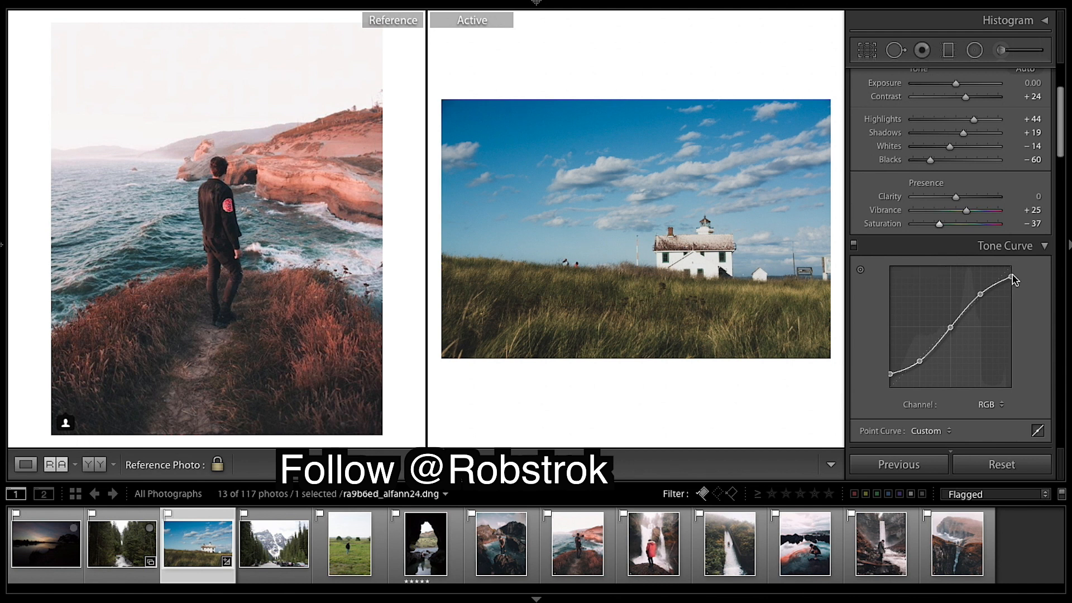
{"action": "left_click", "coordinate": [981, 295]}
Set the HSL hues to Red +39, Orange -39, Yellow -90, Green +19, Aqua +43 and Blue -40.
{"action": "scroll", "coordinate": [966, 354], "scroll_direction": "up", "scroll_amount": 2}
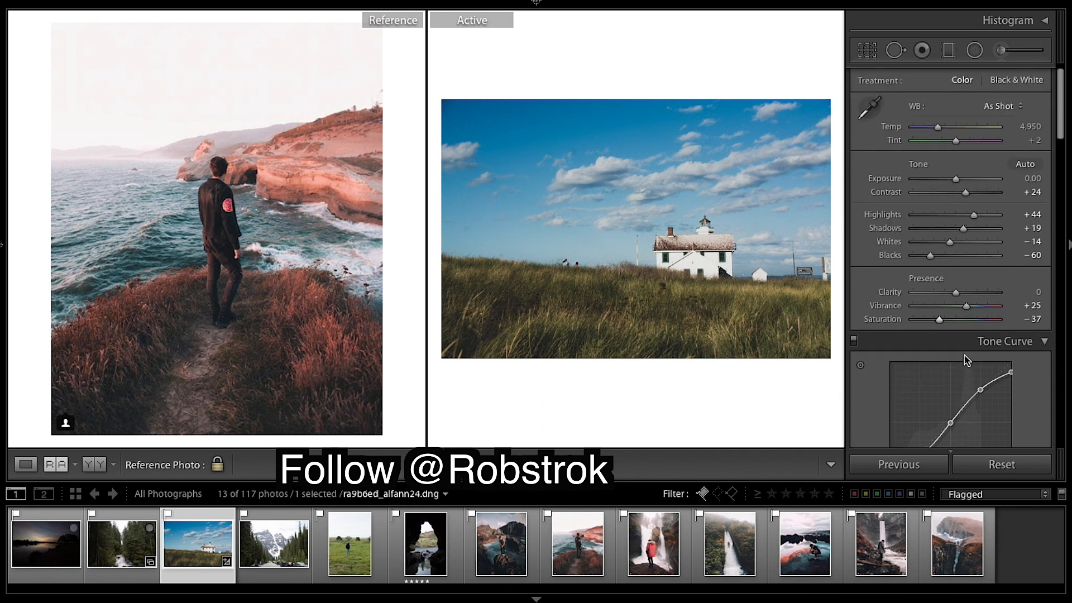
{"action": "scroll", "coordinate": [965, 356], "scroll_direction": "down", "scroll_amount": 10}
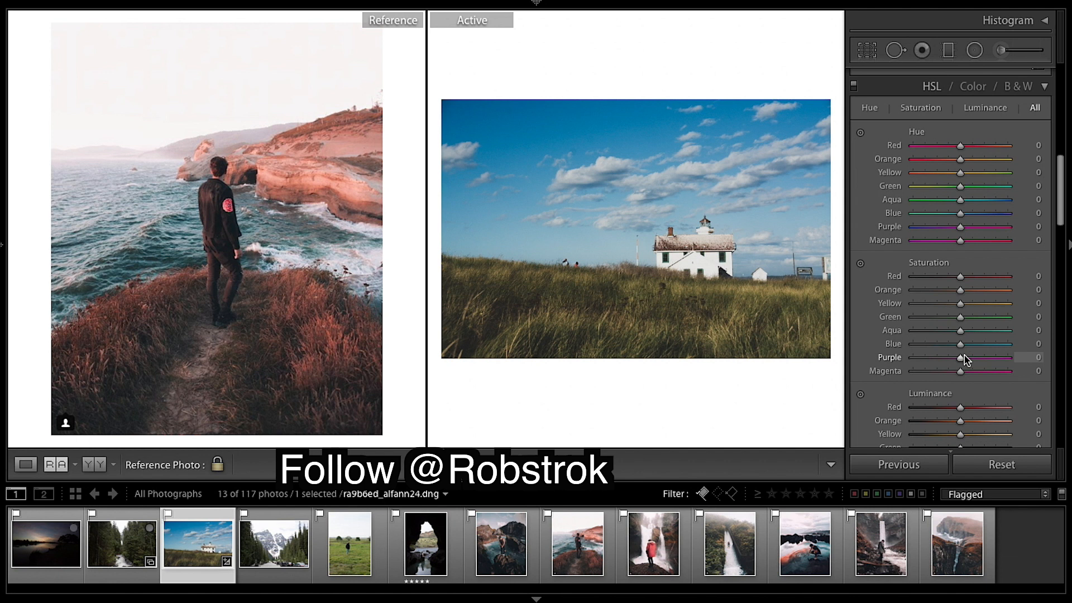
{"action": "scroll", "coordinate": [966, 359], "scroll_direction": "down", "scroll_amount": 2}
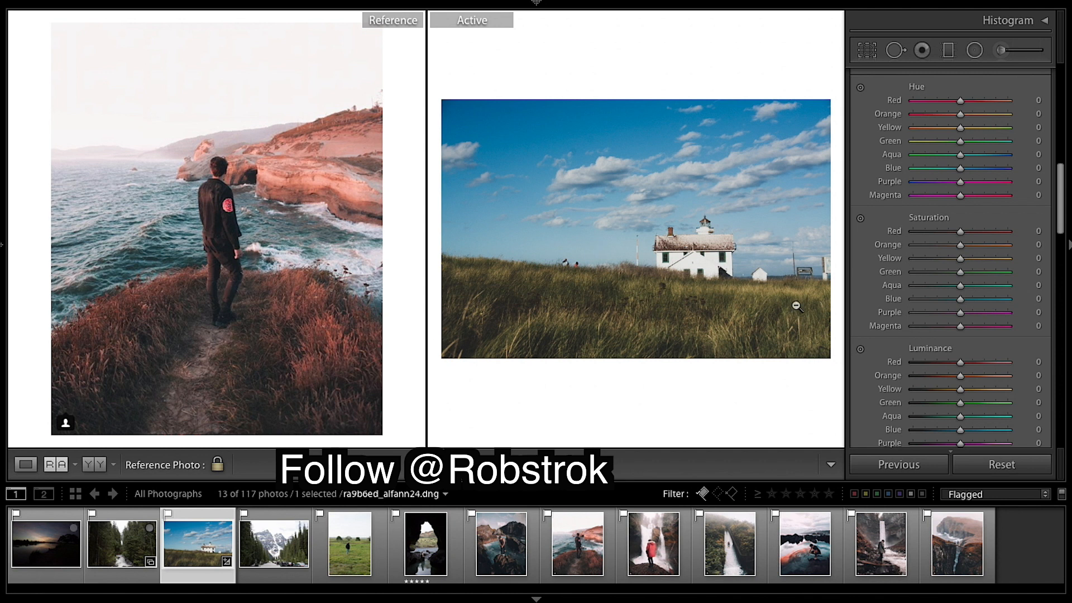
{"action": "scroll", "coordinate": [944, 185], "scroll_direction": "up", "scroll_amount": 2}
{"action": "scroll", "coordinate": [944, 184], "scroll_direction": "down", "scroll_amount": 2}
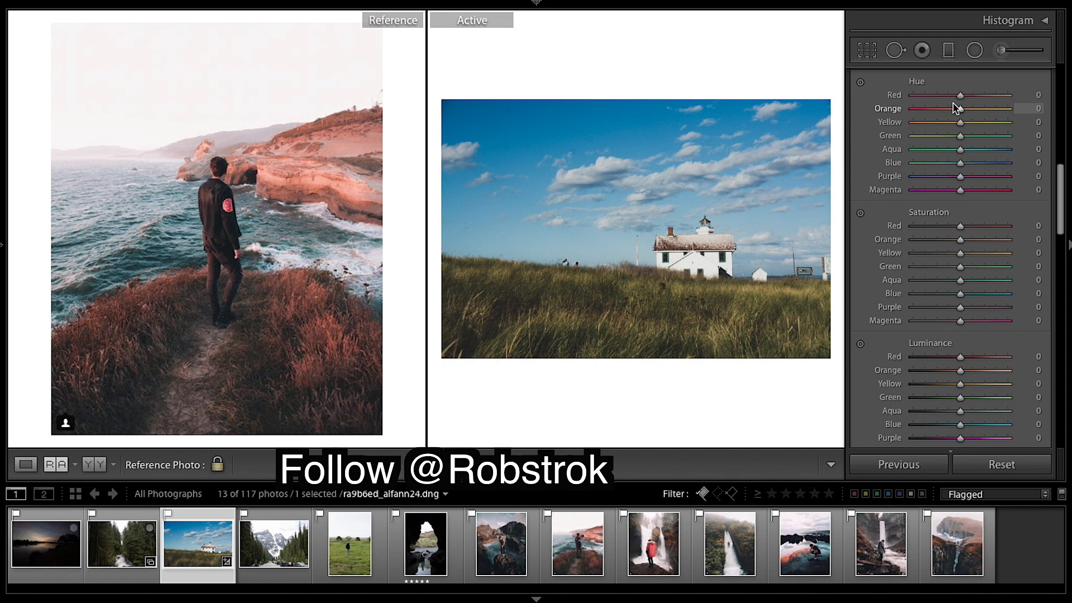
{"action": "left_click_drag", "start_coordinate": [960, 96], "coordinate": [978, 98]}
{"action": "left_click_drag", "start_coordinate": [959, 106], "coordinate": [941, 110]}
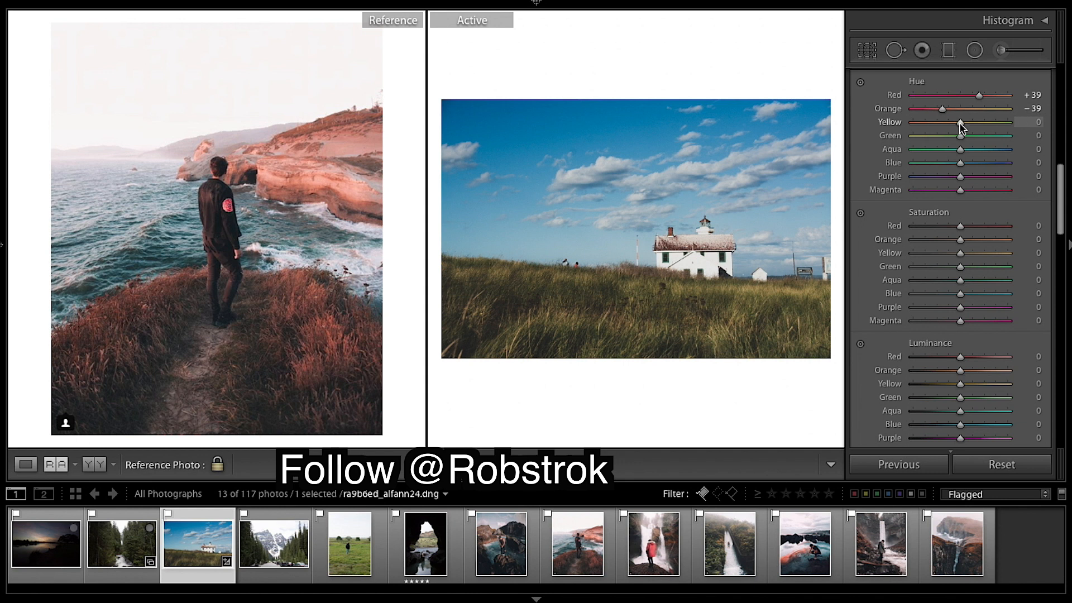
{"action": "left_click_drag", "start_coordinate": [957, 122], "coordinate": [916, 124]}
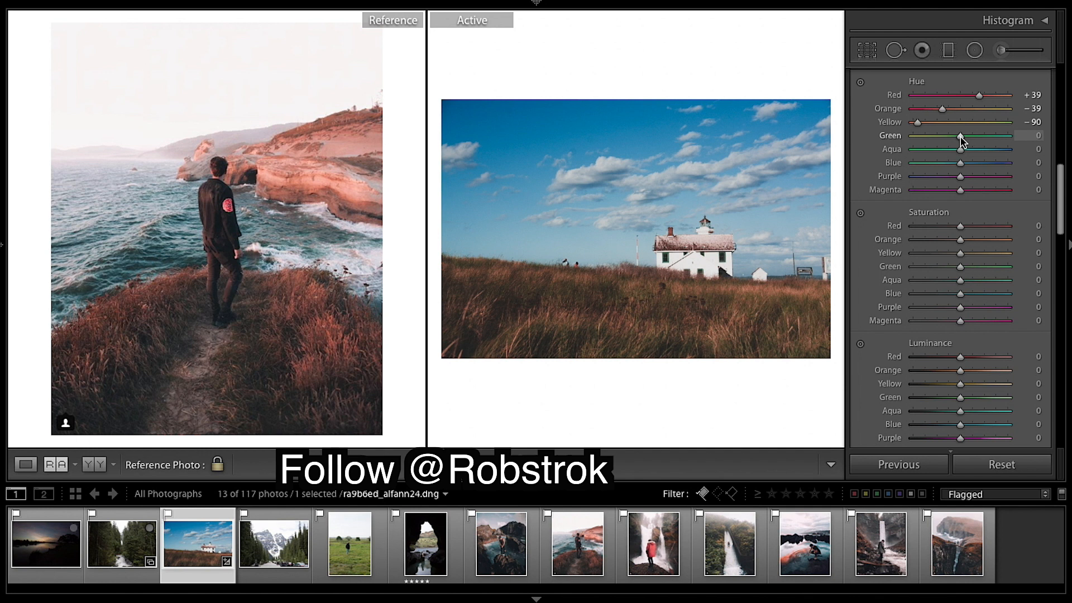
{"action": "left_click_drag", "start_coordinate": [961, 139], "coordinate": [985, 158]}
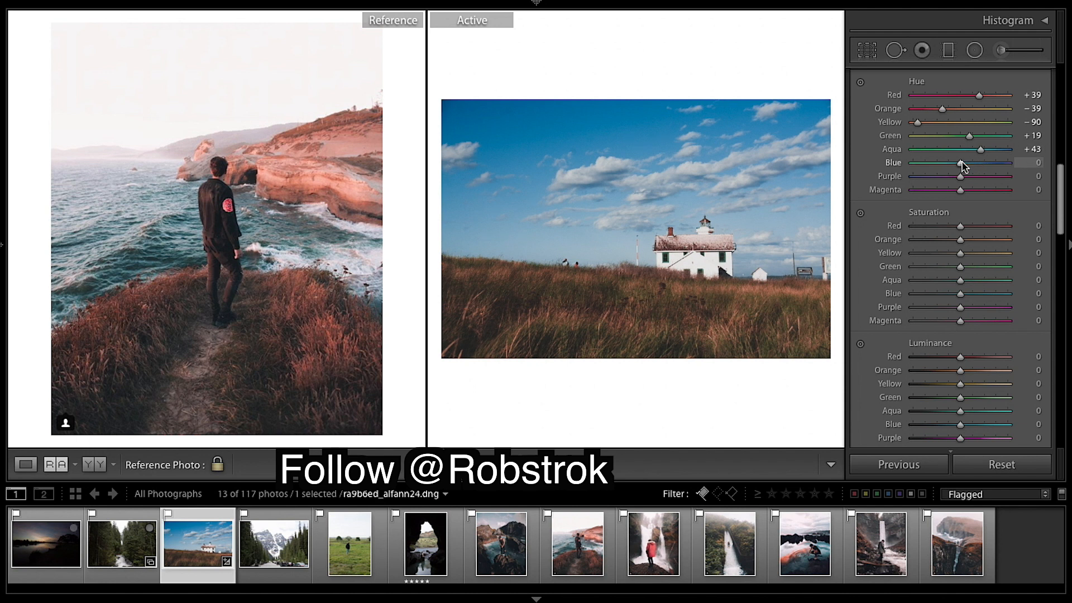
{"action": "left_click_drag", "start_coordinate": [961, 165], "coordinate": [951, 168]}
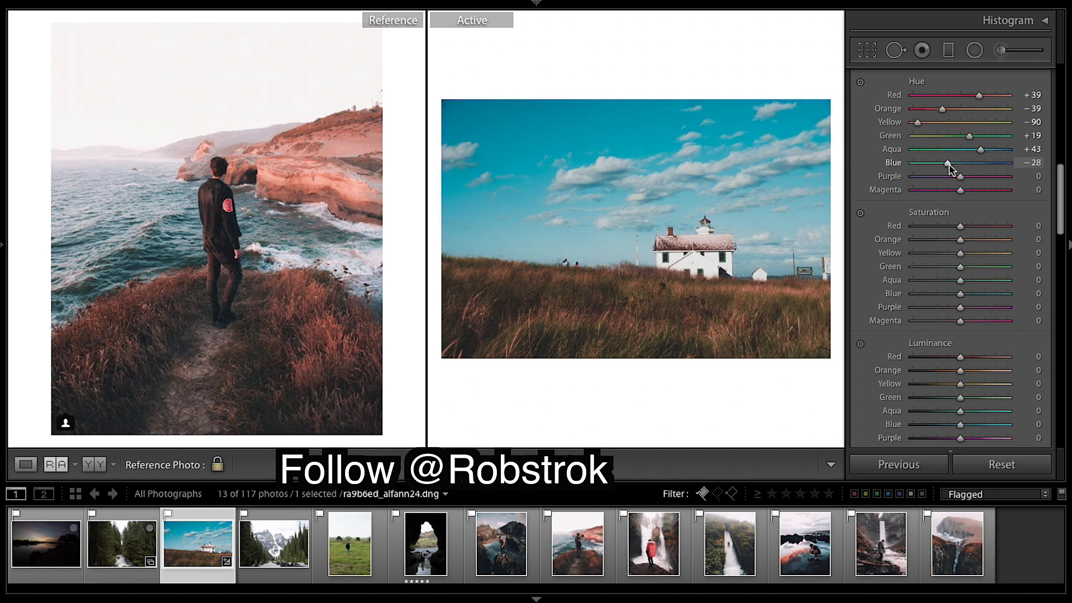
{"action": "left_click_drag", "start_coordinate": [948, 166], "coordinate": [944, 167]}
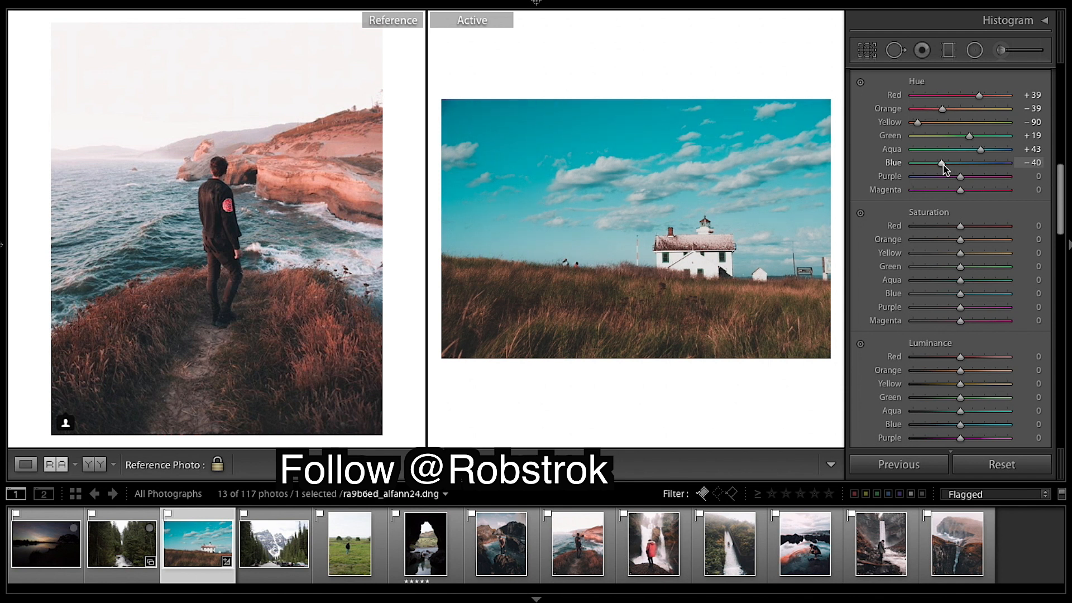
Set the HSL saturation to Orange +24, Yellow -21, Green +19, Aqua -72 and Blue -42.
{"action": "scroll", "coordinate": [949, 190], "scroll_direction": "down", "scroll_amount": 1}
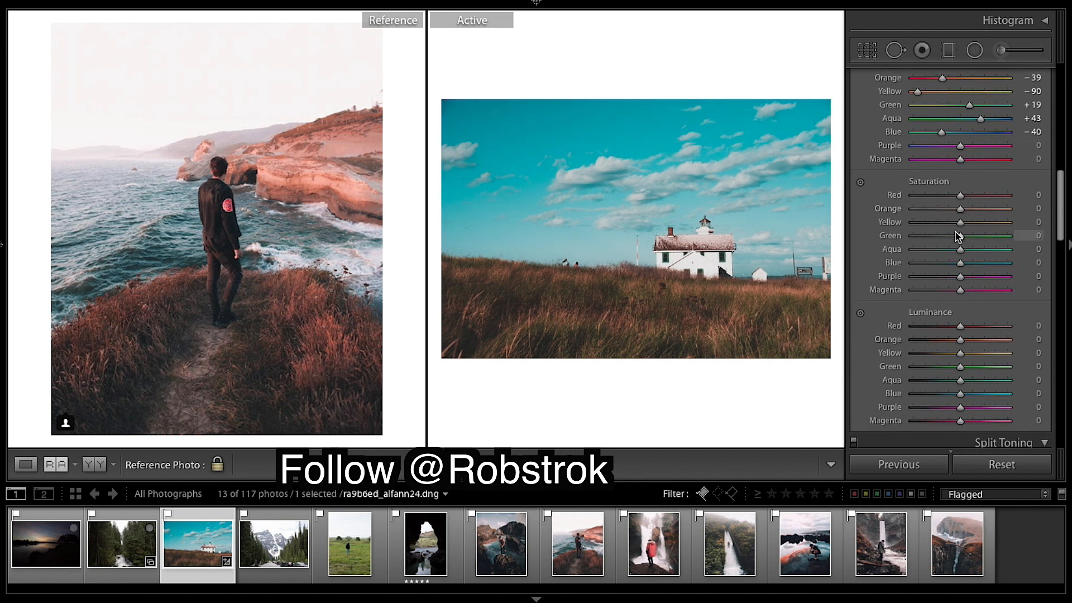
{"action": "scroll", "coordinate": [956, 236], "scroll_direction": "down", "scroll_amount": 1}
{"action": "scroll", "coordinate": [956, 236], "scroll_direction": "down", "scroll_amount": 1}
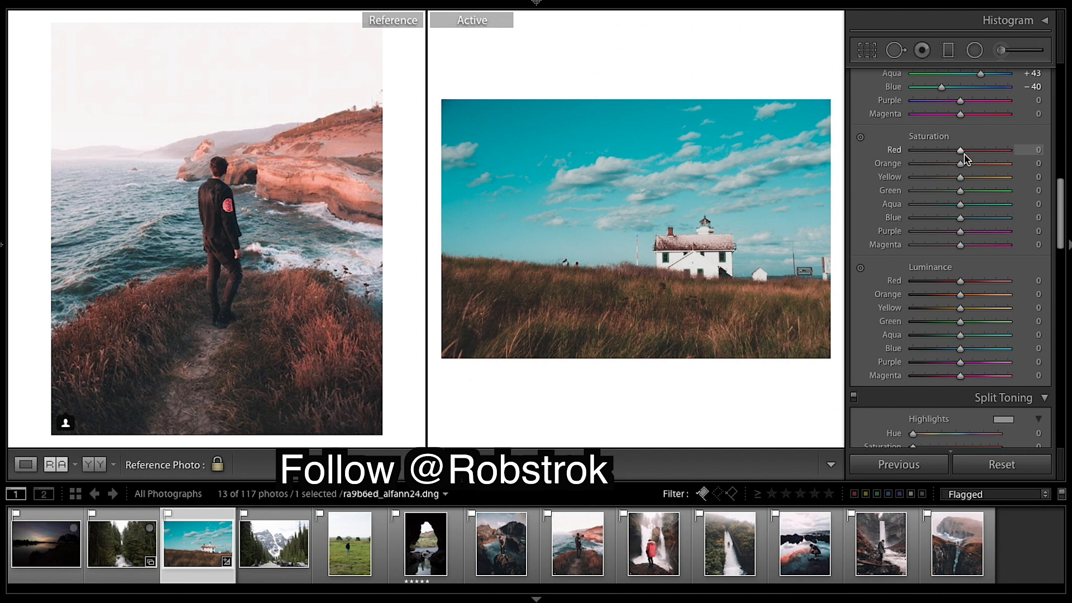
{"action": "left_click_drag", "start_coordinate": [961, 164], "coordinate": [969, 167]}
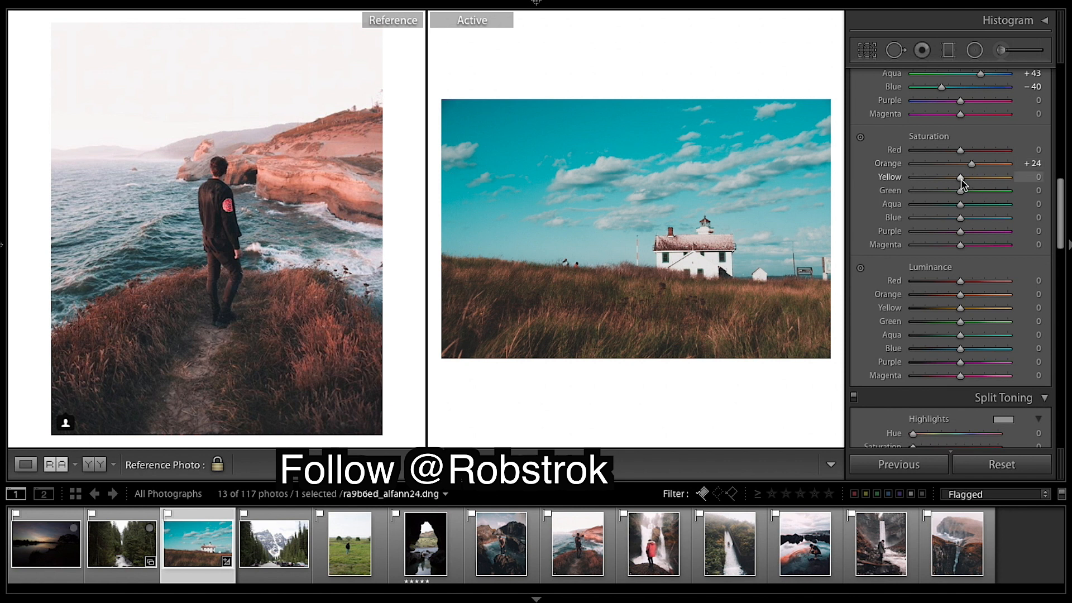
{"action": "left_click_drag", "start_coordinate": [958, 177], "coordinate": [950, 184]}
{"action": "left_click_drag", "start_coordinate": [950, 183], "coordinate": [955, 185]}
{"action": "scroll", "coordinate": [961, 189], "scroll_direction": "down", "scroll_amount": 1}
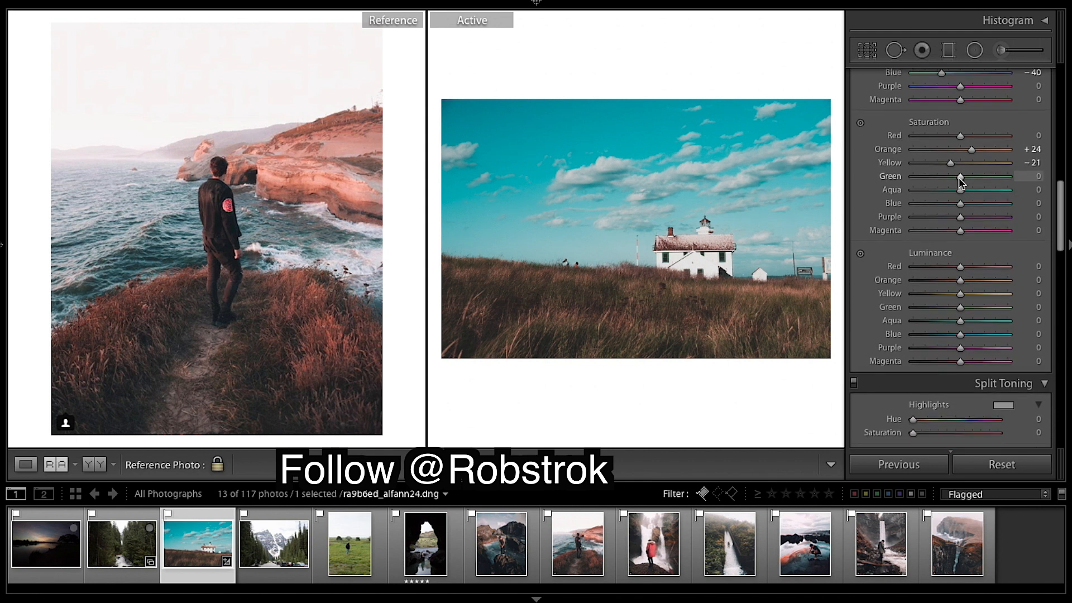
{"action": "left_click_drag", "start_coordinate": [960, 178], "coordinate": [970, 180]}
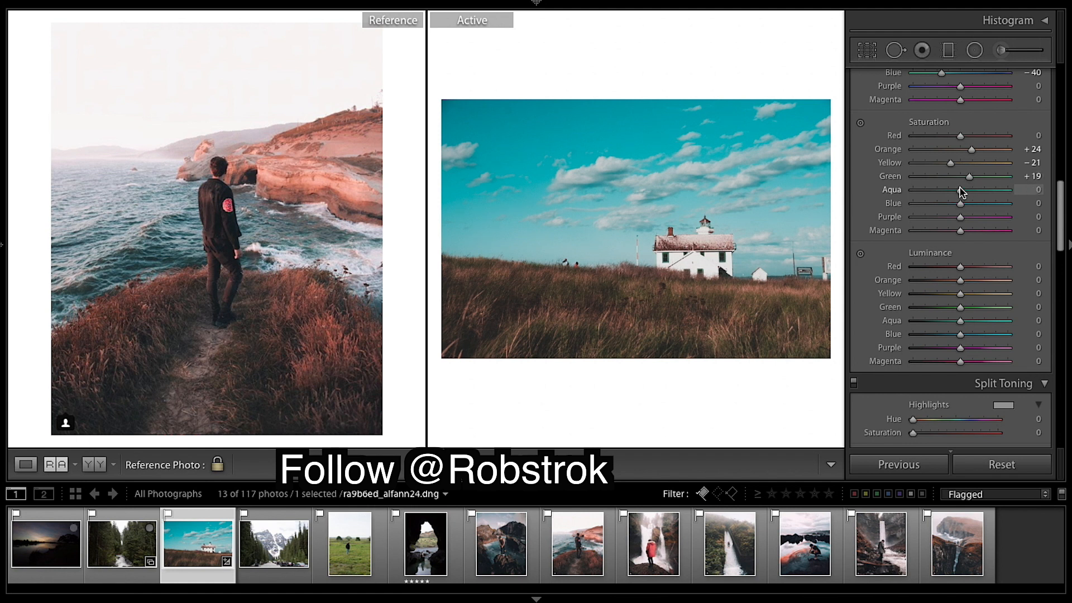
{"action": "left_click_drag", "start_coordinate": [961, 192], "coordinate": [965, 192]}
{"action": "left_click_drag", "start_coordinate": [965, 192], "coordinate": [928, 192]}
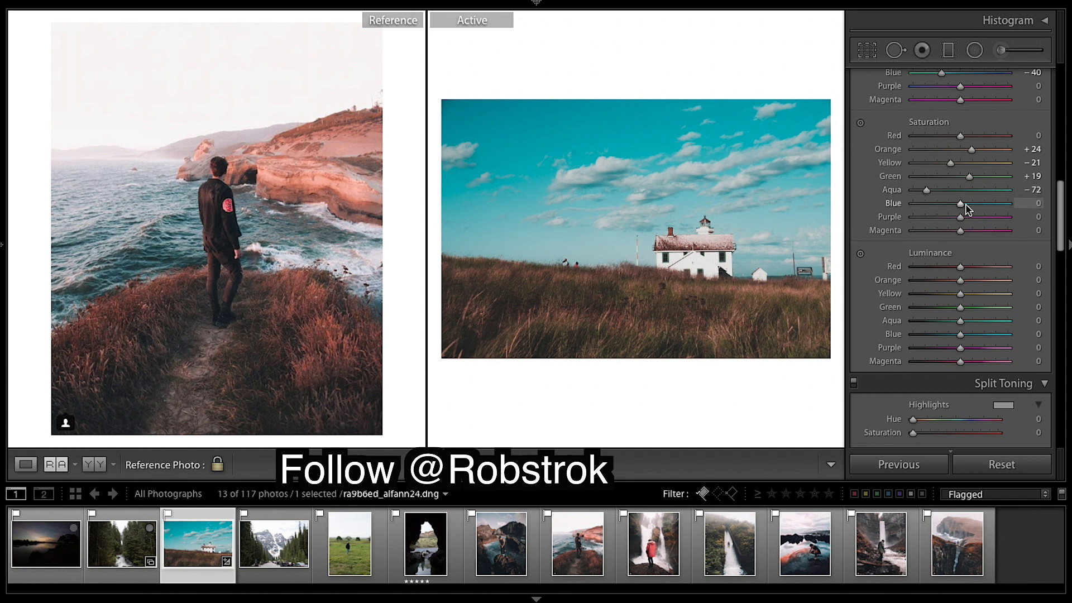
{"action": "left_click_drag", "start_coordinate": [959, 206], "coordinate": [937, 211]}
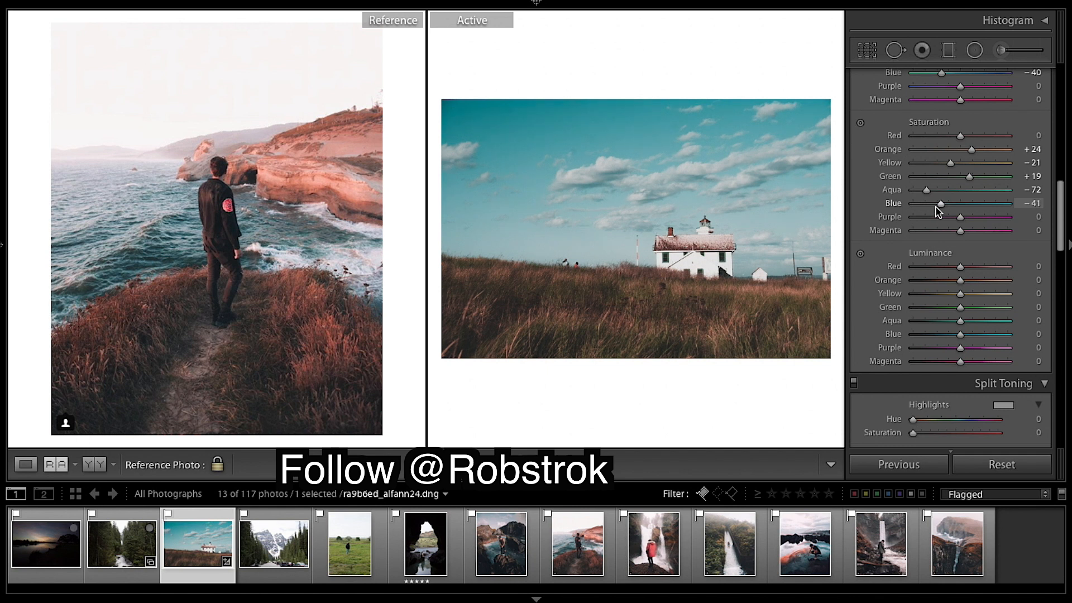
Set the HSL luminance to Red -100, Orange -16, Yellow +71, Green -23, Aqua -47 and Blue -52.
{"action": "scroll", "coordinate": [983, 212], "scroll_direction": "down", "scroll_amount": 2}
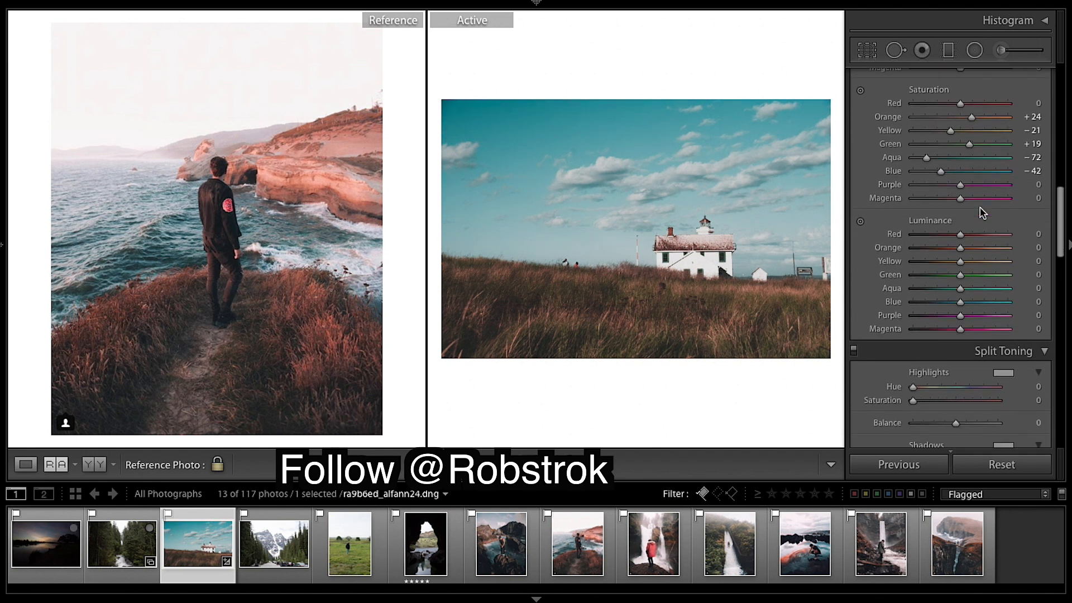
{"action": "scroll", "coordinate": [983, 212], "scroll_direction": "down", "scroll_amount": 4}
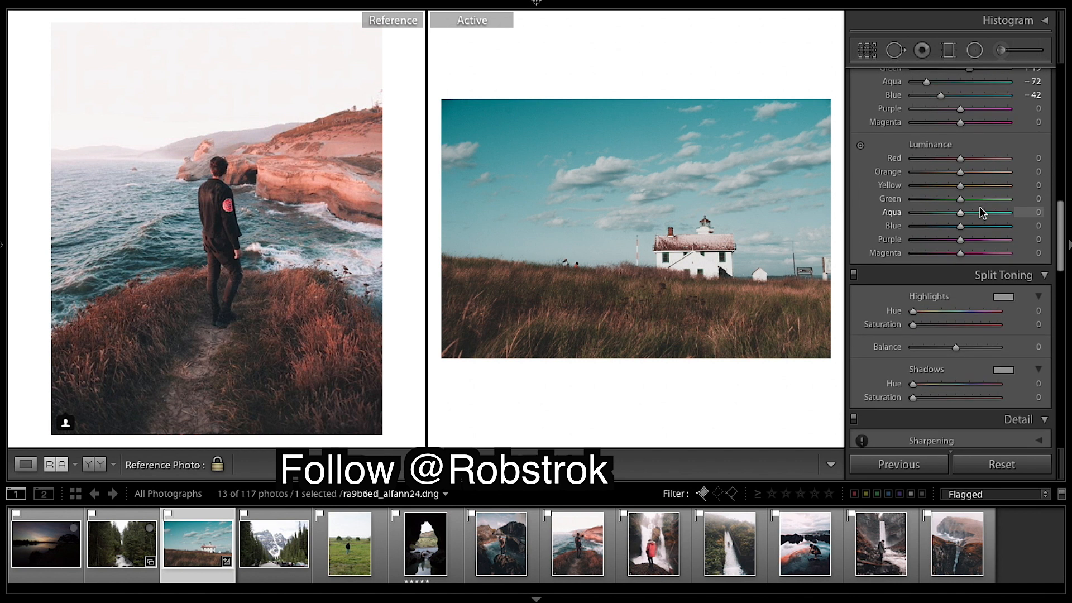
{"action": "left_click_drag", "start_coordinate": [961, 159], "coordinate": [898, 162]}
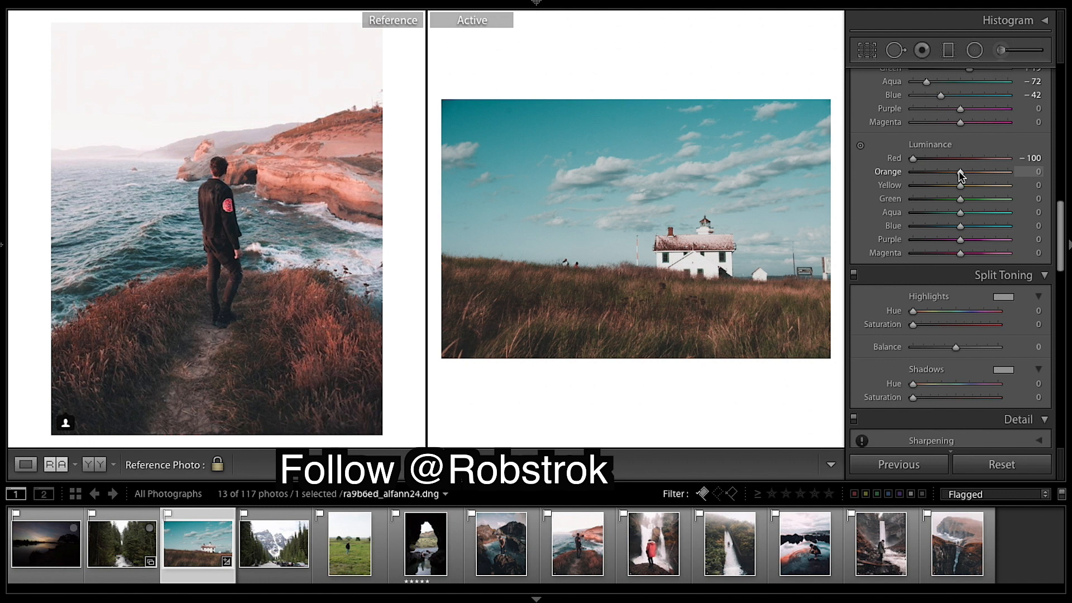
{"action": "left_click_drag", "start_coordinate": [961, 176], "coordinate": [953, 179]}
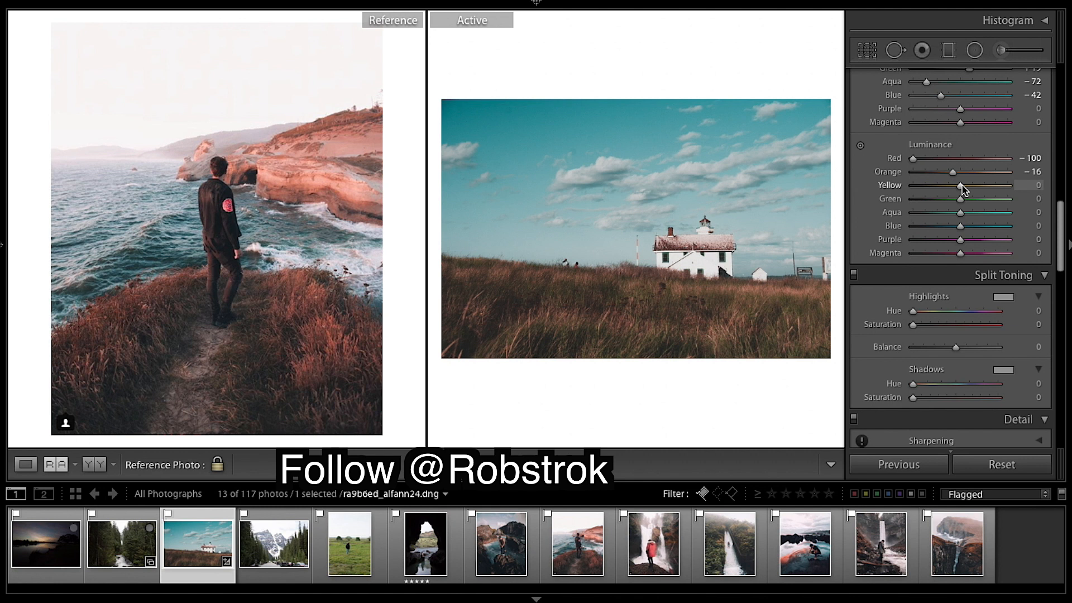
{"action": "left_click_drag", "start_coordinate": [963, 186], "coordinate": [995, 193]}
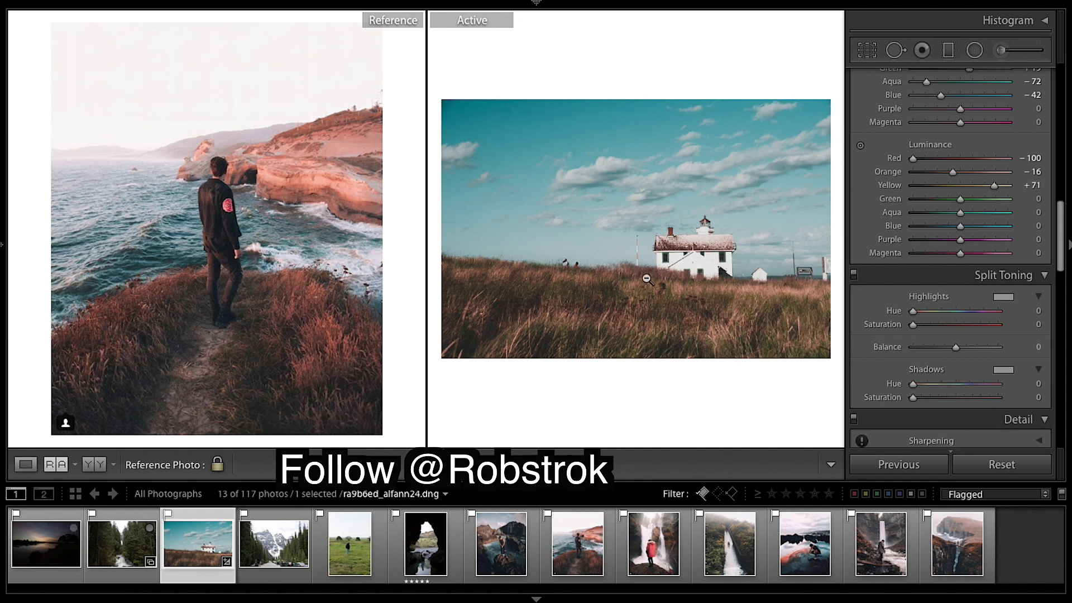
{"action": "scroll", "coordinate": [1009, 222], "scroll_direction": "down", "scroll_amount": 1}
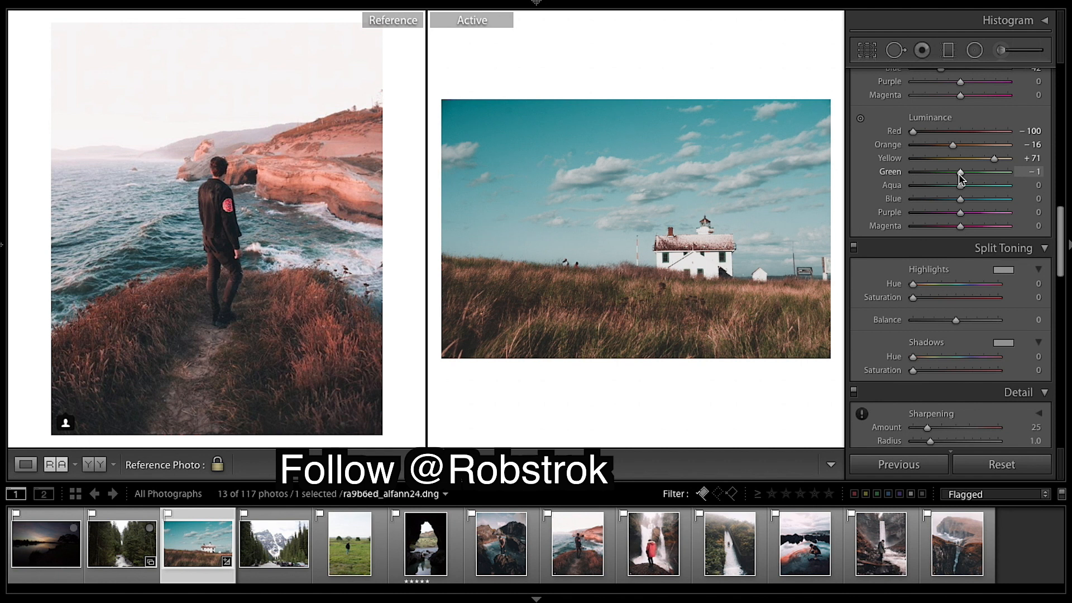
{"action": "left_click_drag", "start_coordinate": [959, 175], "coordinate": [948, 174]}
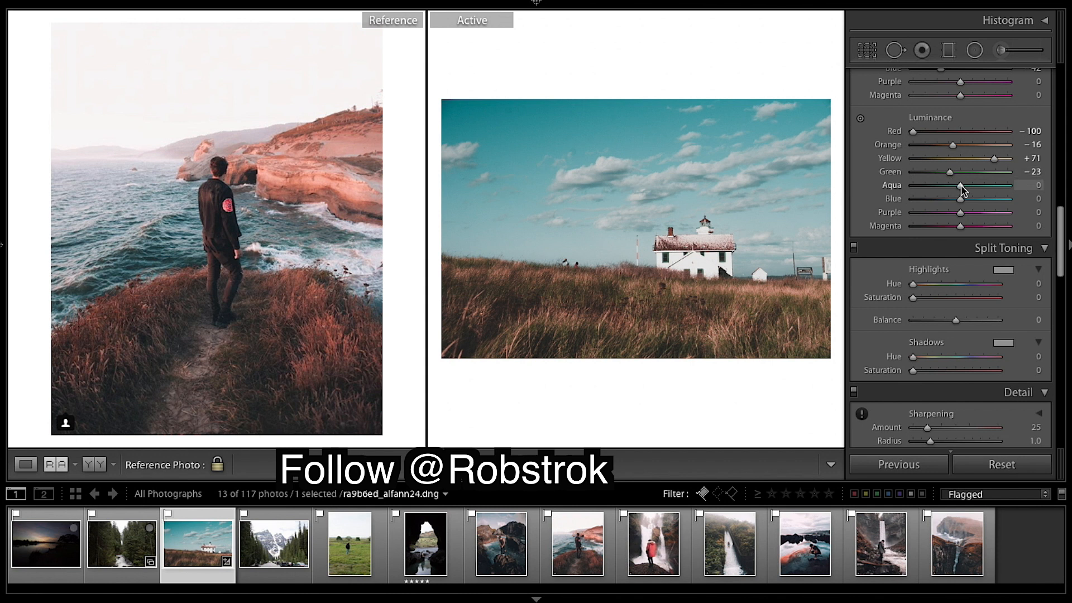
{"action": "left_click_drag", "start_coordinate": [961, 187], "coordinate": [940, 190]}
{"action": "left_click_drag", "start_coordinate": [941, 190], "coordinate": [934, 199]}
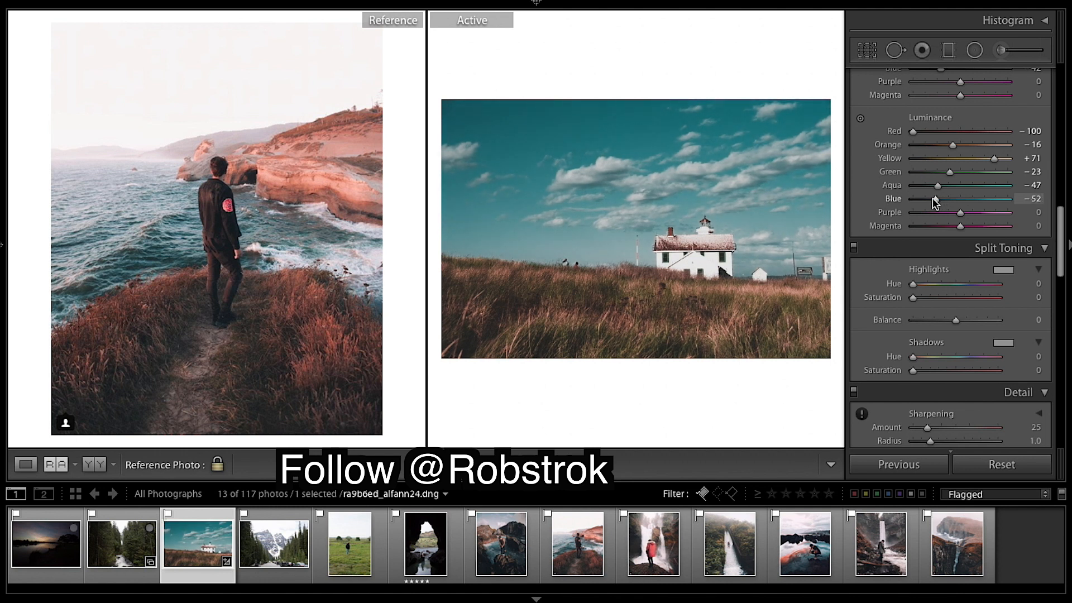
Set the HSL Blue luminance to -58.
{"action": "left_click_drag", "start_coordinate": [933, 200], "coordinate": [931, 200]}
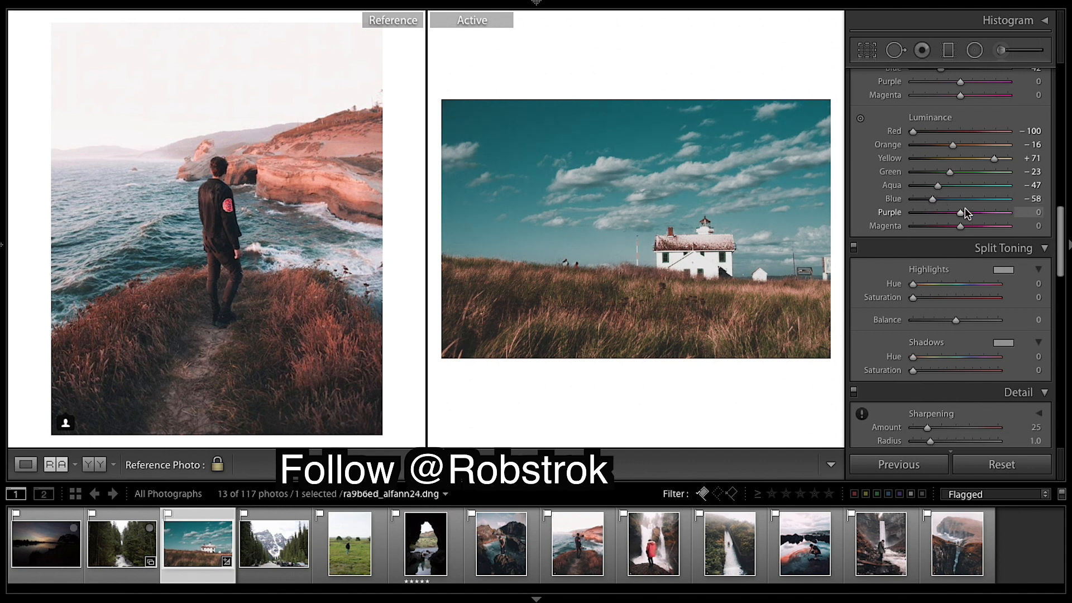
Set the Split Toning highlights to Hue 249 and Saturation 8, and the shadows to Hue 215 and Saturation 15.
{"action": "scroll", "coordinate": [968, 212], "scroll_direction": "down", "scroll_amount": 1}
{"action": "scroll", "coordinate": [967, 212], "scroll_direction": "down", "scroll_amount": 5}
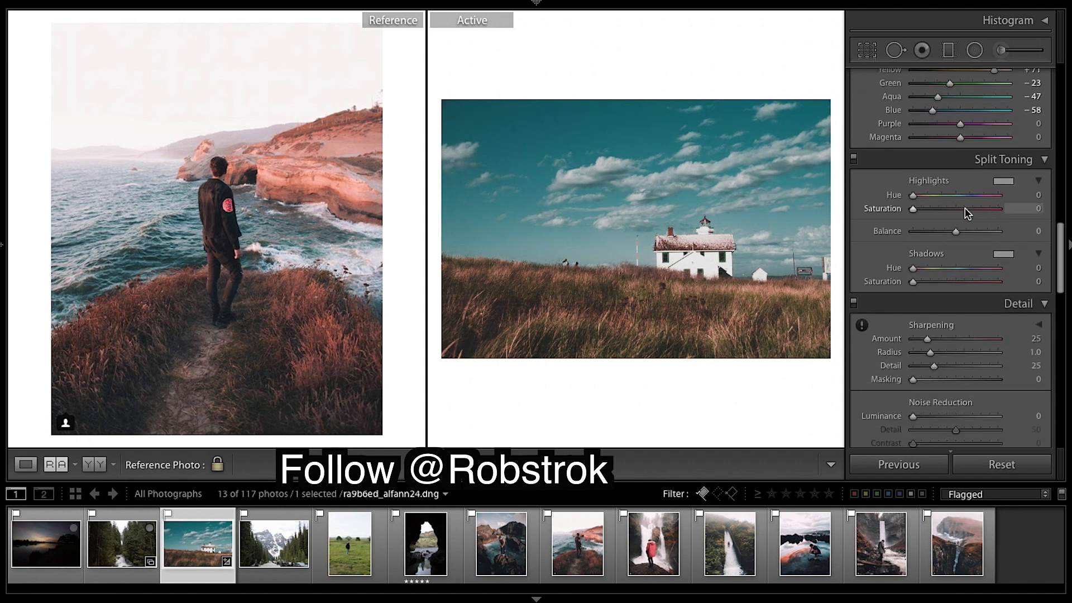
{"action": "left_click", "coordinate": [958, 195]}
{"action": "left_click_drag", "start_coordinate": [959, 195], "coordinate": [969, 197]}
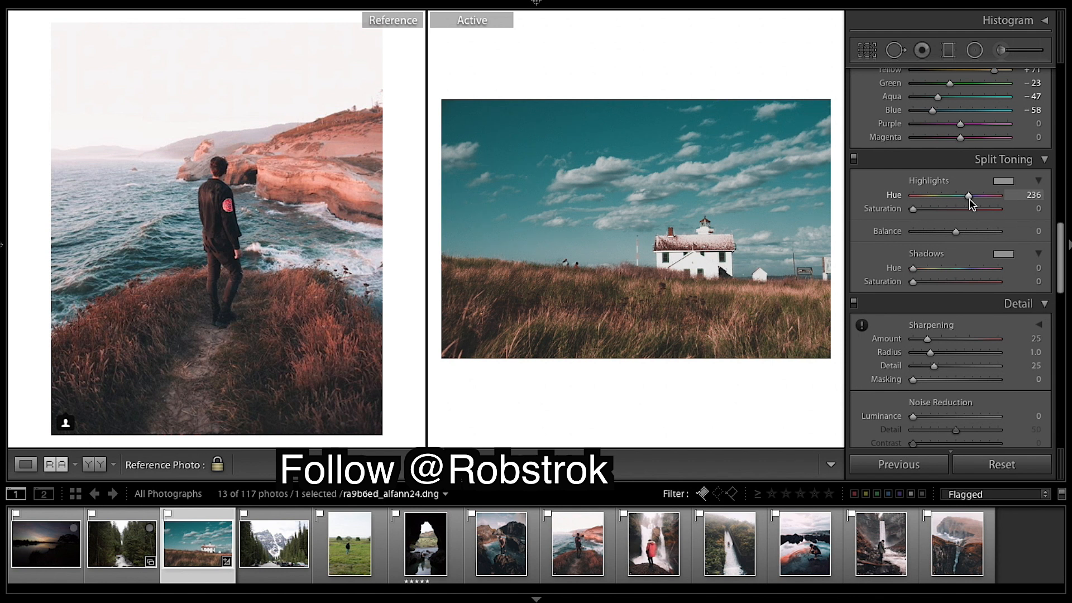
{"action": "left_click_drag", "start_coordinate": [970, 204], "coordinate": [973, 201]}
{"action": "left_click_drag", "start_coordinate": [914, 209], "coordinate": [922, 209]}
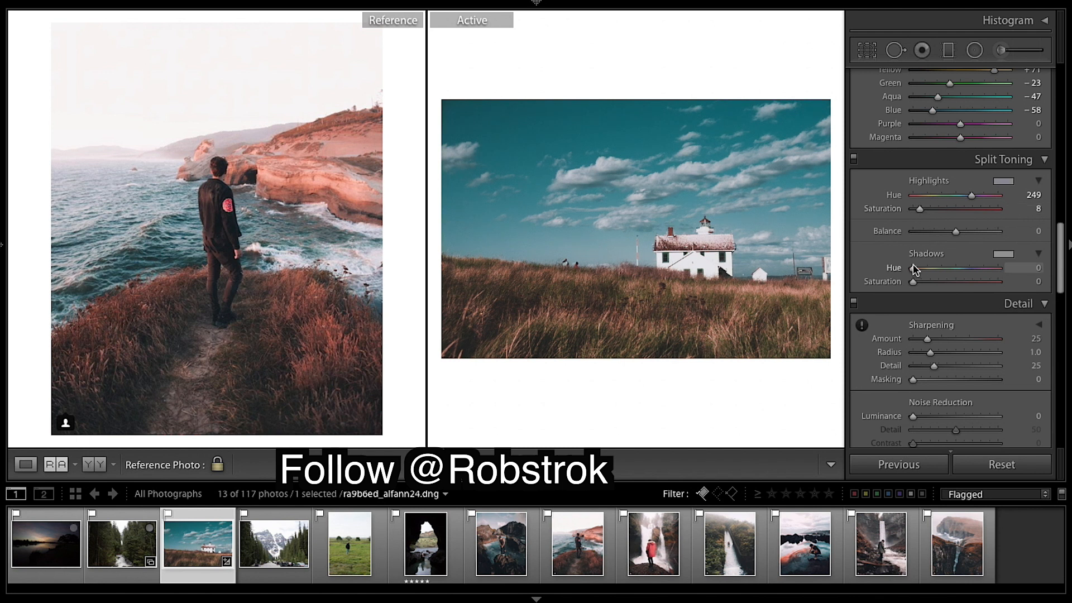
{"action": "left_click_drag", "start_coordinate": [914, 269], "coordinate": [968, 282]}
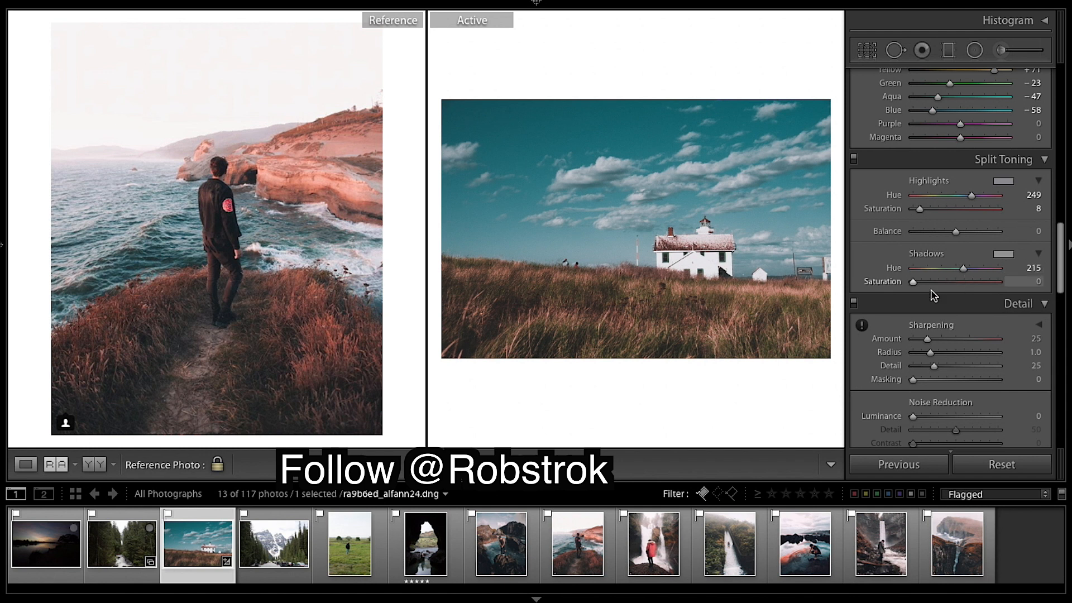
{"action": "left_click_drag", "start_coordinate": [915, 283], "coordinate": [928, 288]}
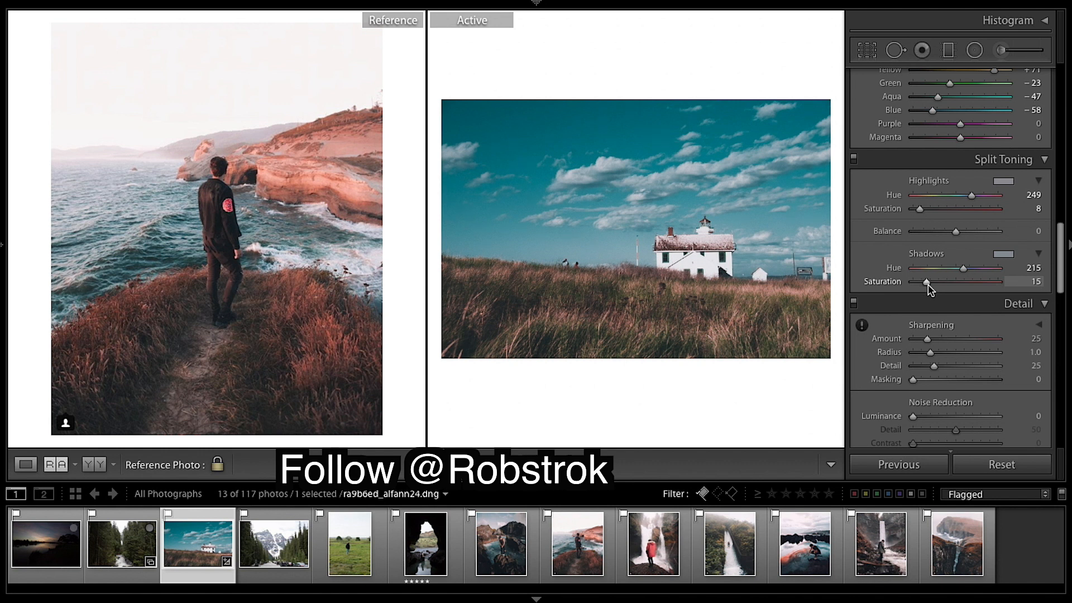
Add film grain to the lighthouse photo with an Amount of 10.
{"action": "scroll", "coordinate": [988, 279], "scroll_direction": "down", "scroll_amount": 2}
{"action": "scroll", "coordinate": [987, 278], "scroll_direction": "up", "scroll_amount": 2}
{"action": "scroll", "coordinate": [987, 279], "scroll_direction": "down", "scroll_amount": 5}
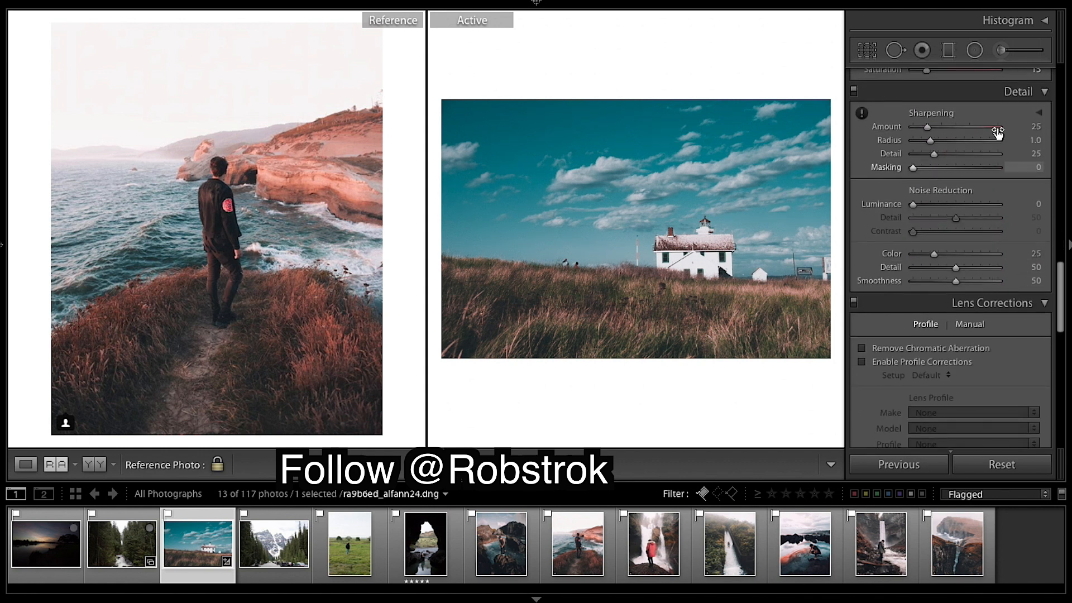
{"action": "scroll", "coordinate": [982, 229], "scroll_direction": "down", "scroll_amount": 5}
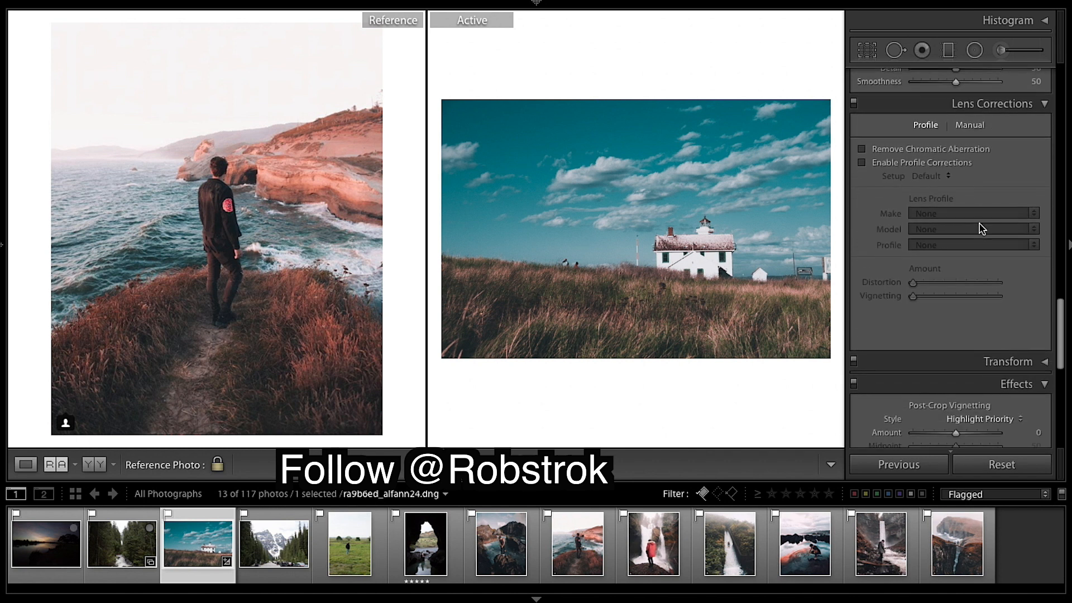
{"action": "scroll", "coordinate": [982, 229], "scroll_direction": "down", "scroll_amount": 4}
{"action": "scroll", "coordinate": [982, 228], "scroll_direction": "down", "scroll_amount": 2}
{"action": "left_click", "coordinate": [922, 281]}
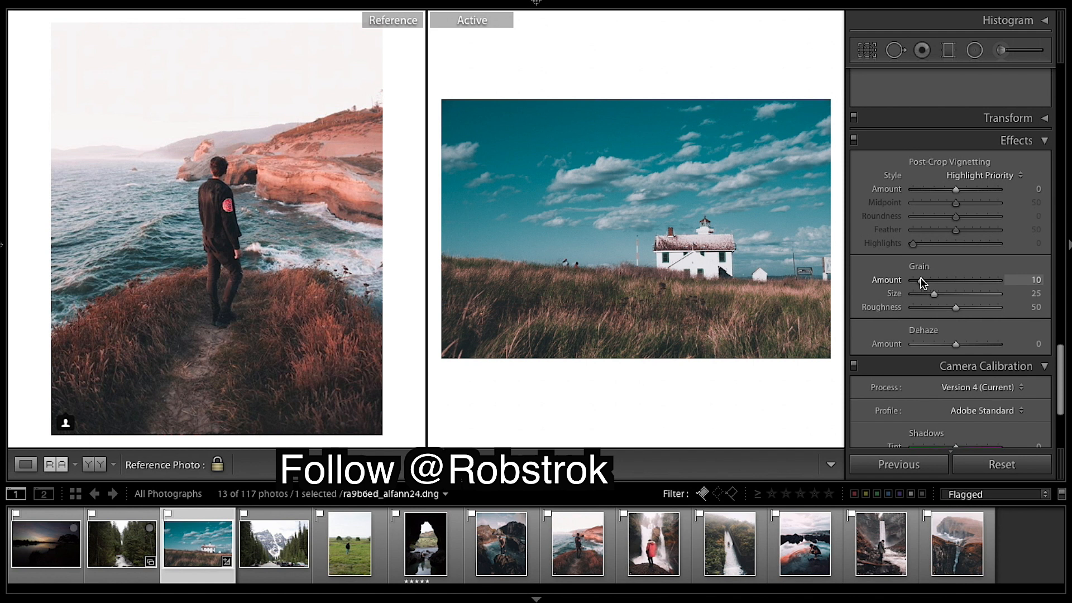
{"action": "left_click_drag", "start_coordinate": [920, 278], "coordinate": [921, 284]}
Set the Camera Calibration Blue Primary to Hue -48 and Saturation -10.
{"action": "scroll", "coordinate": [985, 224], "scroll_direction": "down", "scroll_amount": 3}
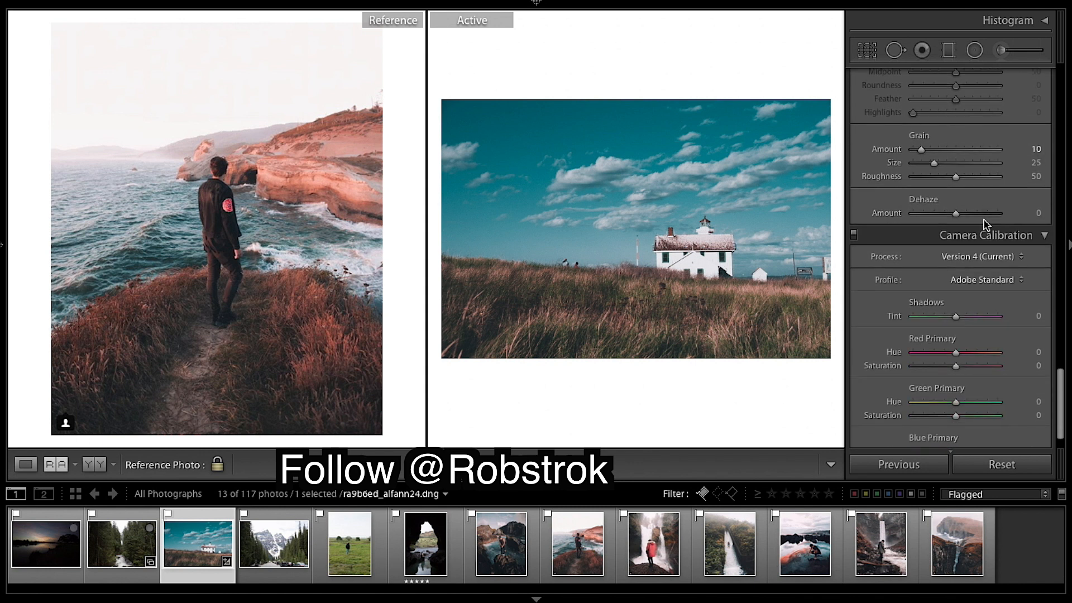
{"action": "scroll", "coordinate": [988, 186], "scroll_direction": "down", "scroll_amount": 1}
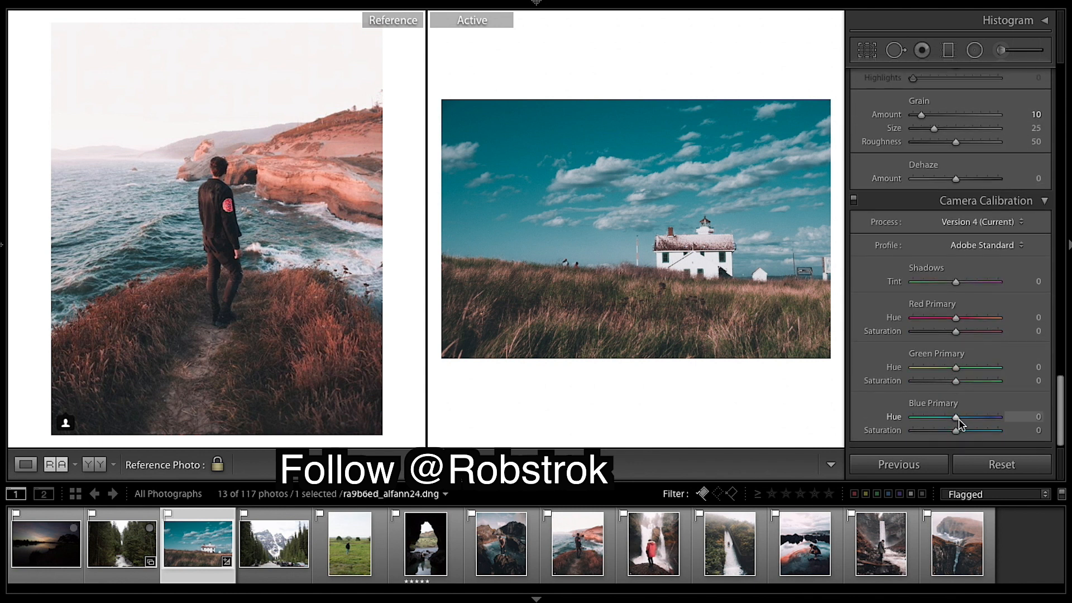
{"action": "mouse_move", "coordinate": [958, 422]}
{"action": "left_mouse_down"}
{"action": "mouse_move", "coordinate": [937, 422]}
{"action": "mouse_move", "coordinate": [951, 438]}
{"action": "left_mouse_up"}
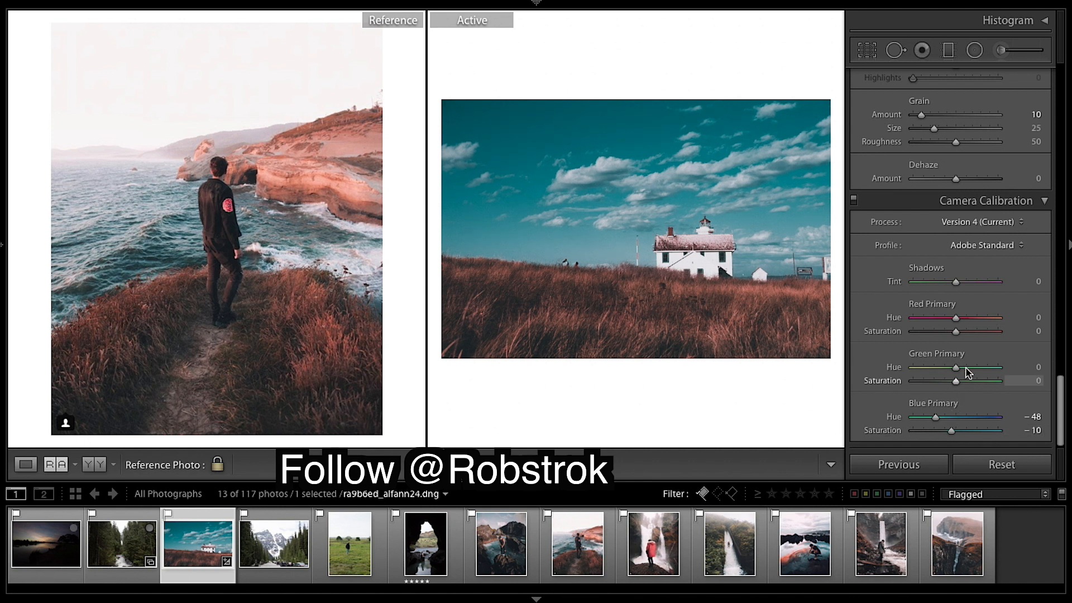
Lower the lighthouse photo's Exposure to -0.10.
{"action": "scroll", "coordinate": [965, 370], "scroll_direction": "up", "scroll_amount": 20}
{"action": "scroll", "coordinate": [903, 274], "scroll_direction": "down", "scroll_amount": 1}
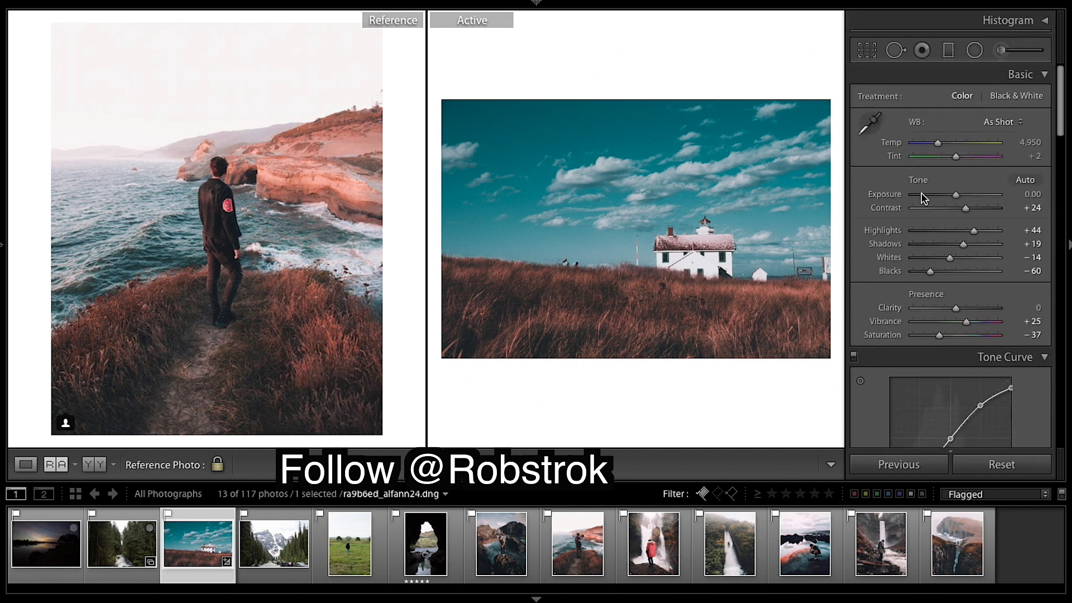
{"action": "left_click_drag", "start_coordinate": [953, 196], "coordinate": [952, 196]}
{"action": "scroll", "coordinate": [975, 293], "scroll_direction": "down", "scroll_amount": 1}
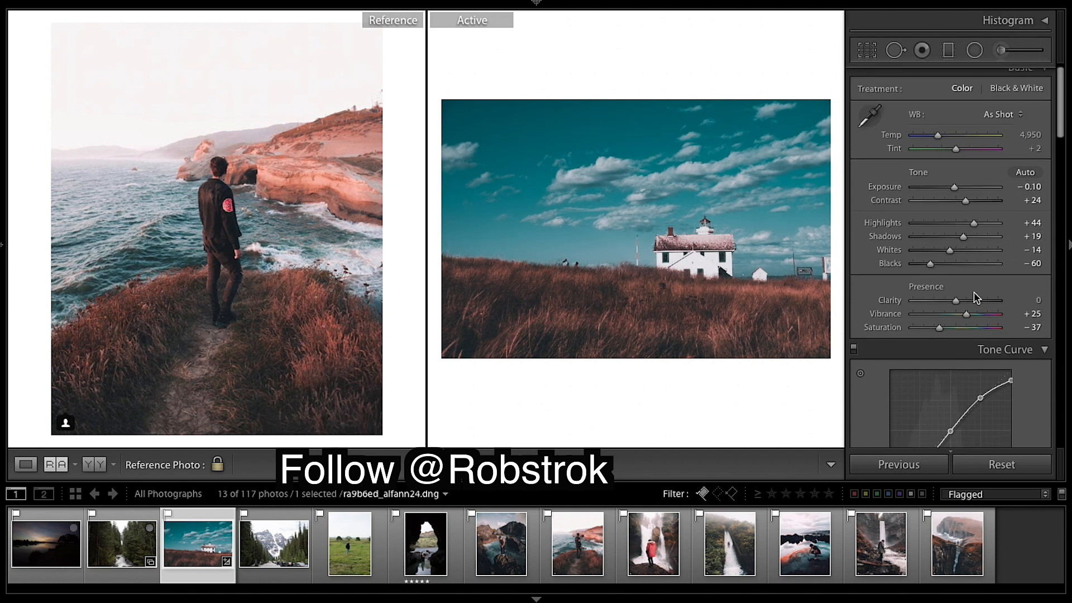
Fine-tune the Blue Primary hue in the Camera Calibration settings.
{"action": "scroll", "coordinate": [976, 297], "scroll_direction": "down", "scroll_amount": 15}
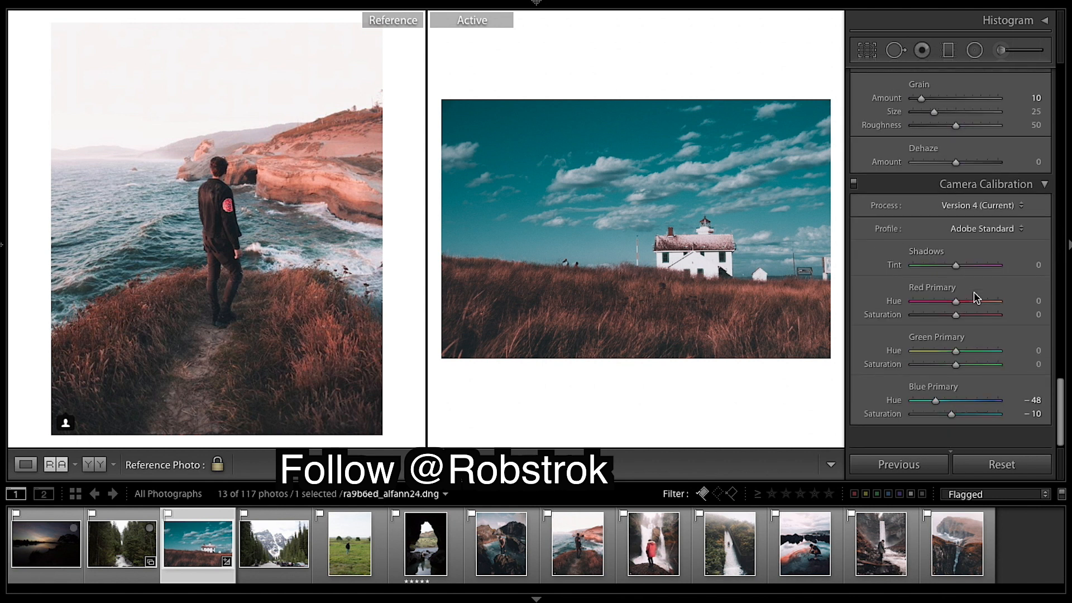
{"action": "scroll", "coordinate": [977, 297], "scroll_direction": "up", "scroll_amount": 1}
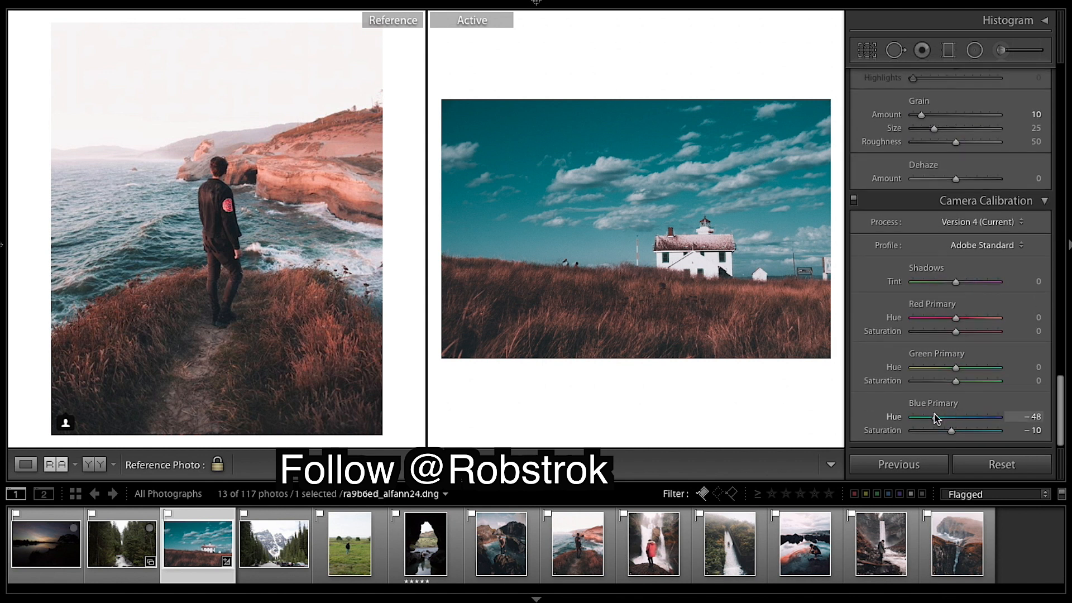
{"action": "mouse_move", "coordinate": [938, 420]}
{"action": "left_mouse_down"}
{"action": "mouse_move", "coordinate": [839, 428]}
{"action": "mouse_move", "coordinate": [940, 430]}
{"action": "left_mouse_up"}
Examine the lighthouse and grass up close and compare the photo before and after the edit.
{"action": "scroll", "coordinate": [1005, 251], "scroll_direction": "up", "scroll_amount": 15}
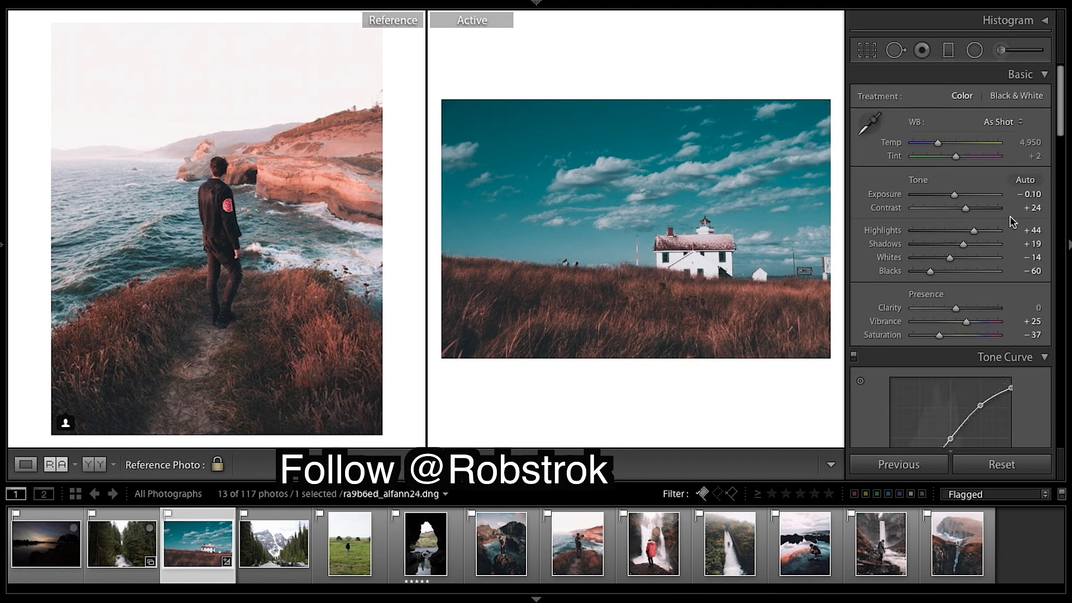
{"action": "left_click", "coordinate": [611, 216]}
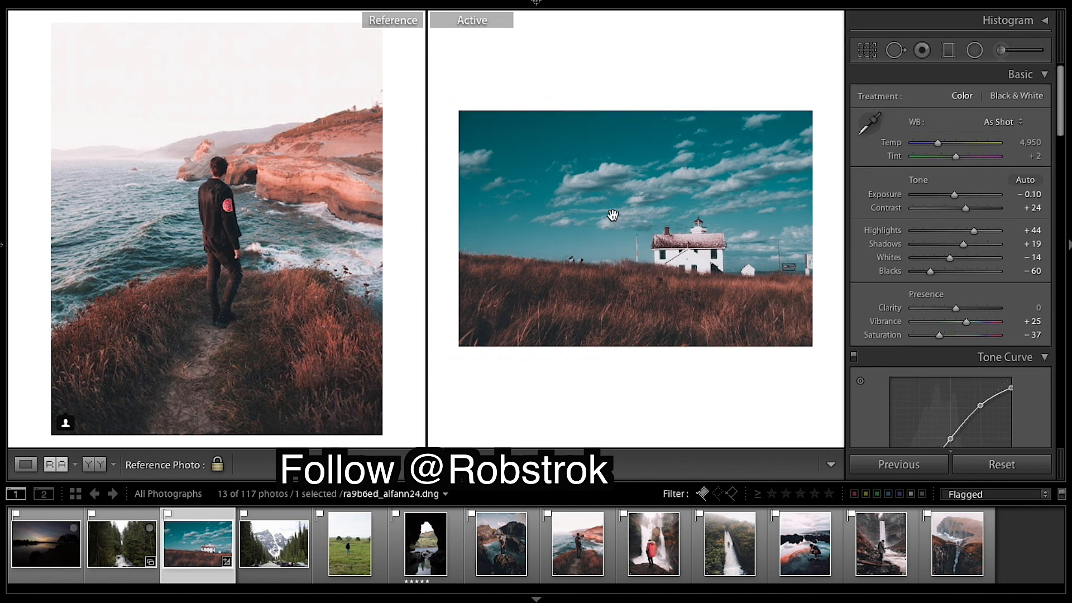
{"action": "left_click", "coordinate": [667, 275]}
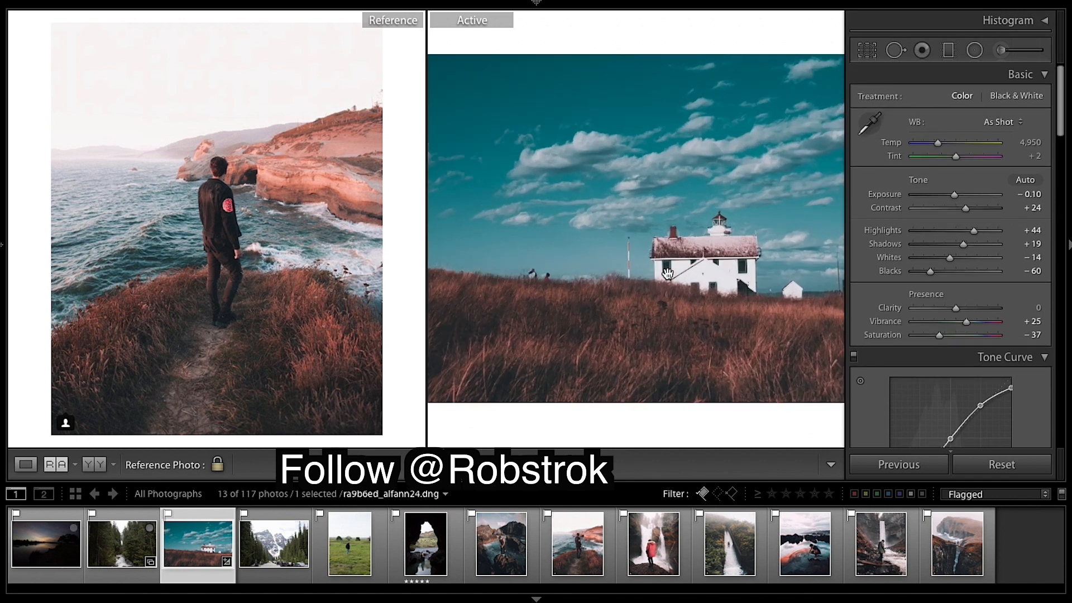
{"action": "left_click_drag", "start_coordinate": [626, 313], "coordinate": [526, 314]}
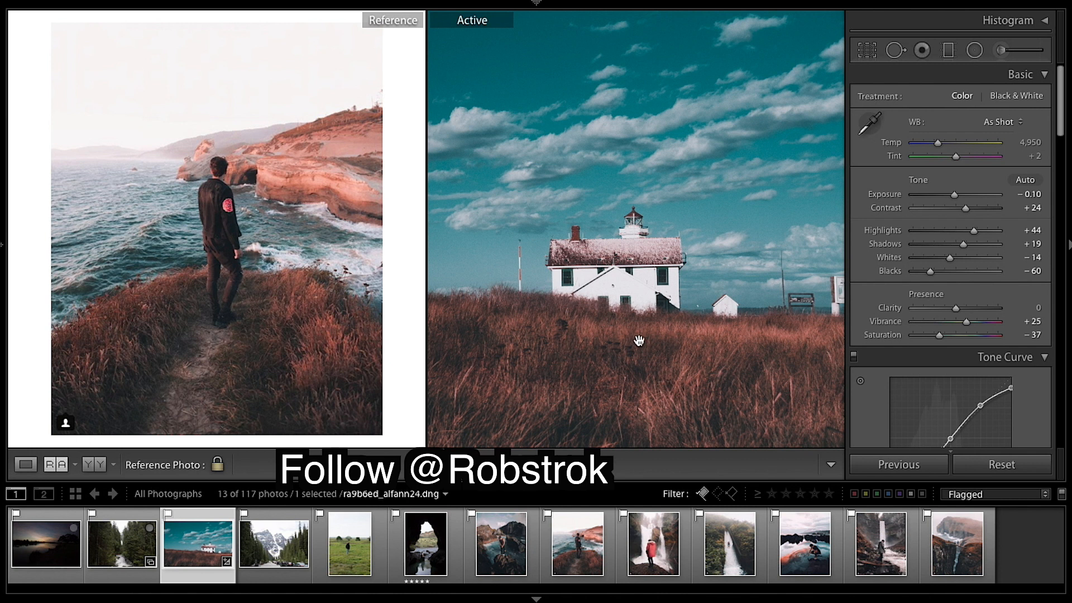
{"action": "key", "text": "backslash"}
{"action": "key", "text": "backslash"}
{"action": "left_click", "coordinate": [663, 347]}
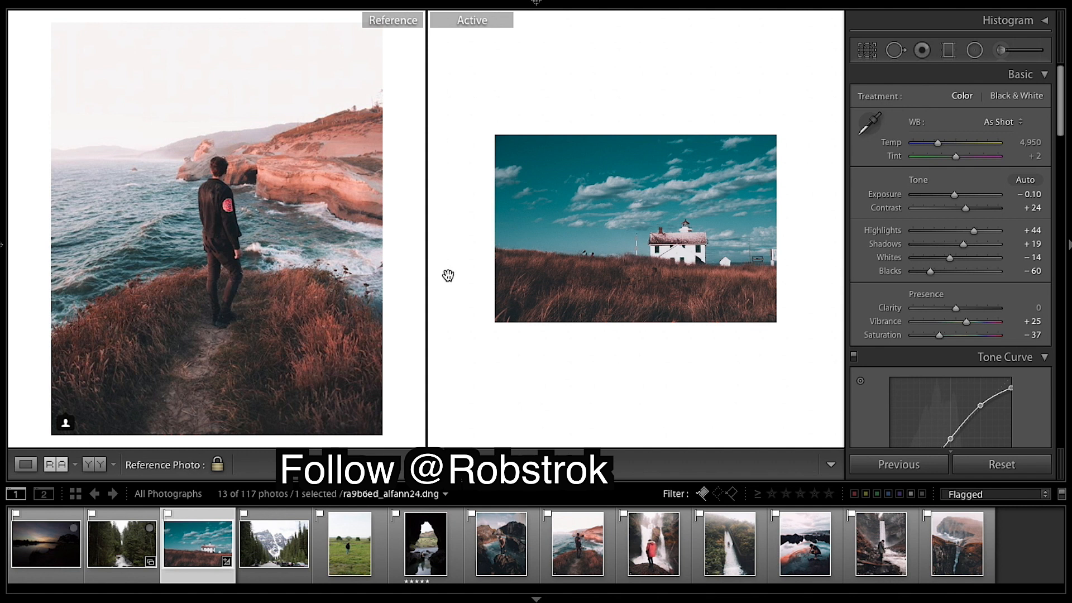
{"action": "left_click", "coordinate": [6, 238]}
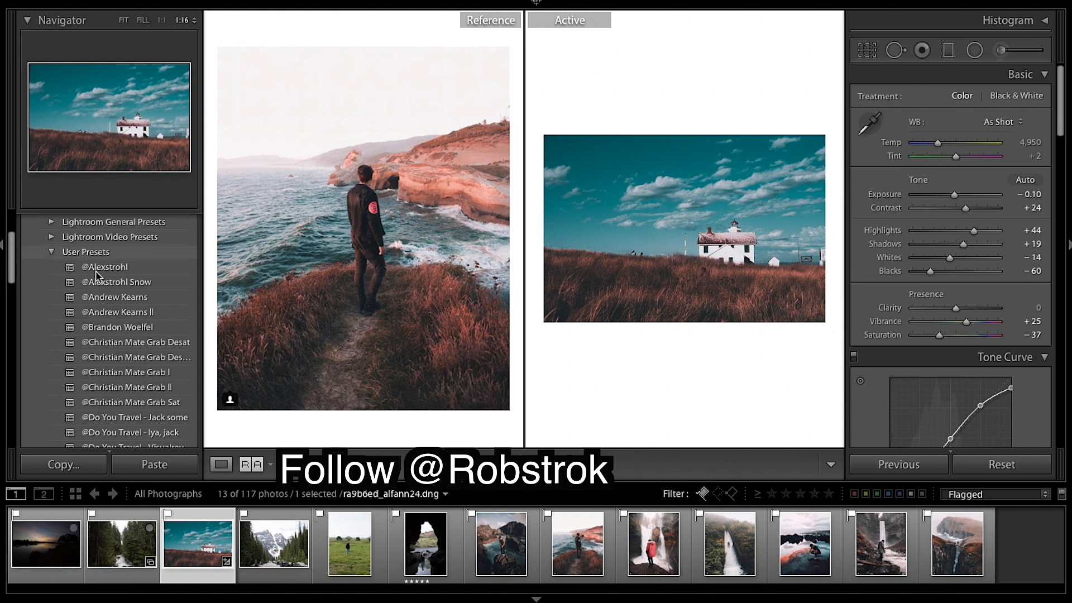
{"action": "scroll", "coordinate": [31, 239], "scroll_direction": "up", "scroll_amount": 5}
{"action": "left_click", "coordinate": [191, 221]}
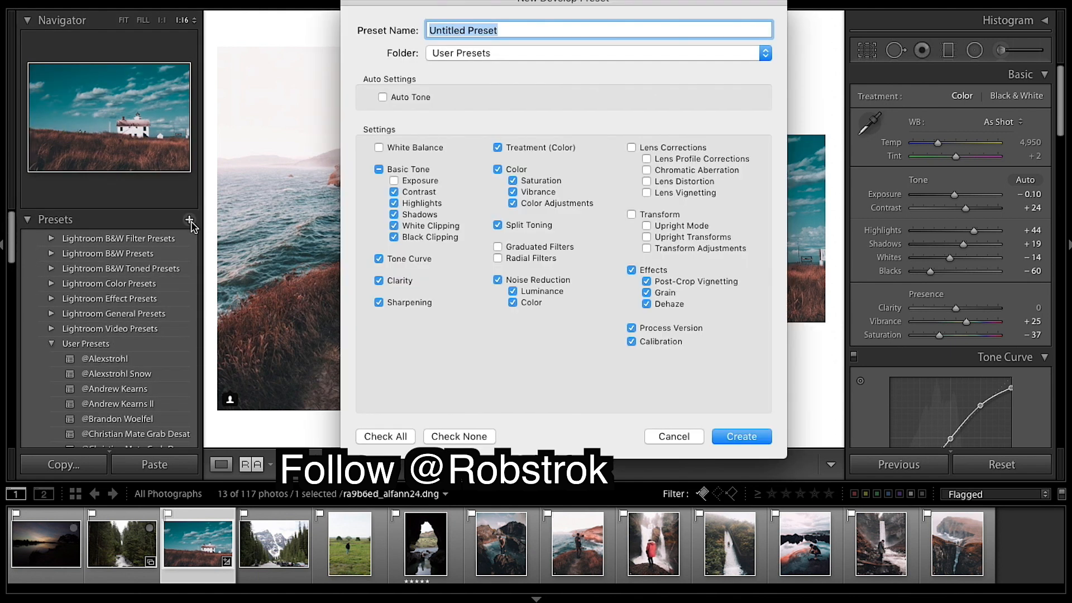
{"action": "key", "text": "BackSpace"}
{"action": "type", "text": "@Ro"}
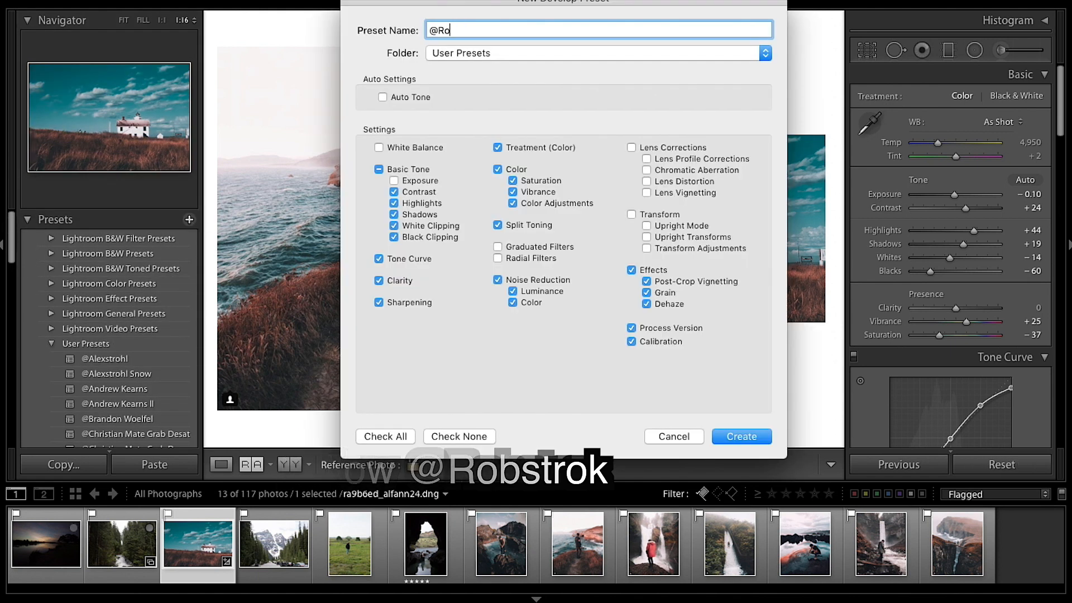
{"action": "type", "text": "bstok"}
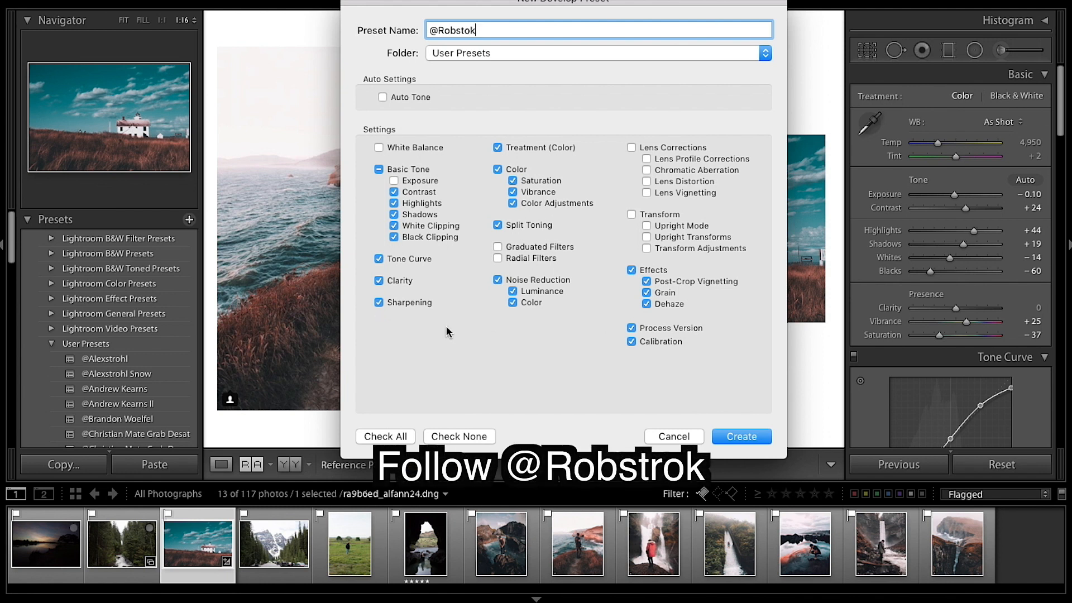
{"action": "left_click", "coordinate": [741, 436]}
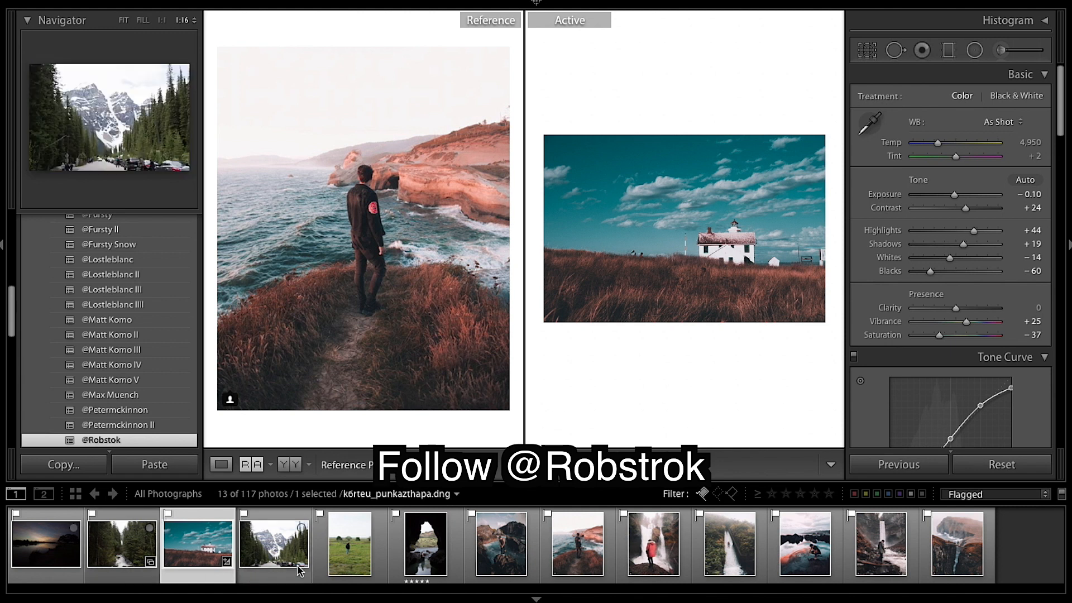
{"action": "left_click", "coordinate": [351, 547]}
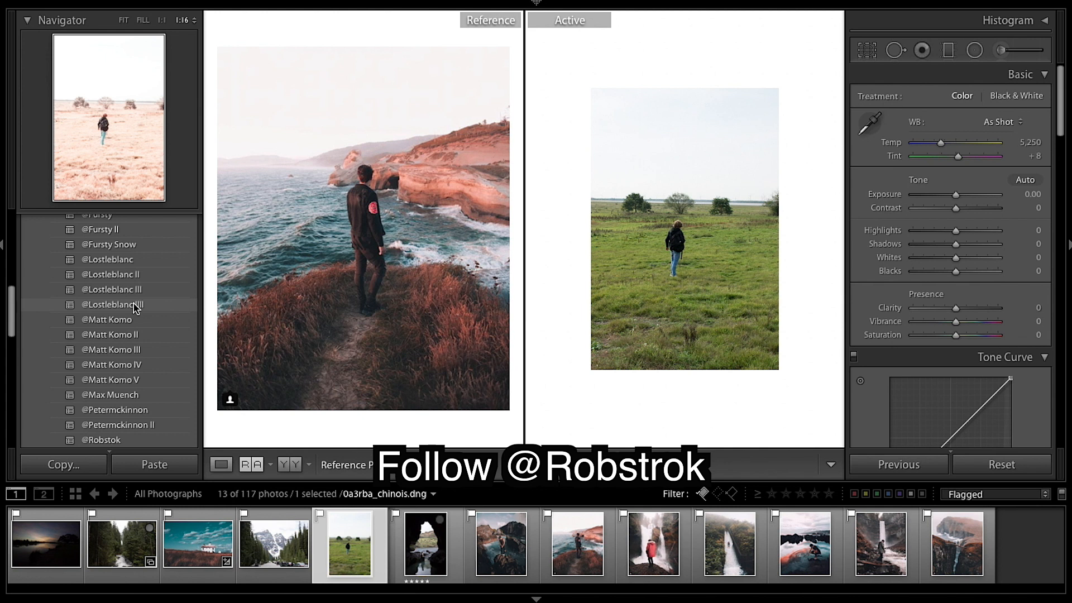
{"action": "scroll", "coordinate": [132, 398], "scroll_direction": "up", "scroll_amount": 1}
{"action": "scroll", "coordinate": [134, 399], "scroll_direction": "up", "scroll_amount": 5}
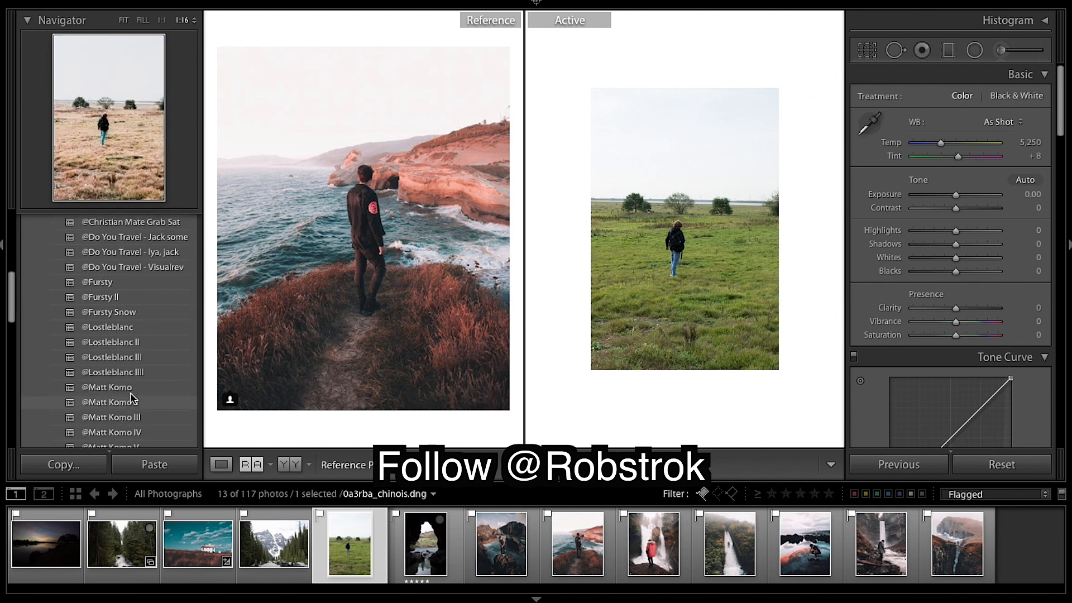
{"action": "scroll", "coordinate": [133, 399], "scroll_direction": "down", "scroll_amount": 12}
{"action": "scroll", "coordinate": [133, 398], "scroll_direction": "down", "scroll_amount": 10}
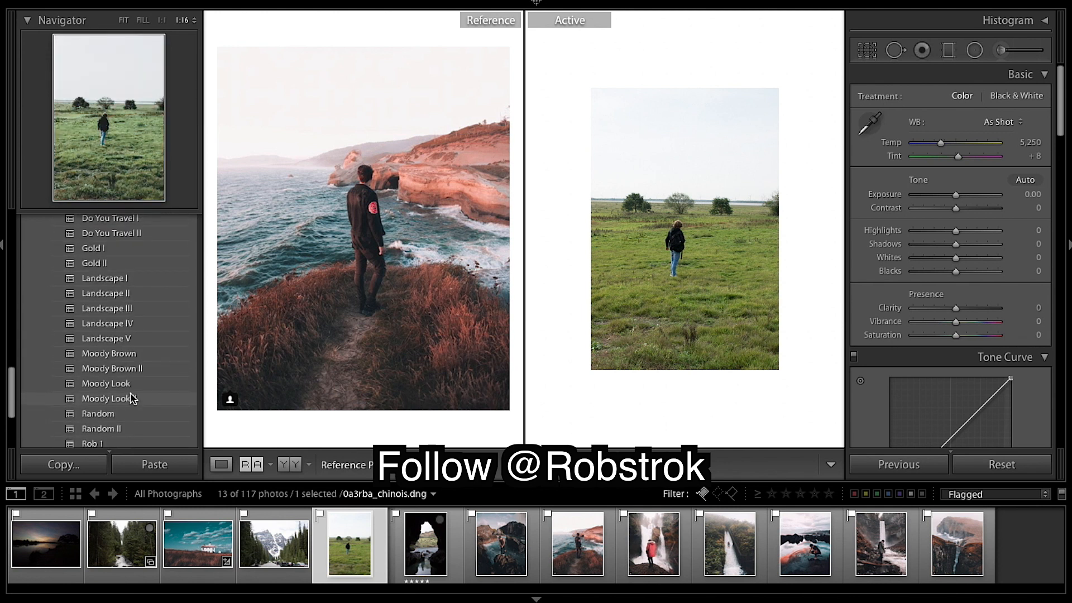
{"action": "scroll", "coordinate": [132, 398], "scroll_direction": "up", "scroll_amount": 10}
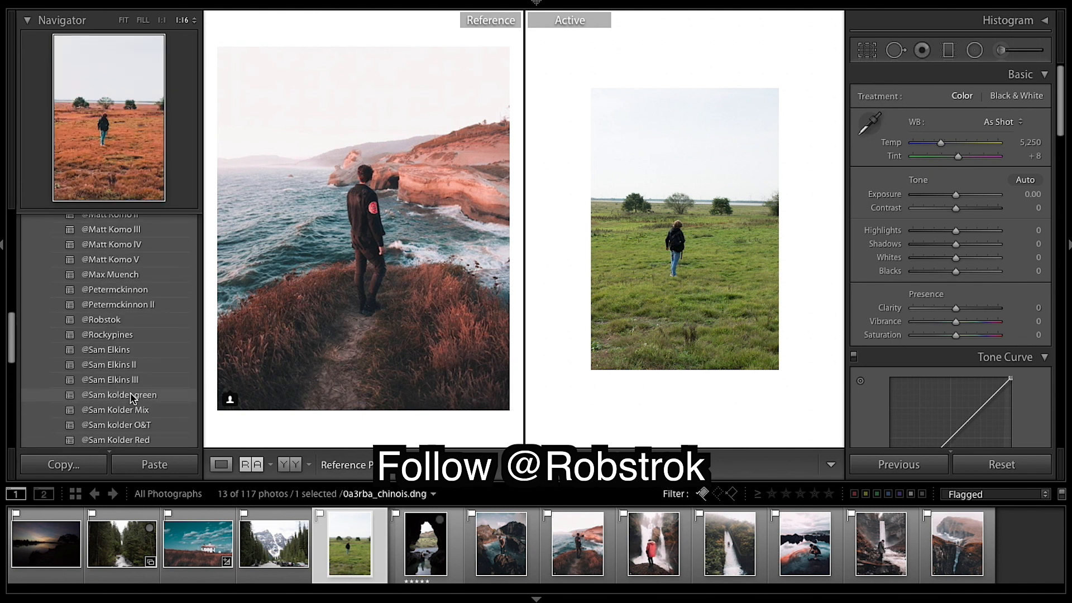
{"action": "scroll", "coordinate": [132, 399], "scroll_direction": "down", "scroll_amount": 1}
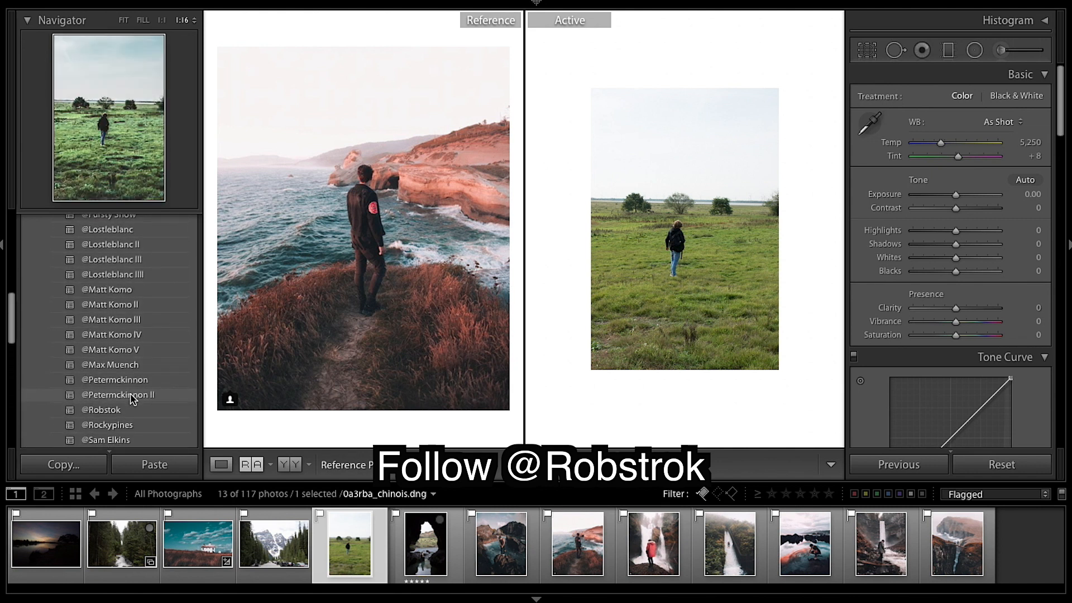
{"action": "left_click", "coordinate": [109, 410]}
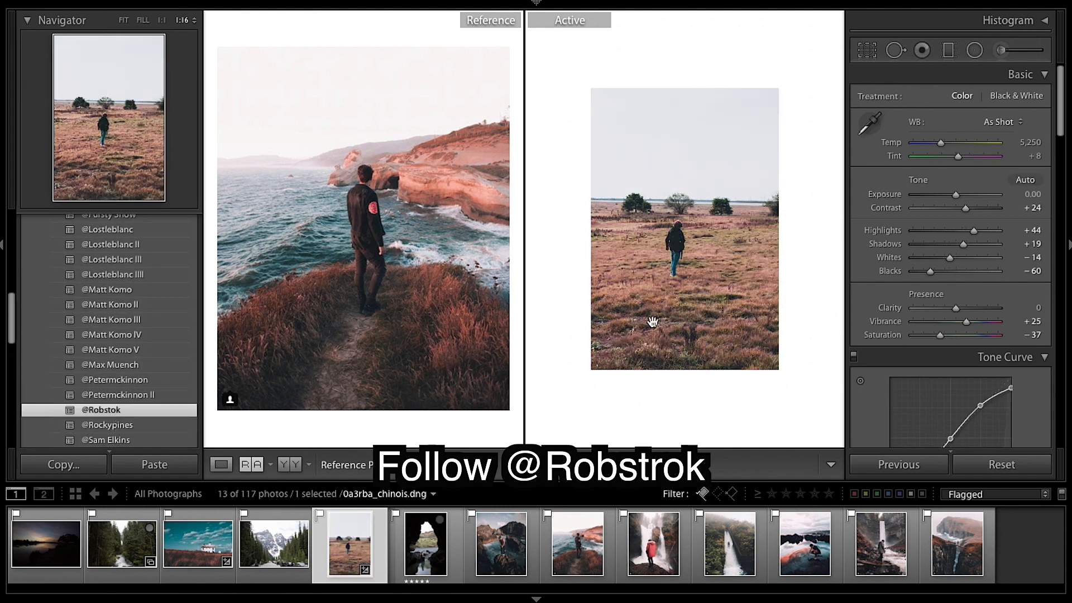
Examine the reference photo and the recolored grass in the field photo up close to compare their tones.
{"action": "left_click", "coordinate": [408, 336]}
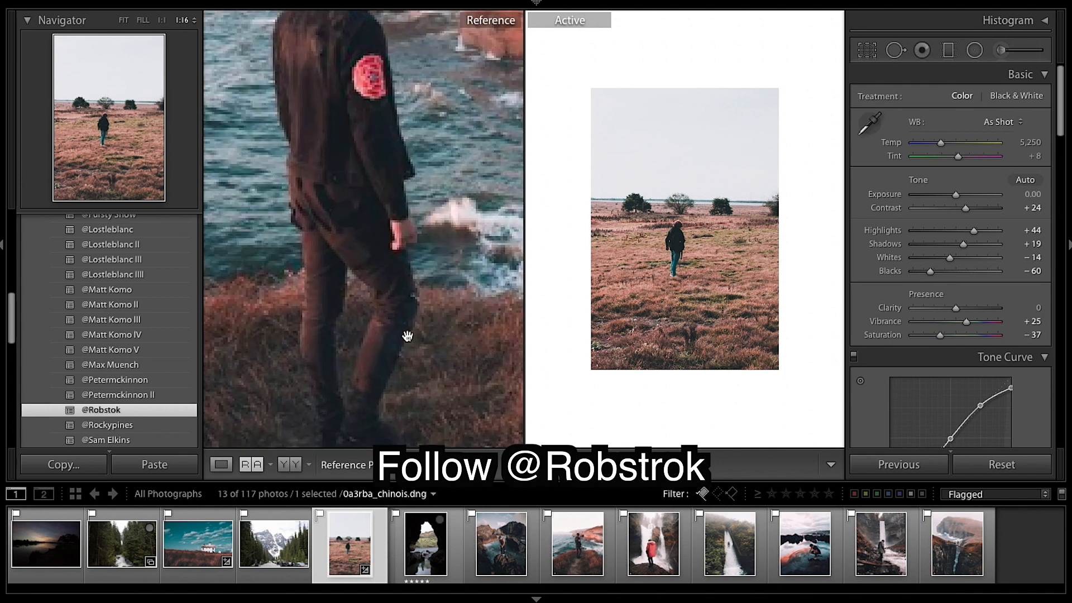
{"action": "left_click", "coordinate": [408, 336]}
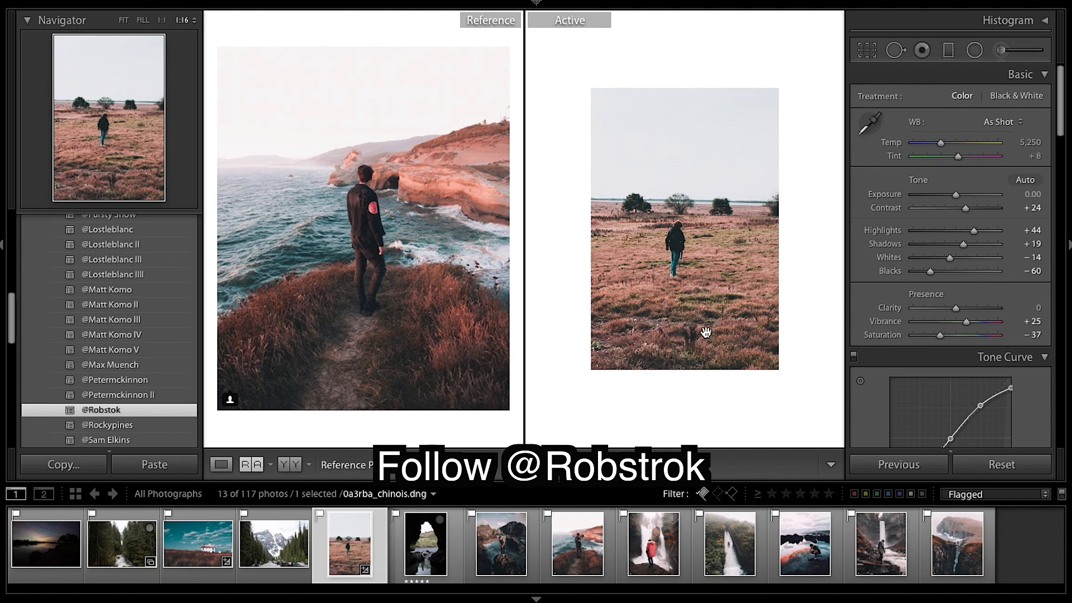
{"action": "left_click", "coordinate": [712, 293]}
{"action": "left_click", "coordinate": [712, 293]}
{"action": "left_click", "coordinate": [712, 293]}
{"action": "left_click_drag", "start_coordinate": [715, 342], "coordinate": [670, 271]}
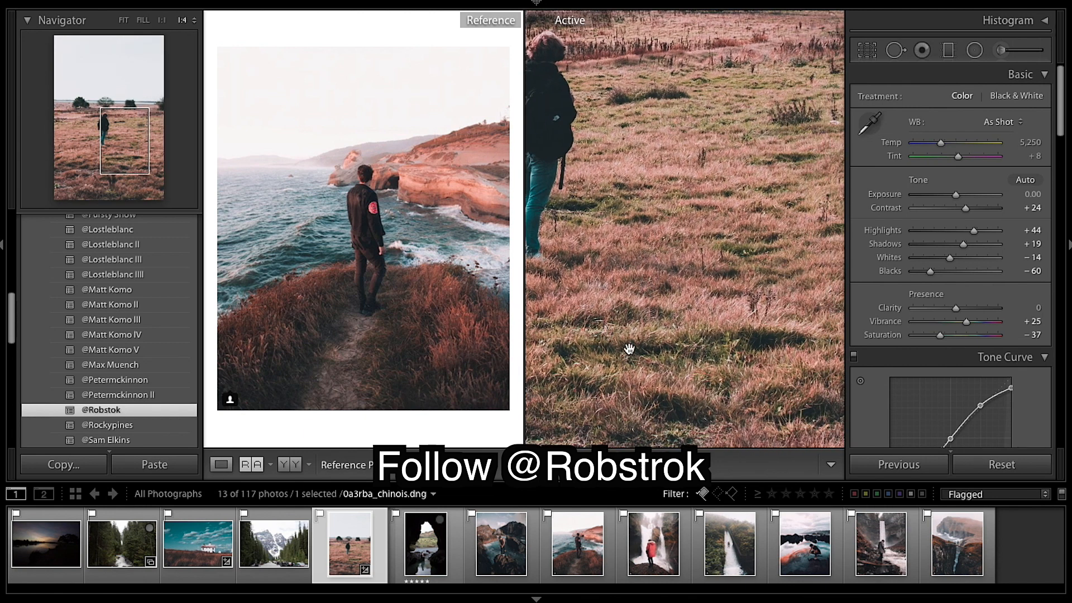
Try the Blue Primary hue at −100 on the field photo and set it back to −48.
{"action": "left_click", "coordinate": [729, 362]}
{"action": "left_click", "coordinate": [730, 360]}
{"action": "left_click", "coordinate": [732, 361]}
{"action": "left_click", "coordinate": [731, 366]}
{"action": "left_click", "coordinate": [731, 371]}
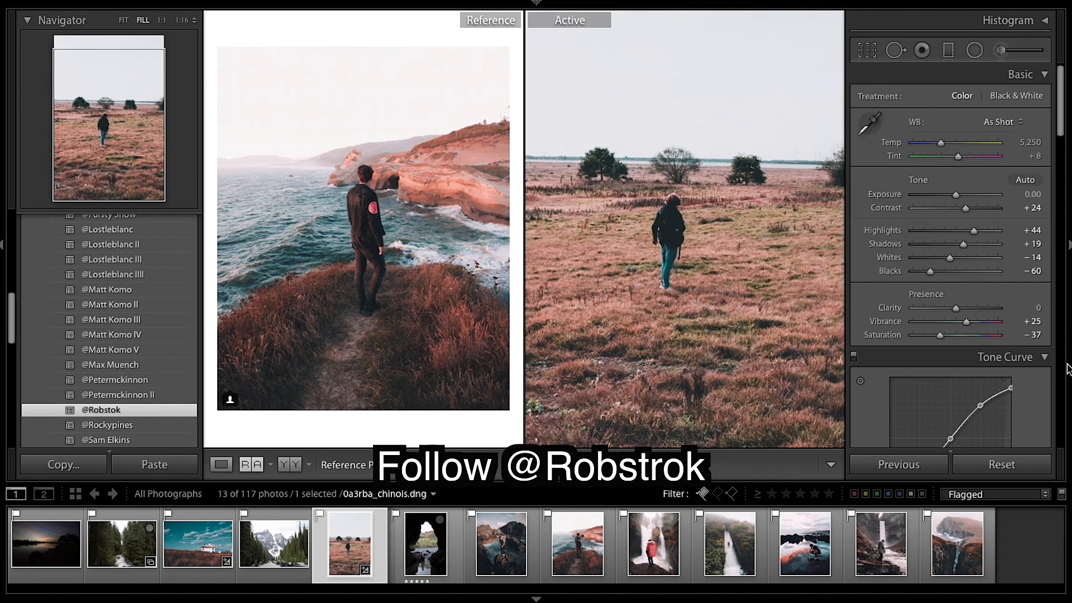
{"action": "scroll", "coordinate": [949, 335], "scroll_direction": "down", "scroll_amount": 20}
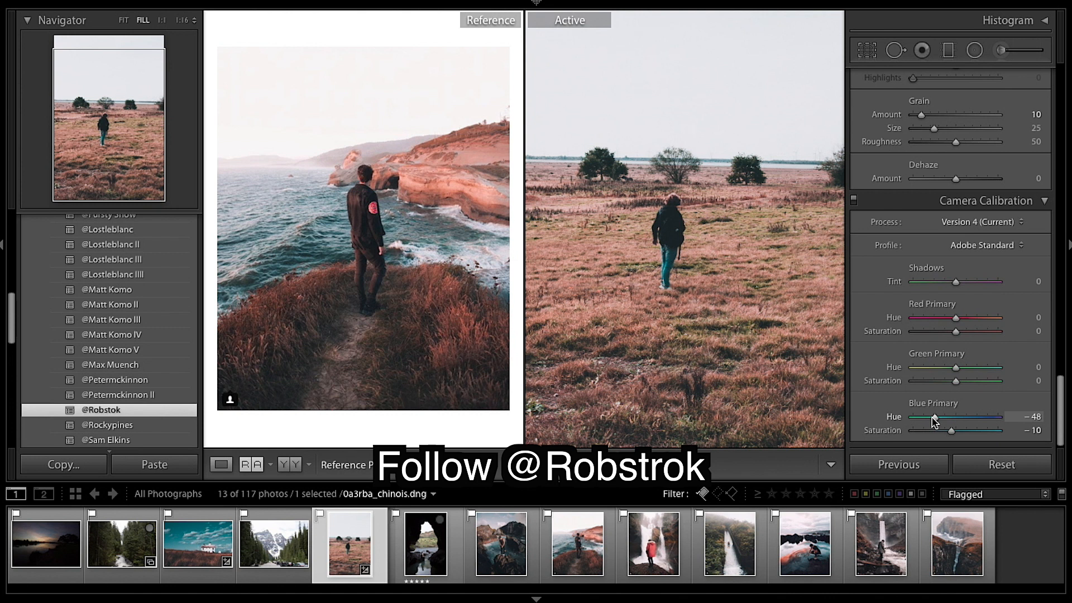
{"action": "left_click_drag", "start_coordinate": [935, 418], "coordinate": [860, 428]}
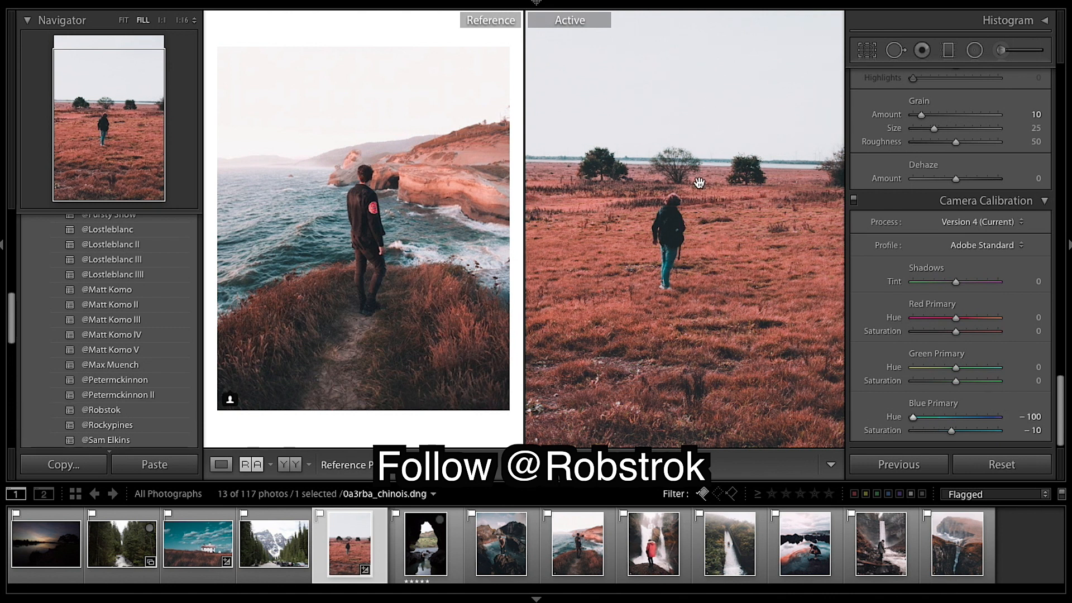
{"action": "left_click", "coordinate": [933, 417]}
{"action": "left_click_drag", "start_coordinate": [933, 415], "coordinate": [936, 419]}
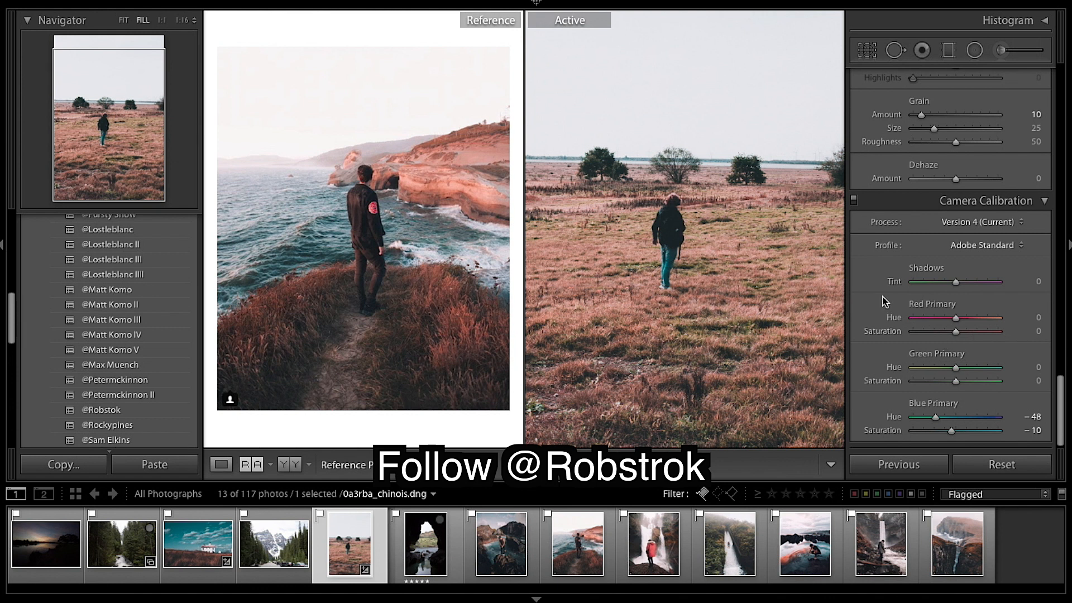
Set the field photo's exposure to −0.35 and compare the edit with the unedited version.
{"action": "scroll", "coordinate": [976, 256], "scroll_direction": "up", "scroll_amount": 15}
{"action": "left_click_drag", "start_coordinate": [957, 196], "coordinate": [952, 196]}
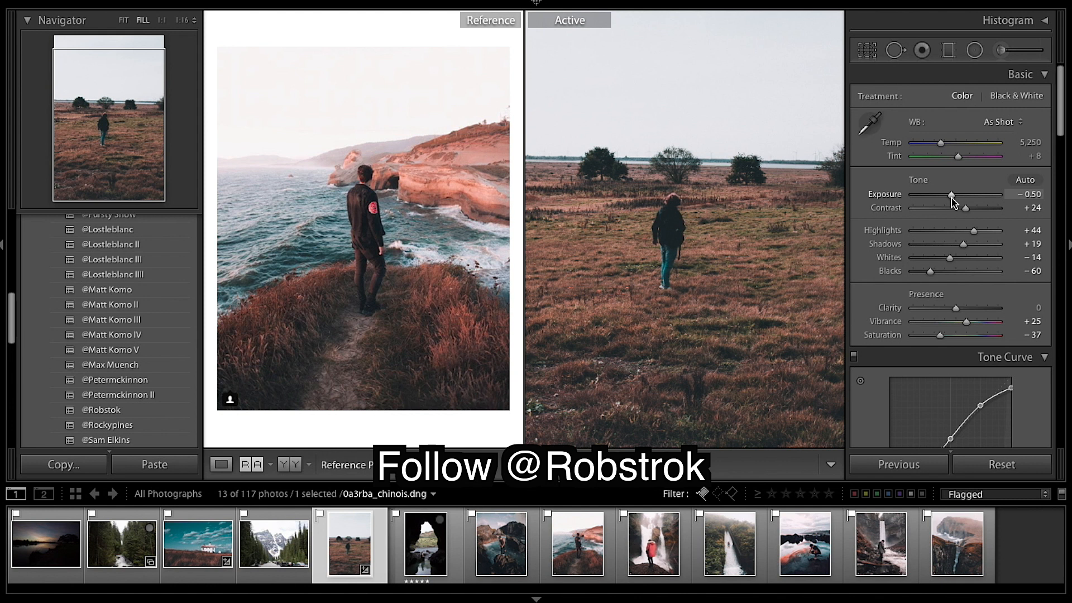
{"action": "left_click_drag", "start_coordinate": [953, 199], "coordinate": [954, 199]}
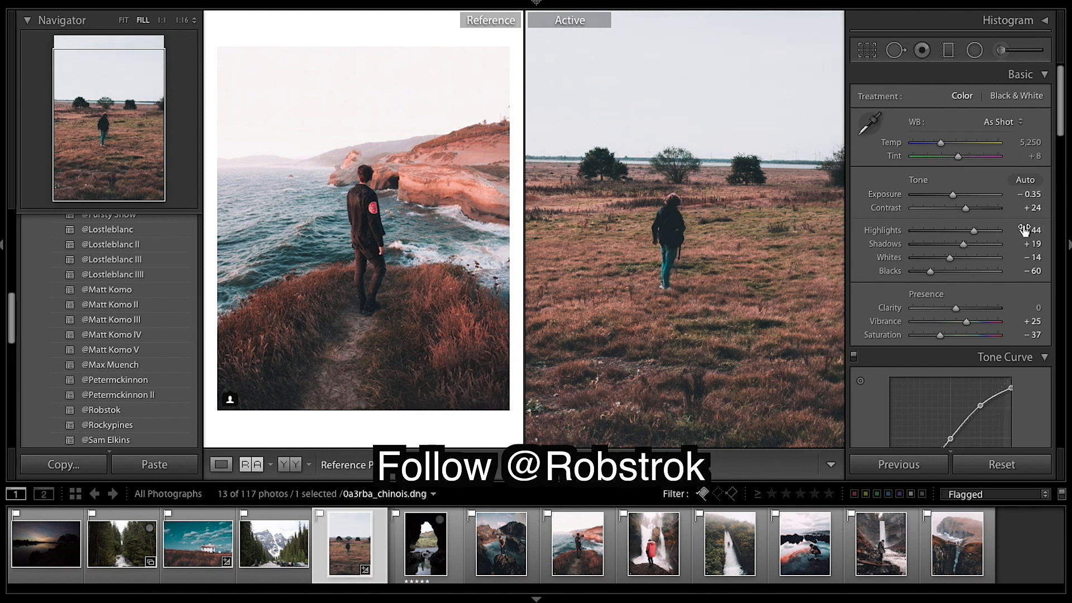
{"action": "scroll", "coordinate": [994, 245], "scroll_direction": "down", "scroll_amount": 4}
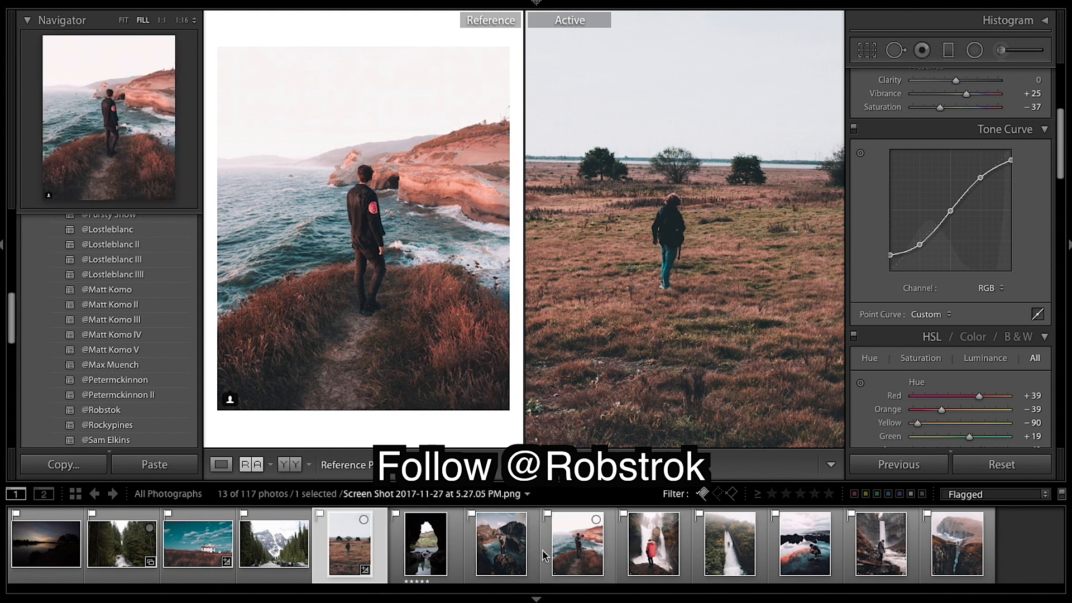
{"action": "key", "text": "backslash"}
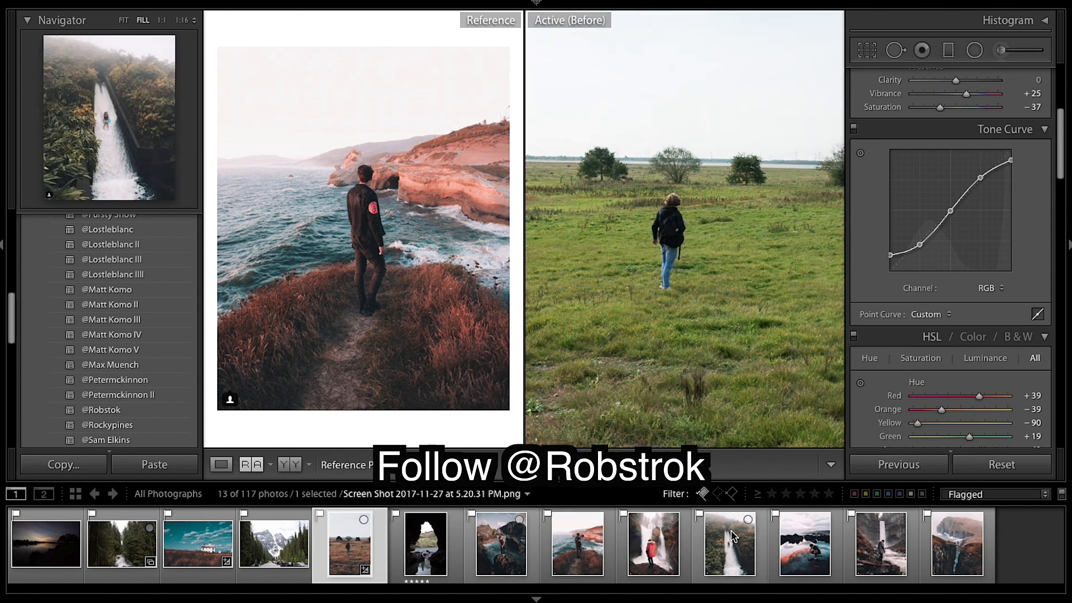
{"action": "key", "text": "backslash"}
Set the photo of the man crouching by the rock pool as reference and open the dark river sunset photo.
{"action": "left_click_drag", "start_coordinate": [813, 564], "coordinate": [374, 305]}
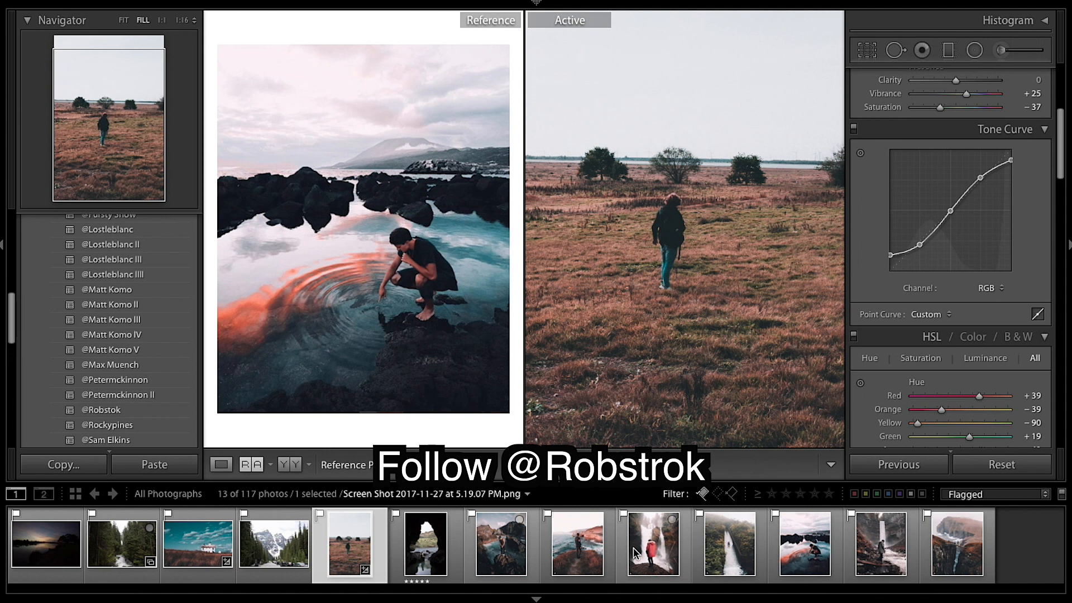
{"action": "left_click", "coordinate": [35, 553]}
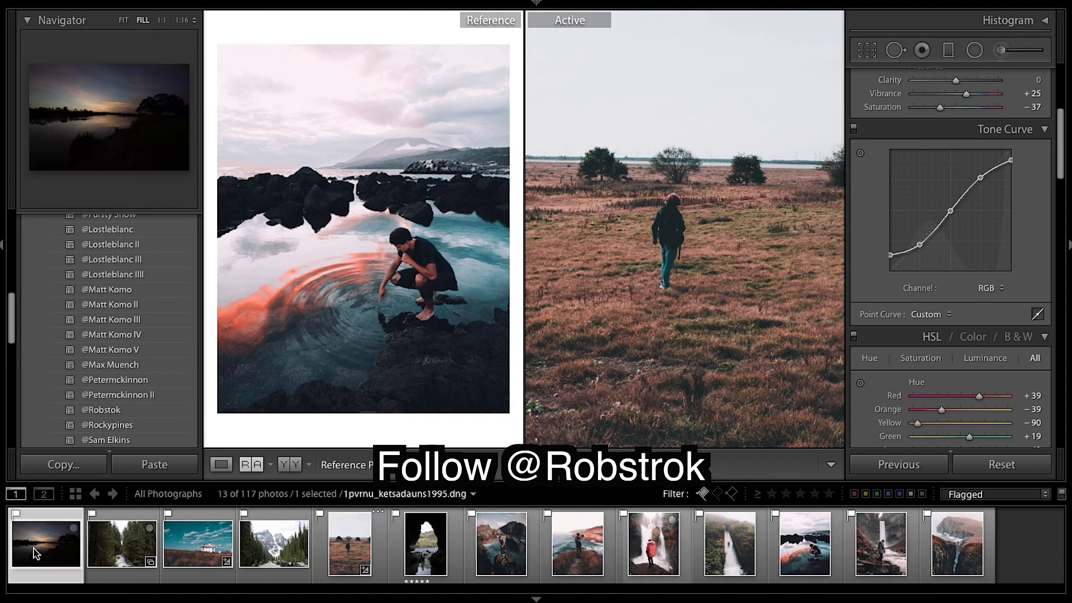
{"action": "left_click", "coordinate": [610, 311]}
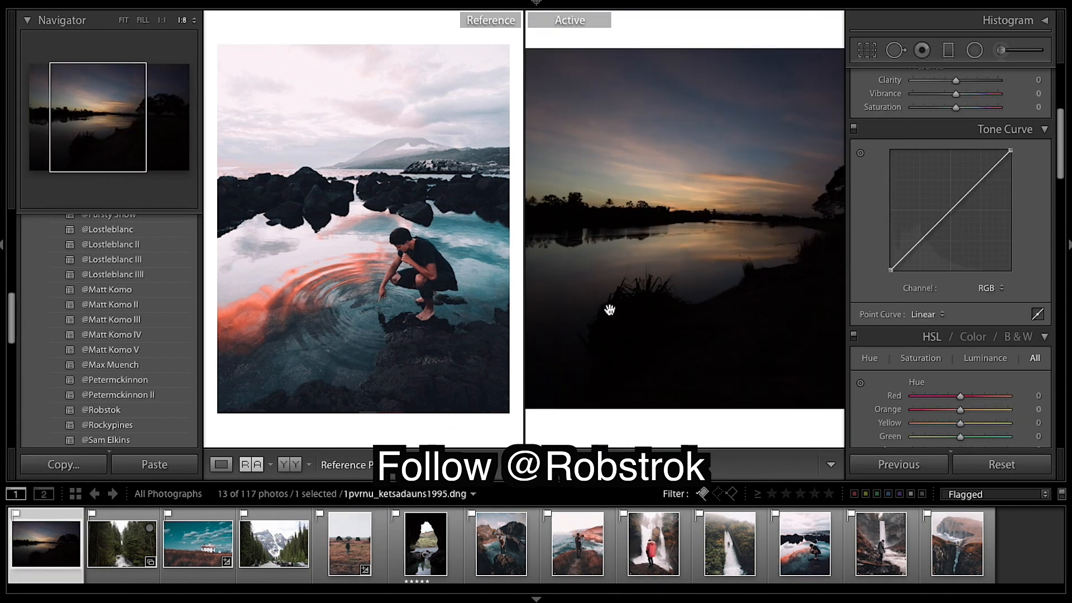
{"action": "left_click_drag", "start_coordinate": [606, 311], "coordinate": [572, 311]}
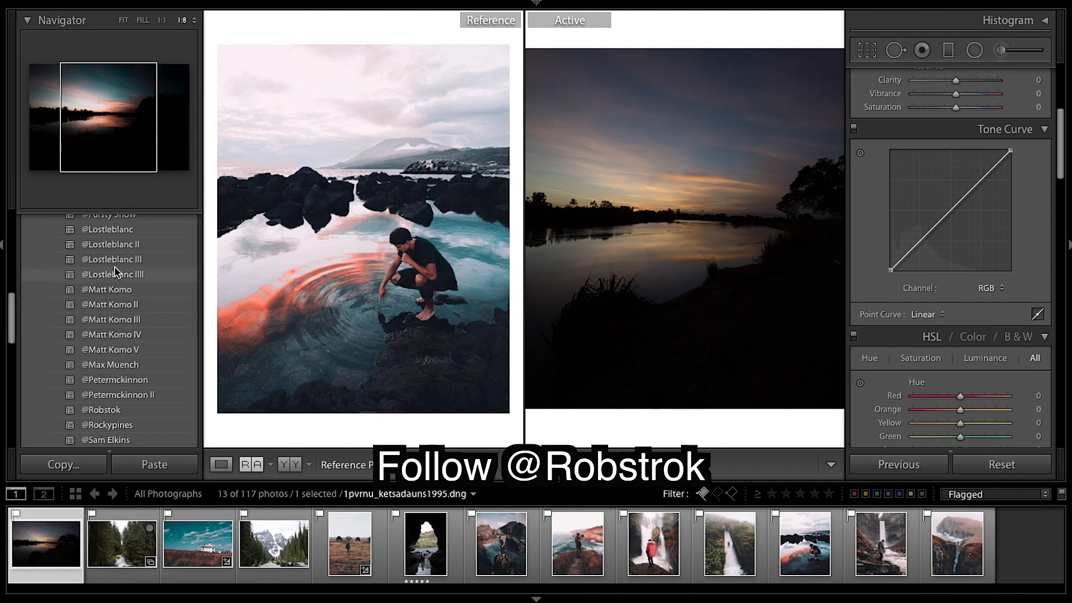
{"action": "scroll", "coordinate": [122, 419], "scroll_direction": "down", "scroll_amount": 4}
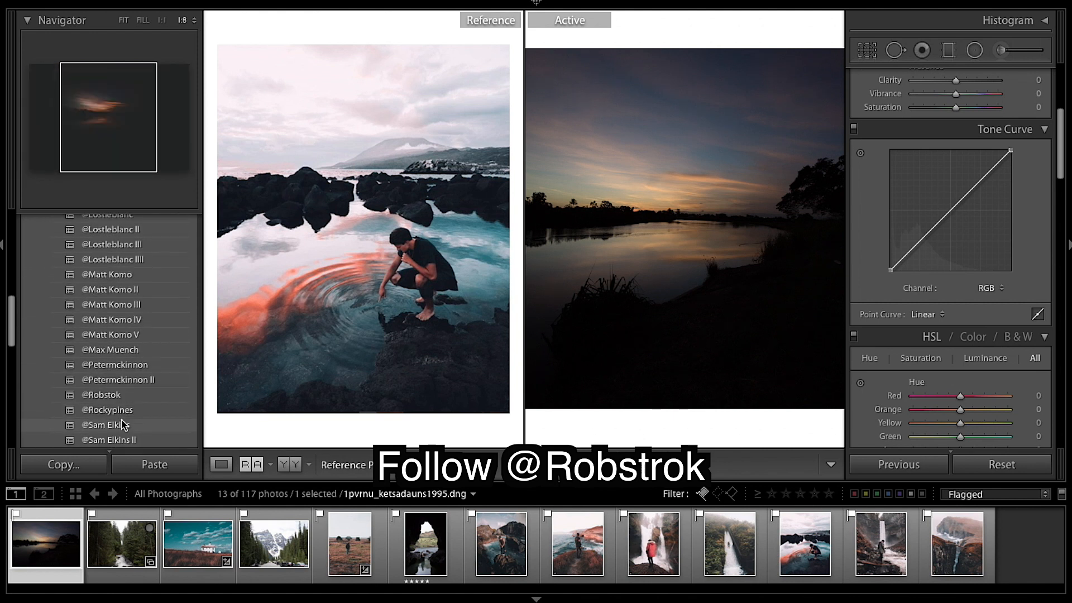
{"action": "scroll", "coordinate": [123, 424], "scroll_direction": "down", "scroll_amount": 2}
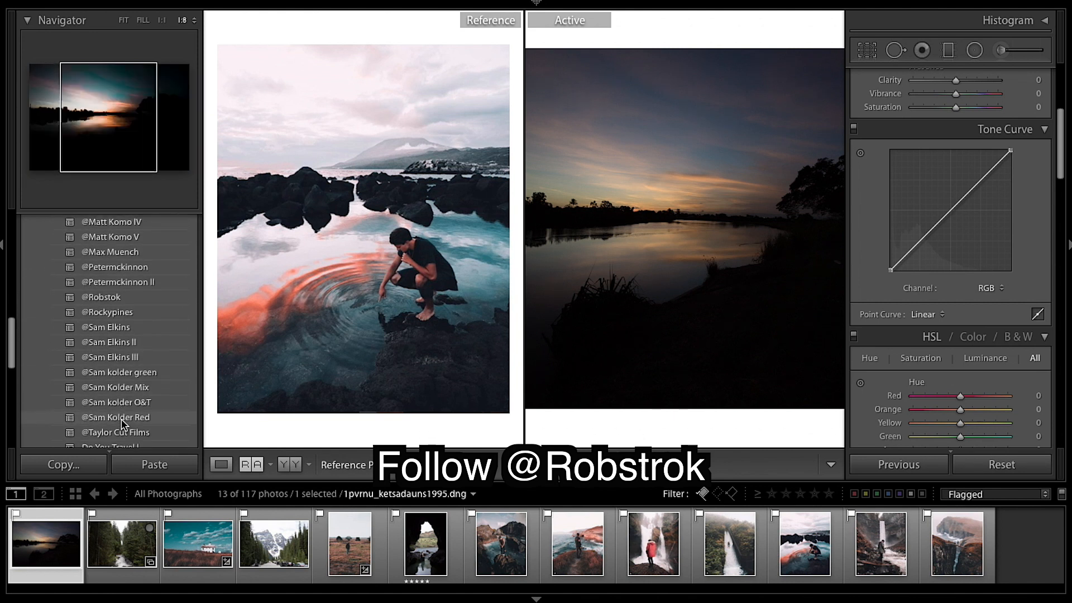
{"action": "left_click", "coordinate": [110, 299]}
Set the sunset photo's exposure to +1.70 and its highlights to −63.
{"action": "scroll", "coordinate": [940, 377], "scroll_direction": "up", "scroll_amount": 5}
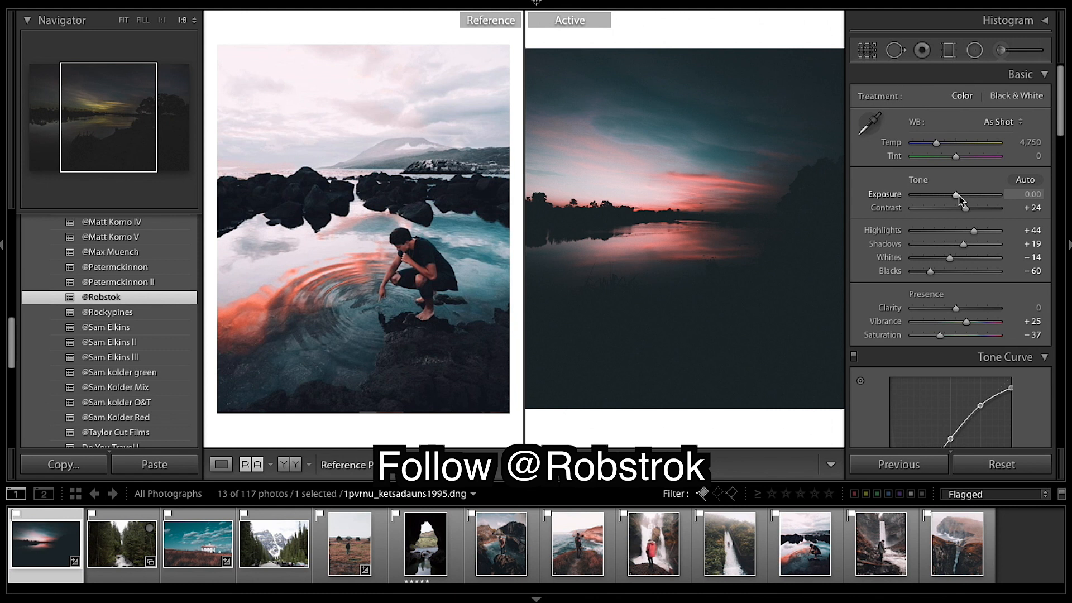
{"action": "left_click_drag", "start_coordinate": [956, 194], "coordinate": [954, 194]}
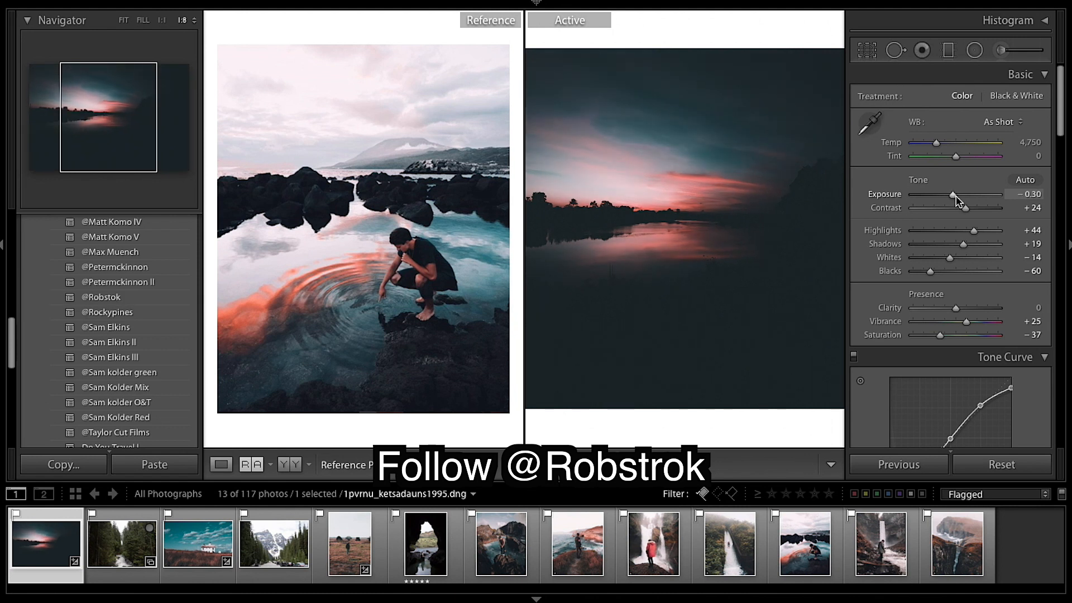
{"action": "left_click_drag", "start_coordinate": [955, 198], "coordinate": [958, 199]}
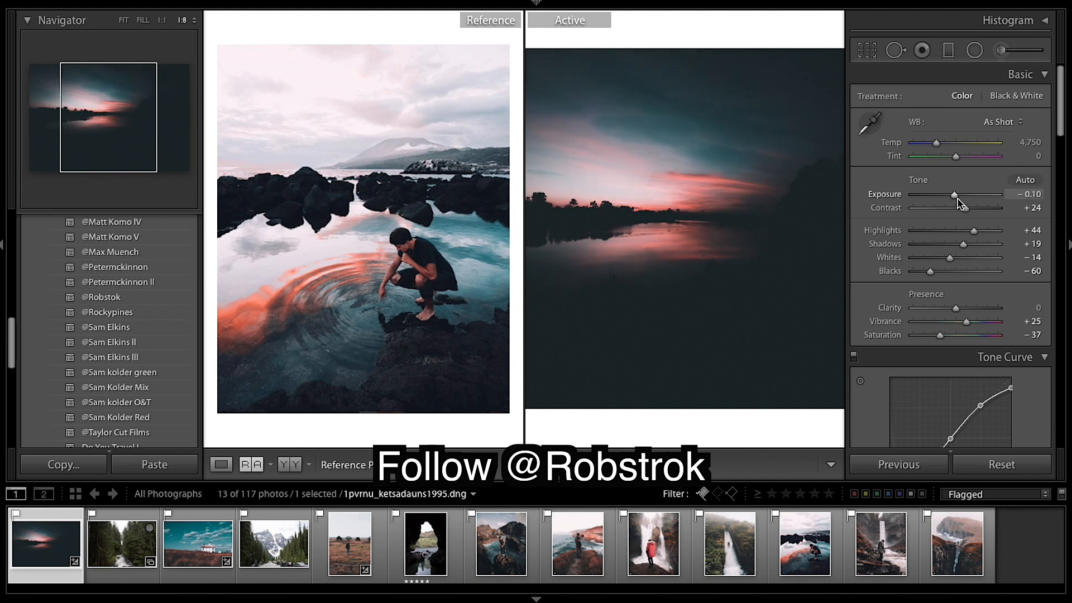
{"action": "left_click_drag", "start_coordinate": [975, 230], "coordinate": [972, 229]}
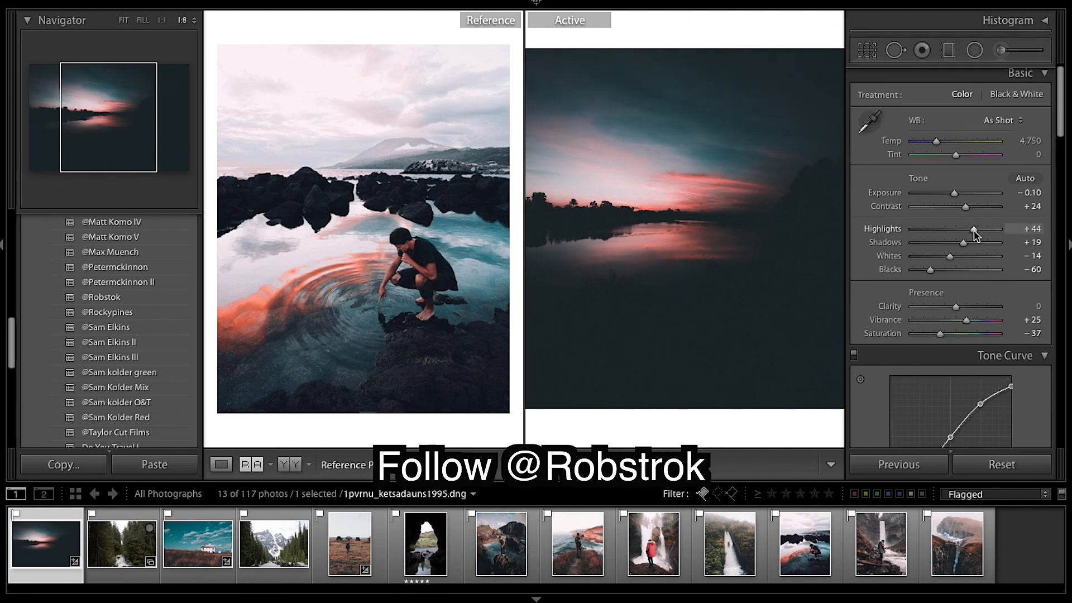
{"action": "left_click_drag", "start_coordinate": [957, 195], "coordinate": [928, 230]}
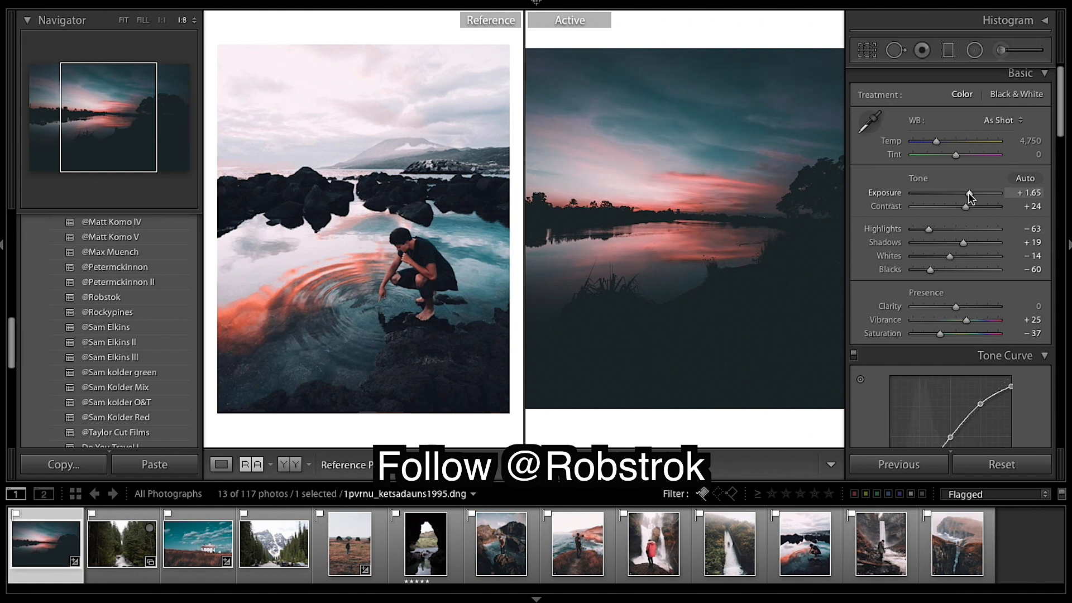
Examine the sunset photo's sky and riverbank and compare the photo before and after the edit.
{"action": "left_click", "coordinate": [749, 266]}
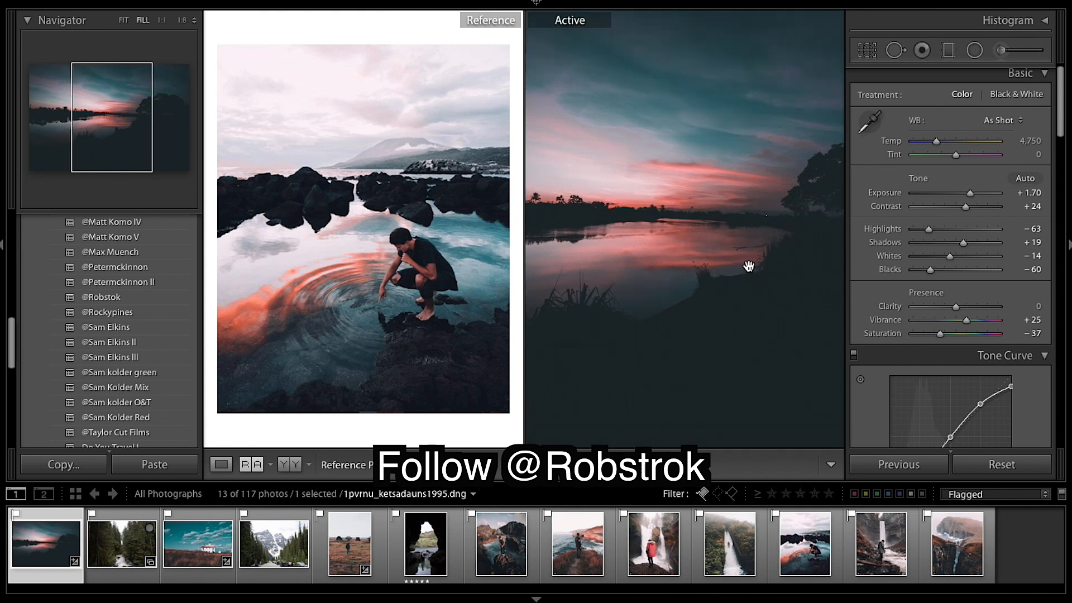
{"action": "left_click_drag", "start_coordinate": [749, 267], "coordinate": [713, 339]}
{"action": "key", "text": "backslash"}
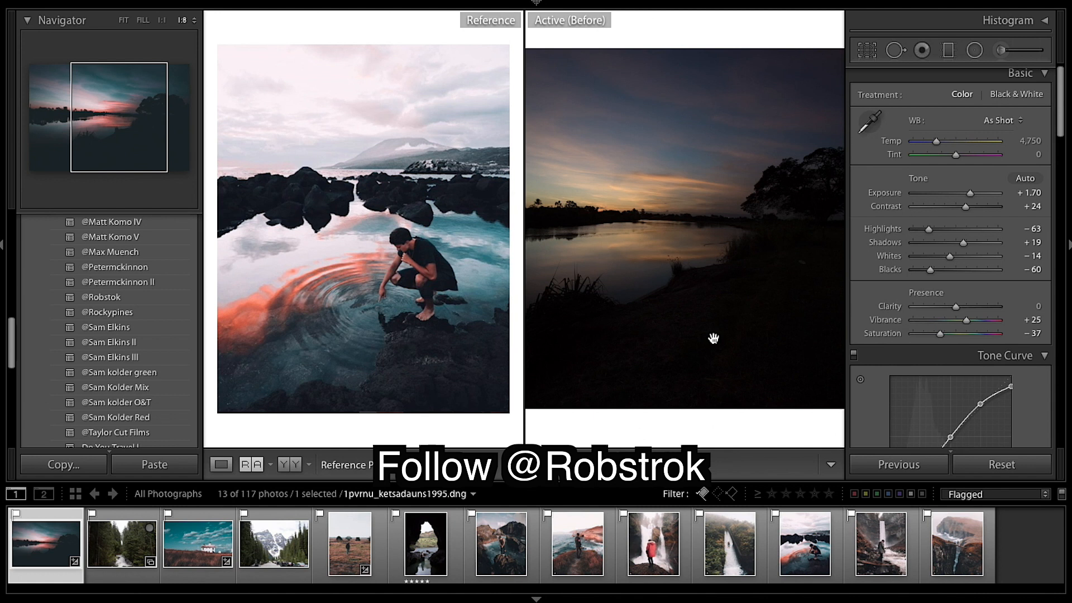
{"action": "key", "text": "backslash"}
{"action": "key", "text": "backslash"}
{"action": "key", "text": "backslash"}
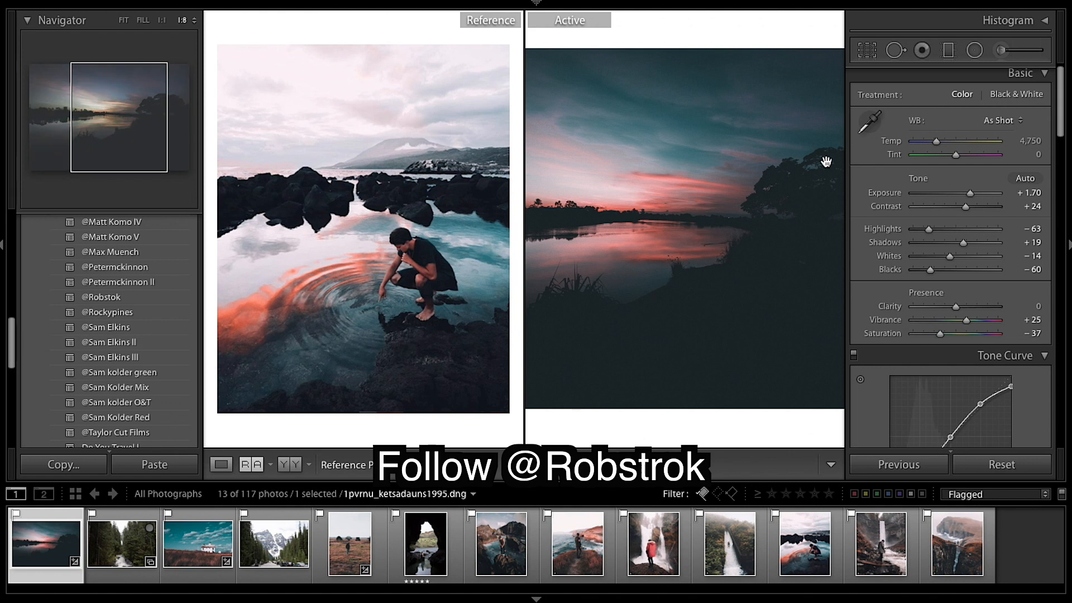
{"action": "key", "text": "backslash"}
{"action": "key", "text": "backslash"}
Try the cliff bridge and waterfall photos as reference images, settling on the cliff bridge photo.
{"action": "left_click_drag", "start_coordinate": [957, 544], "coordinate": [391, 234]}
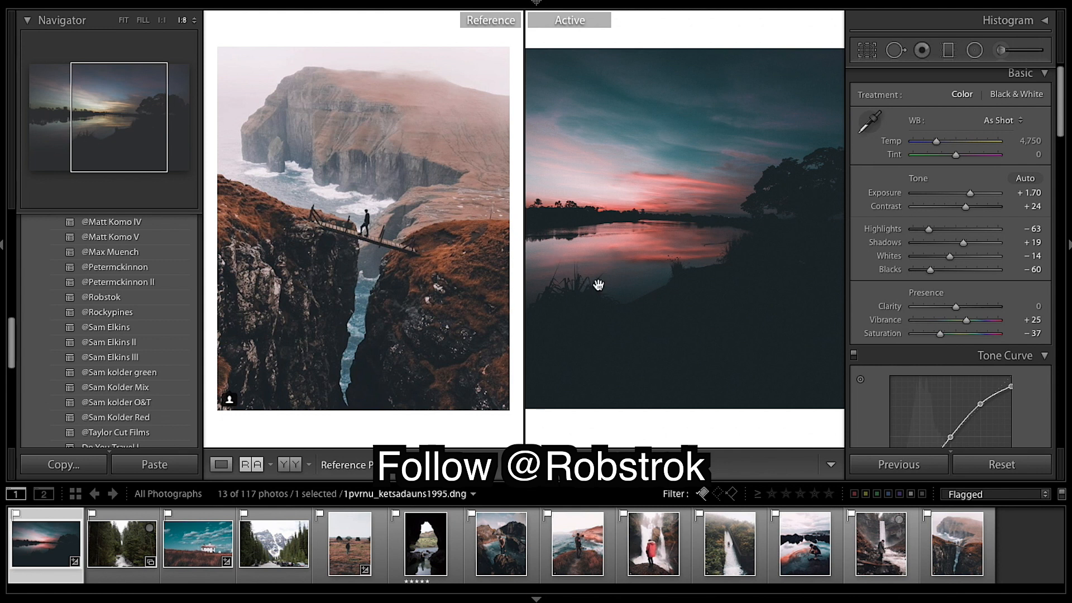
{"action": "left_click_drag", "start_coordinate": [881, 544], "coordinate": [287, 264]}
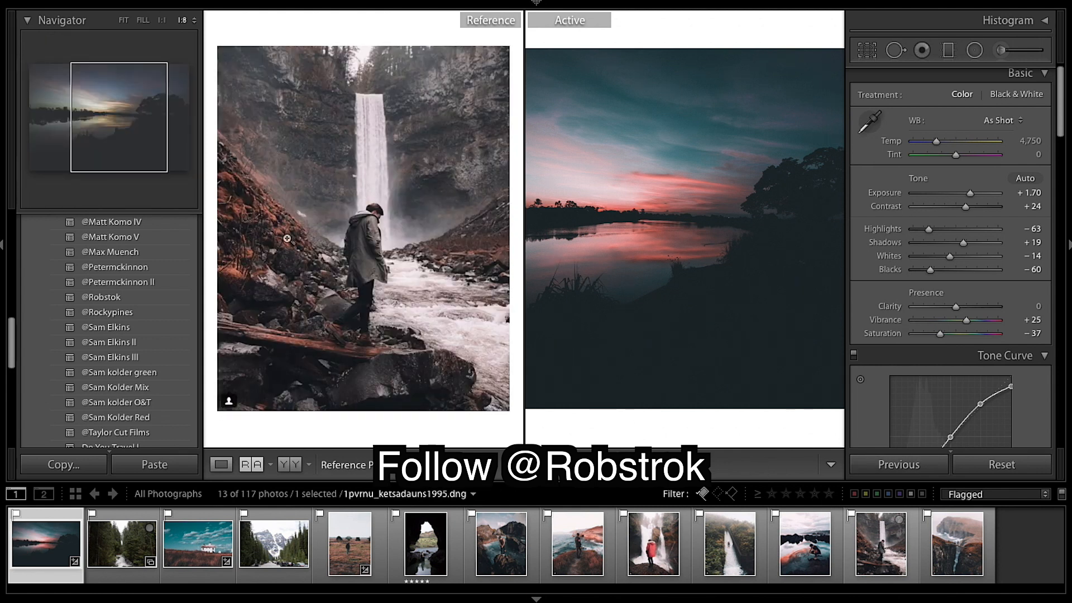
{"action": "left_click_drag", "start_coordinate": [961, 547], "coordinate": [362, 231]}
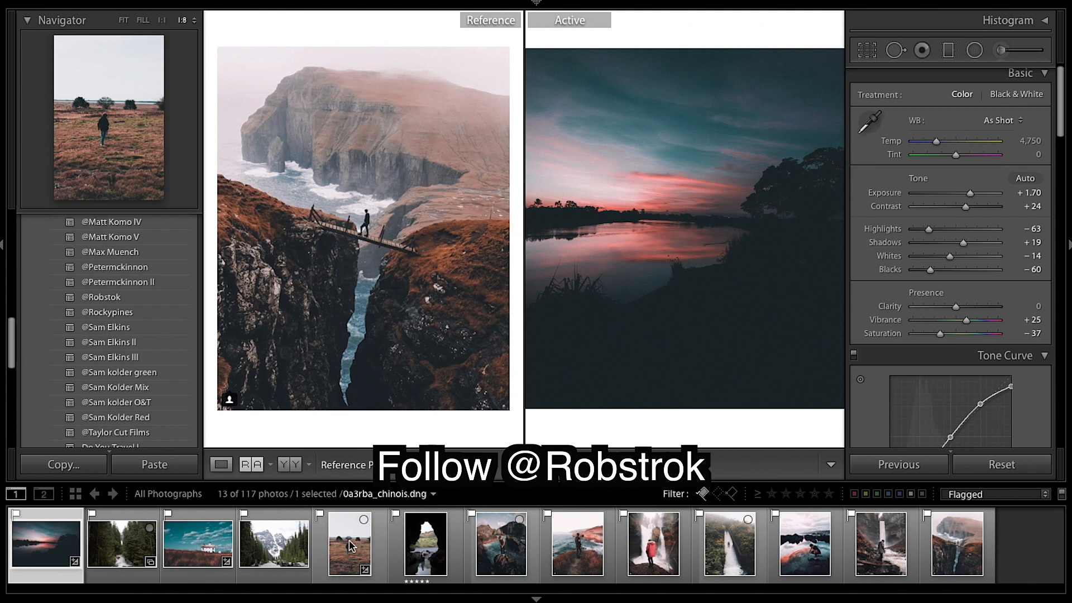
Open the photo of the person sitting in the cave and enlarge the grassy hillside beyond the opening.
{"action": "left_click", "coordinate": [425, 545]}
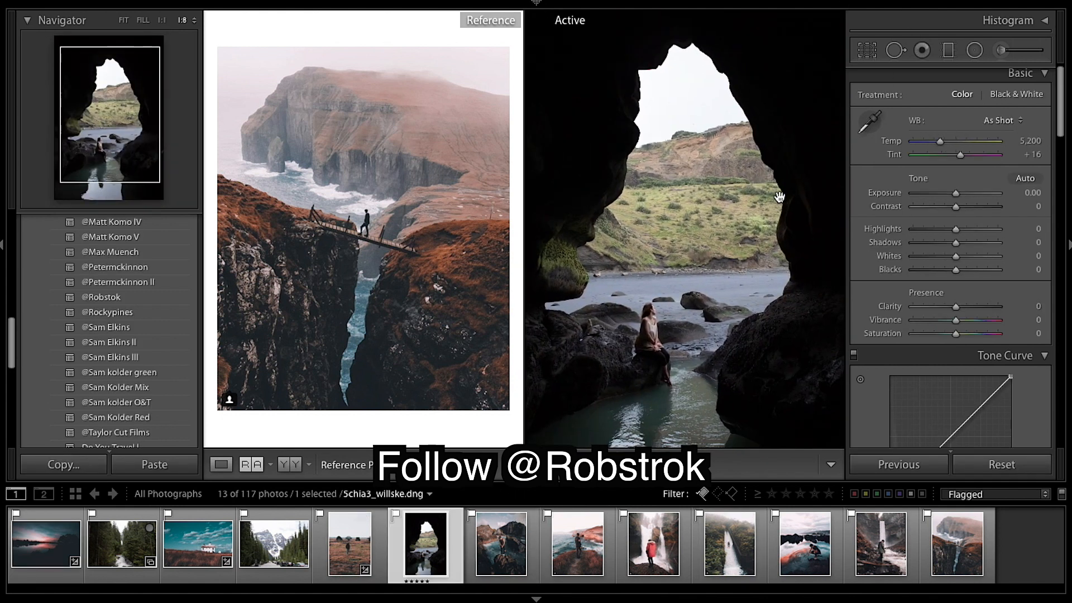
{"action": "key", "text": "super+minus"}
{"action": "key", "text": "super+minus"}
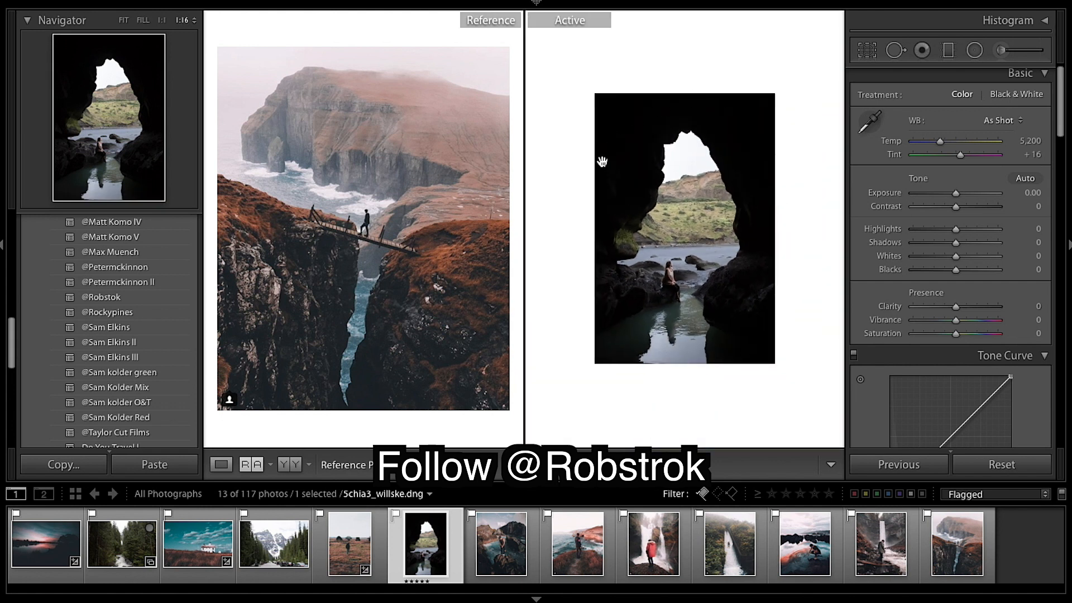
{"action": "left_click", "coordinate": [698, 211]}
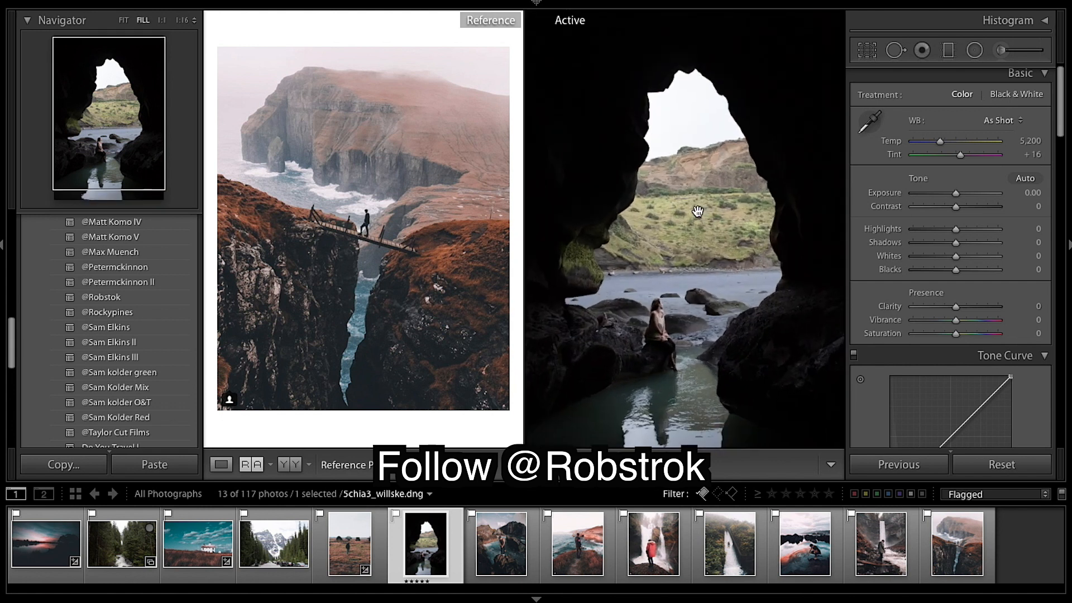
{"action": "left_click_drag", "start_coordinate": [696, 201], "coordinate": [694, 268]}
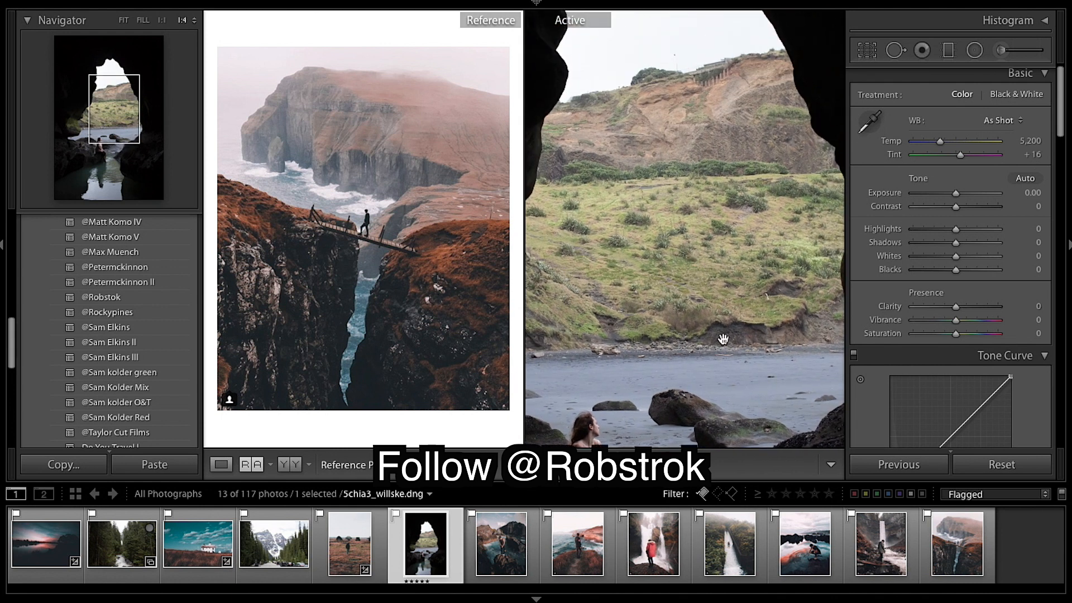
{"action": "scroll", "coordinate": [955, 272], "scroll_direction": "down", "scroll_amount": 2}
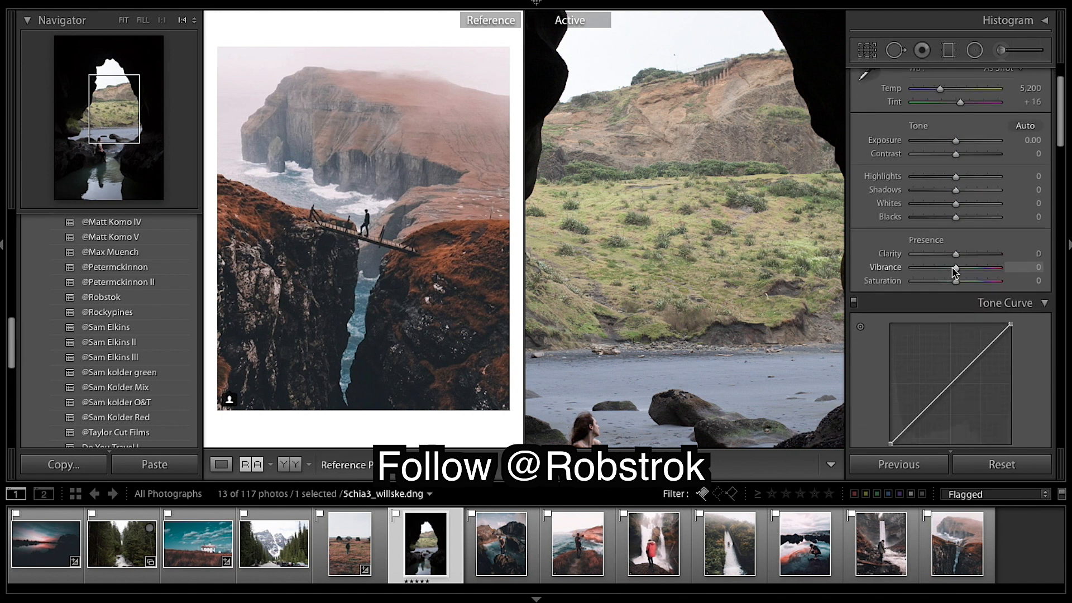
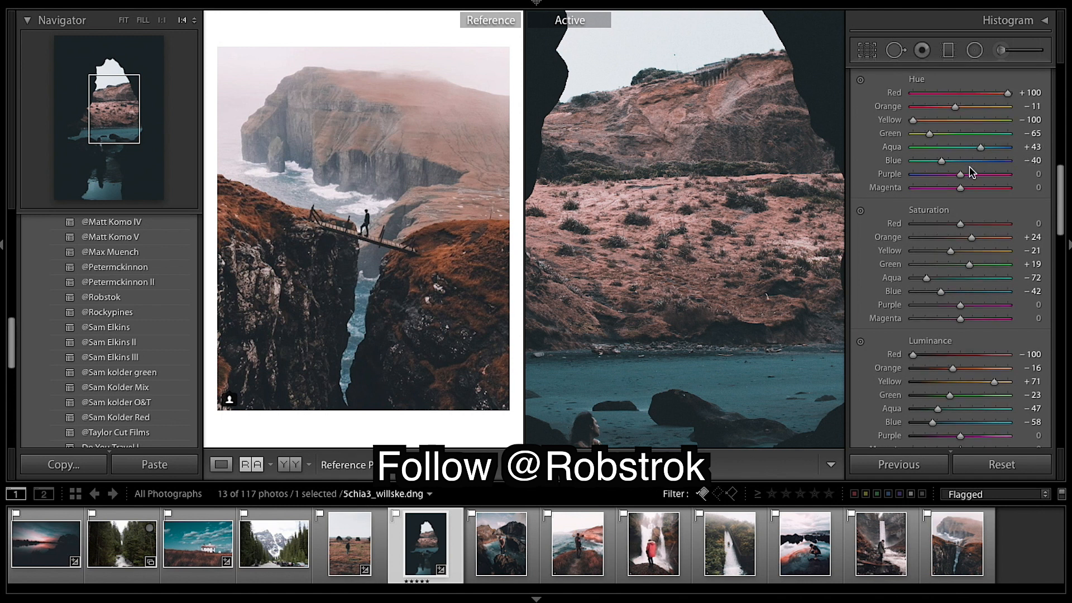
Set the cave photo's orange saturation to +88 and its yellow saturation to +52.
{"action": "scroll", "coordinate": [971, 170], "scroll_direction": "down", "scroll_amount": 5}
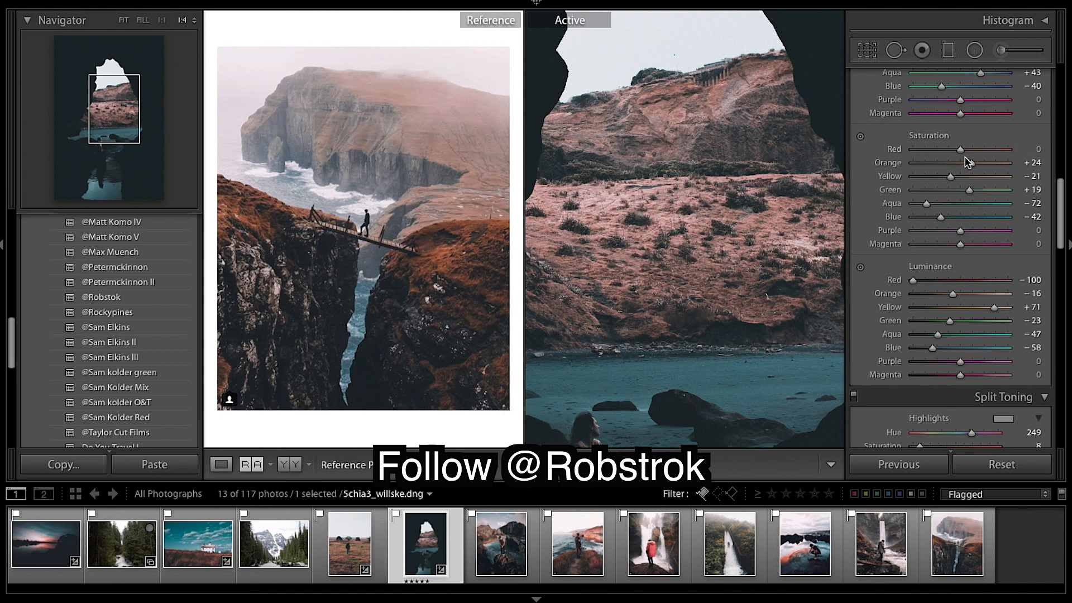
{"action": "left_click_drag", "start_coordinate": [973, 165], "coordinate": [1002, 172]}
{"action": "left_click_drag", "start_coordinate": [950, 178], "coordinate": [985, 183]}
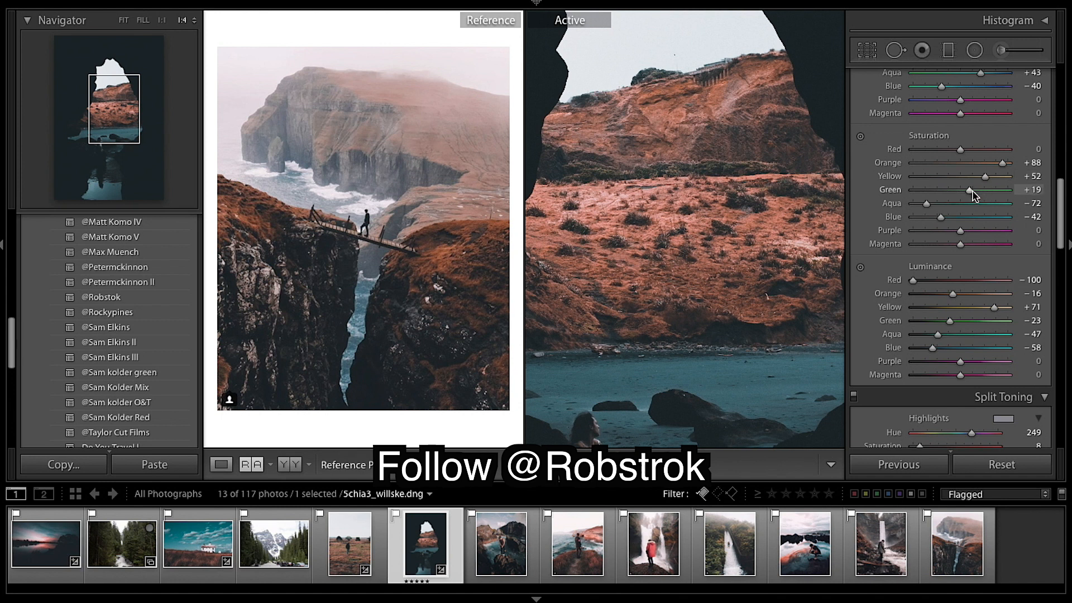
Try a lower green saturation on the cave photo and set it back to +19.
{"action": "left_click_drag", "start_coordinate": [972, 190], "coordinate": [947, 193]}
{"action": "left_click_drag", "start_coordinate": [947, 197], "coordinate": [975, 203]}
{"action": "scroll", "coordinate": [975, 207], "scroll_direction": "down", "scroll_amount": 1}
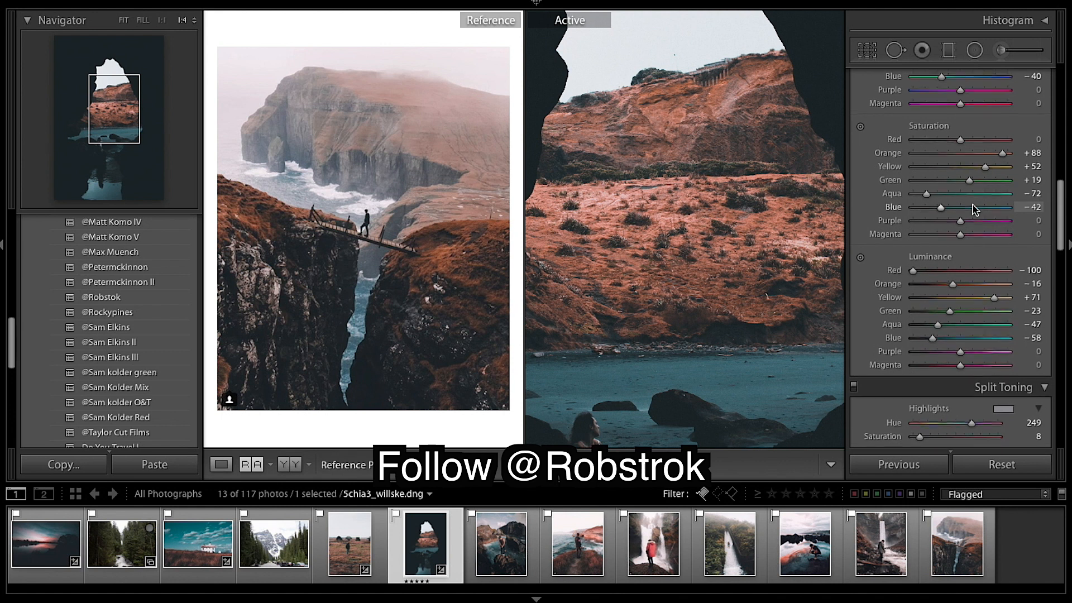
{"action": "scroll", "coordinate": [975, 209], "scroll_direction": "down", "scroll_amount": 8}
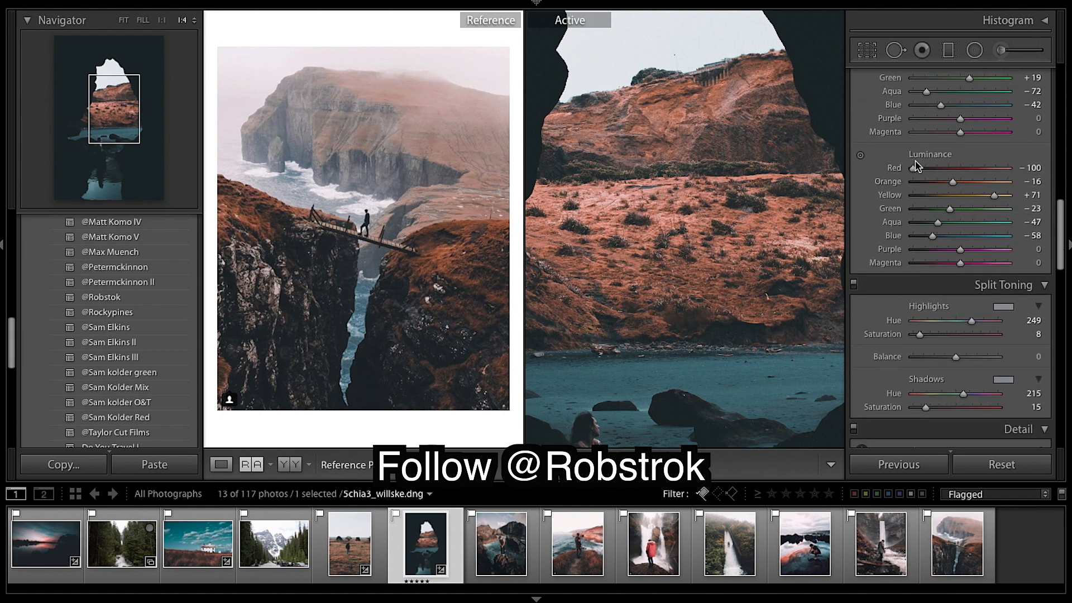
Lower the cave photo's orange luminance to −88 and its yellow luminance to +12.
{"action": "left_click_drag", "start_coordinate": [953, 181], "coordinate": [918, 191]}
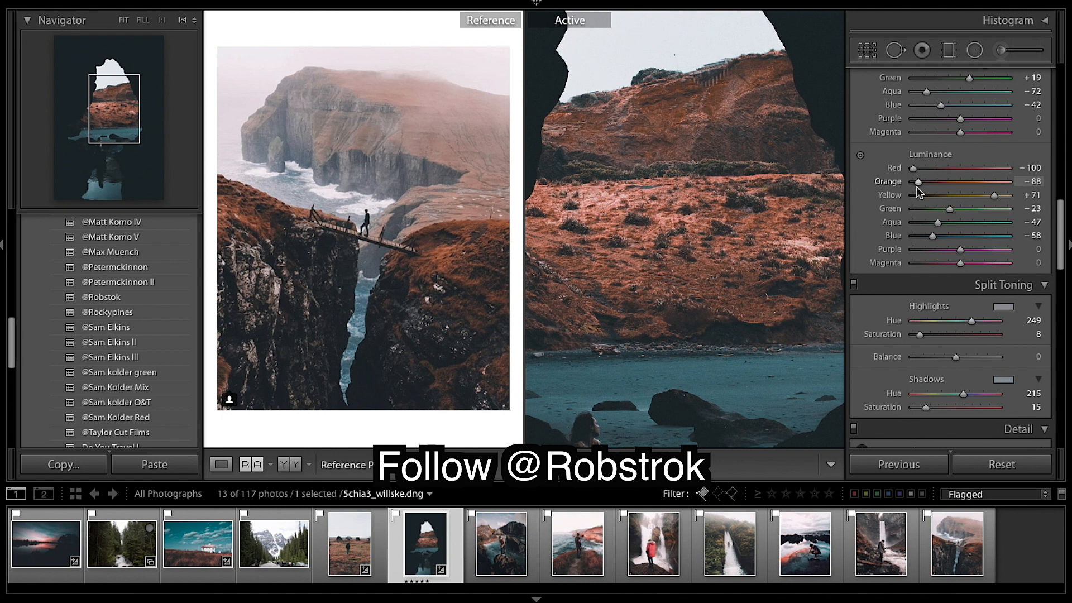
{"action": "scroll", "coordinate": [951, 198], "scroll_direction": "down", "scroll_amount": 1}
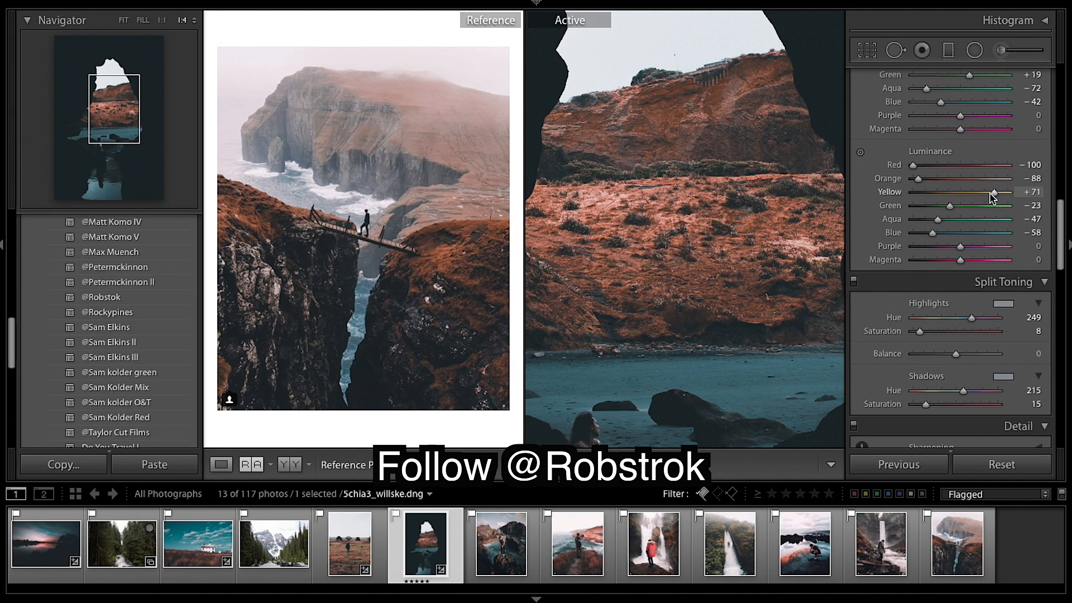
{"action": "left_click_drag", "start_coordinate": [993, 193], "coordinate": [971, 201]}
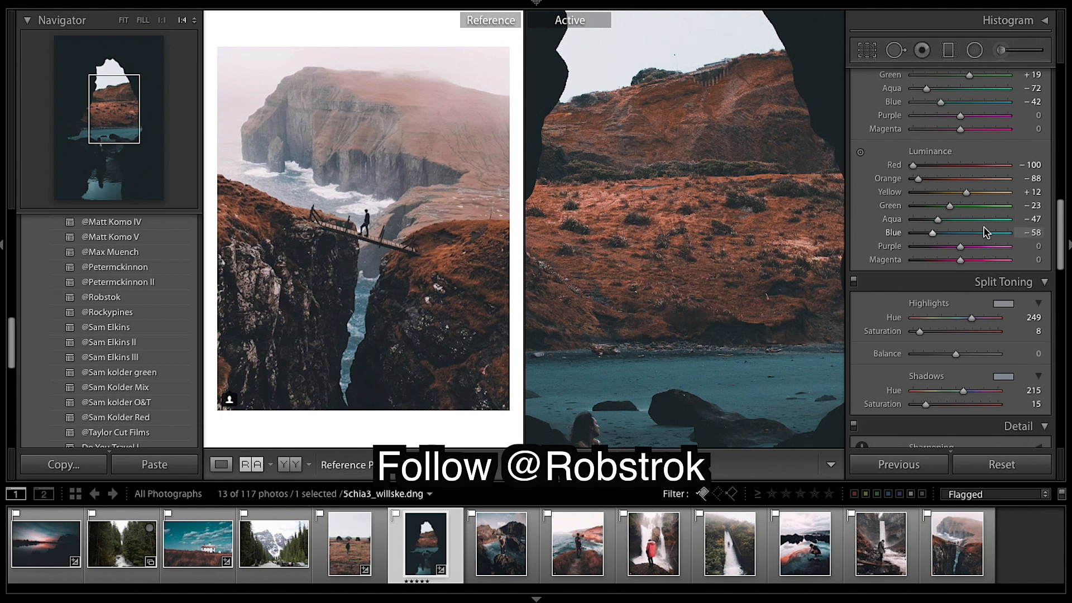
Set the cave photo's exposure to −1.90 and check the hillside against the whole image.
{"action": "scroll", "coordinate": [971, 229], "scroll_direction": "down", "scroll_amount": 5}
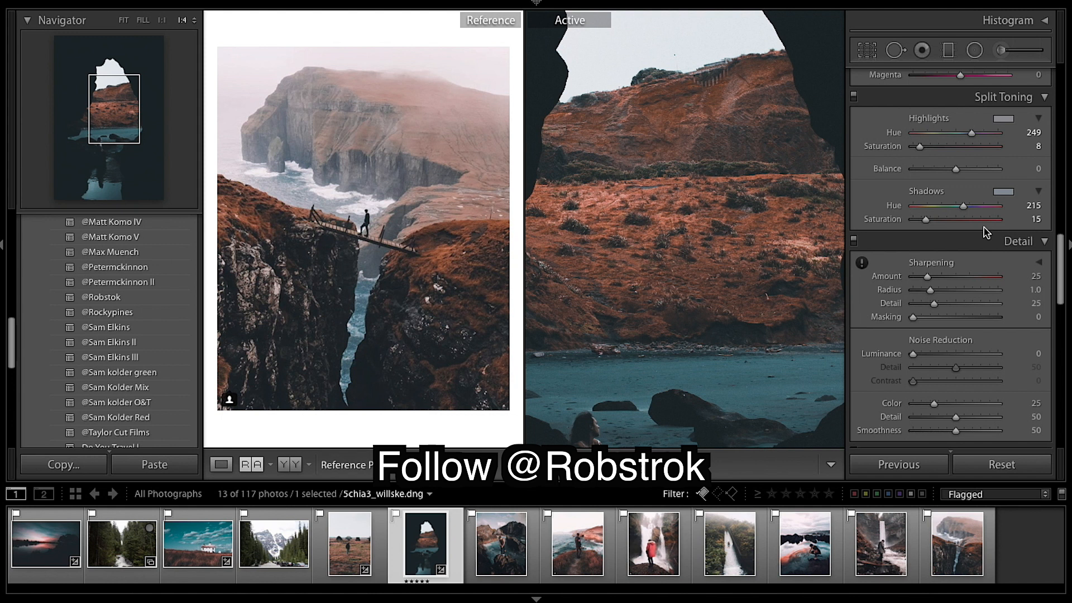
{"action": "scroll", "coordinate": [945, 189], "scroll_direction": "down", "scroll_amount": 6}
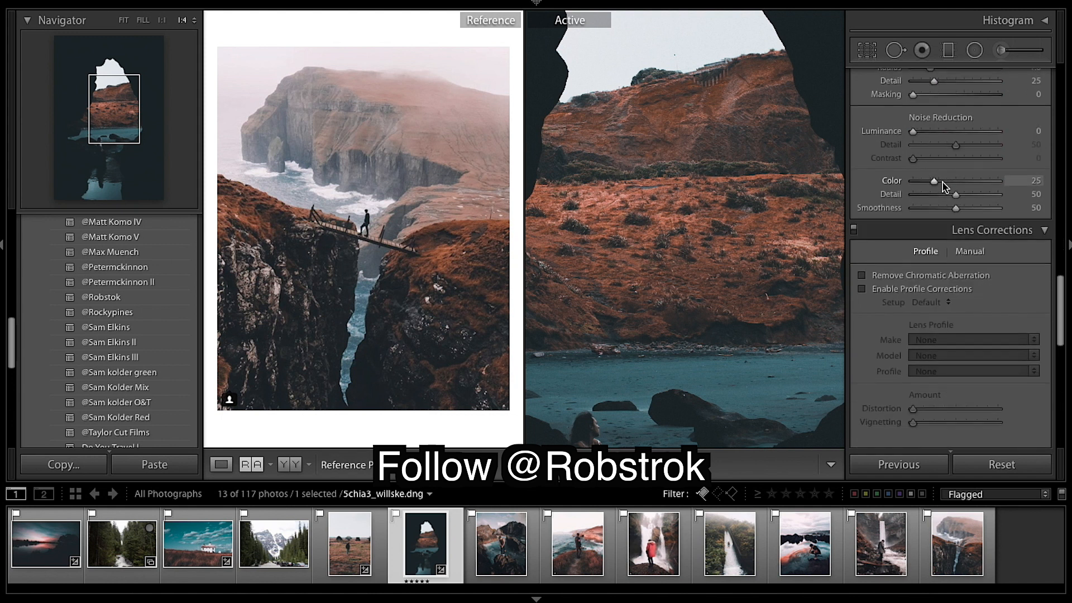
{"action": "scroll", "coordinate": [944, 188], "scroll_direction": "down", "scroll_amount": 10}
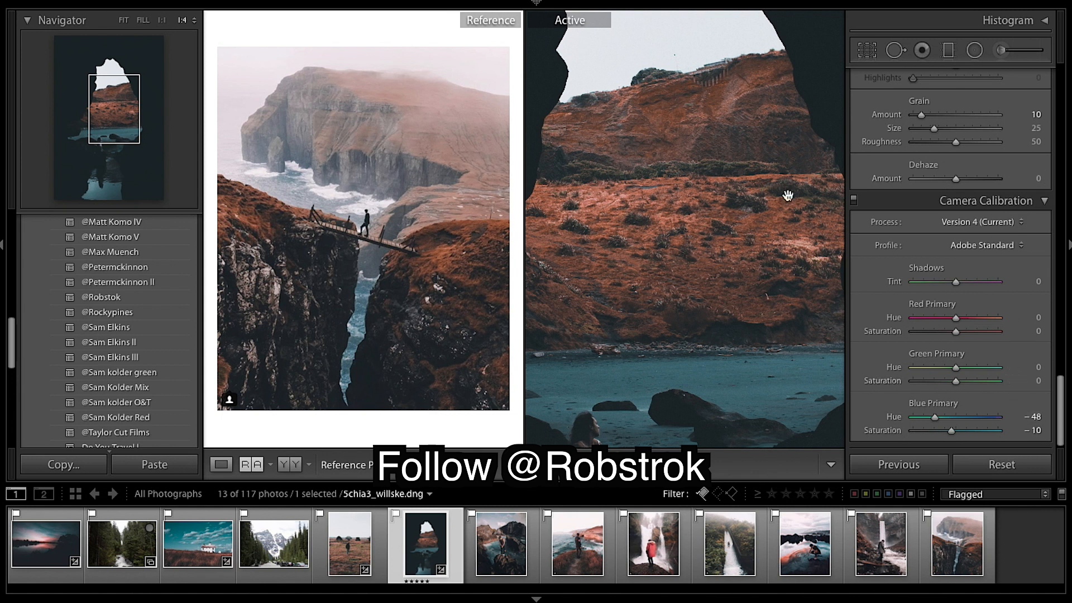
{"action": "scroll", "coordinate": [994, 177], "scroll_direction": "up", "scroll_amount": 15}
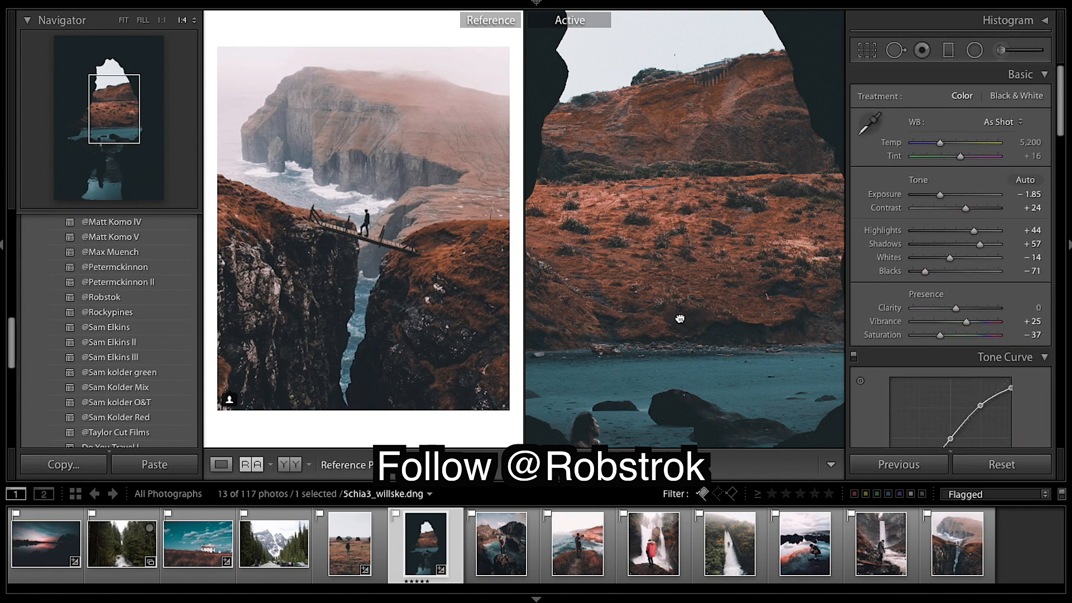
{"action": "left_click", "coordinate": [680, 319]}
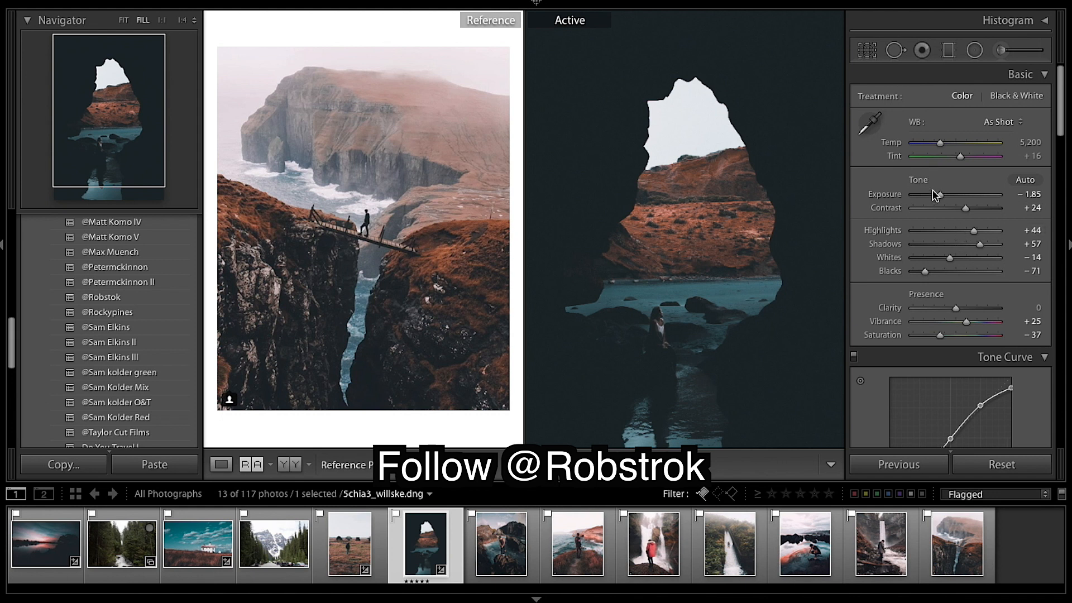
{"action": "left_click_drag", "start_coordinate": [939, 194], "coordinate": [940, 199]}
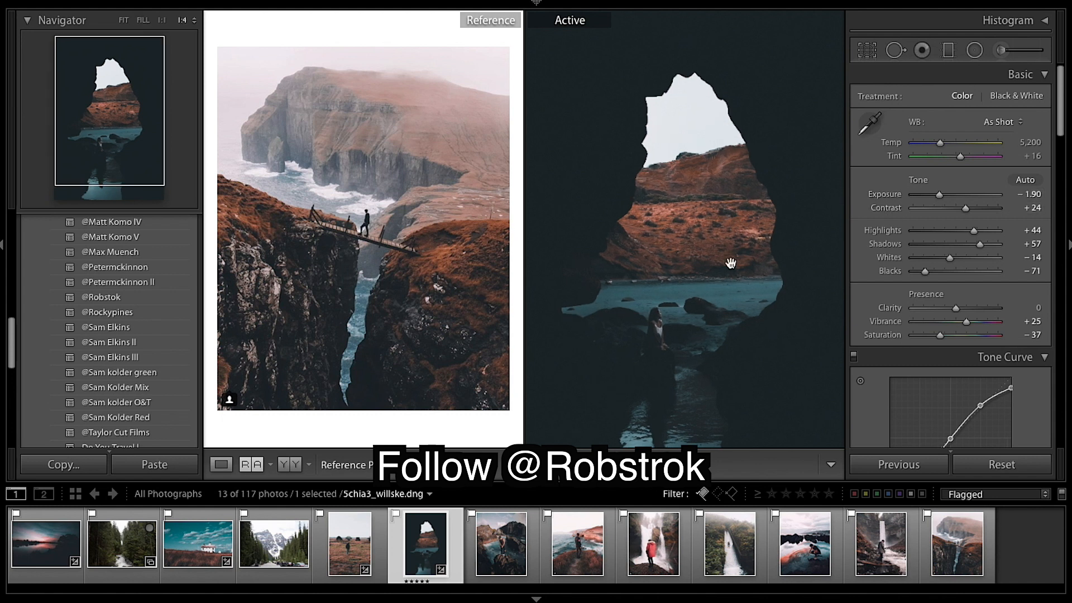
{"action": "left_click", "coordinate": [730, 263]}
{"action": "left_click", "coordinate": [731, 264]}
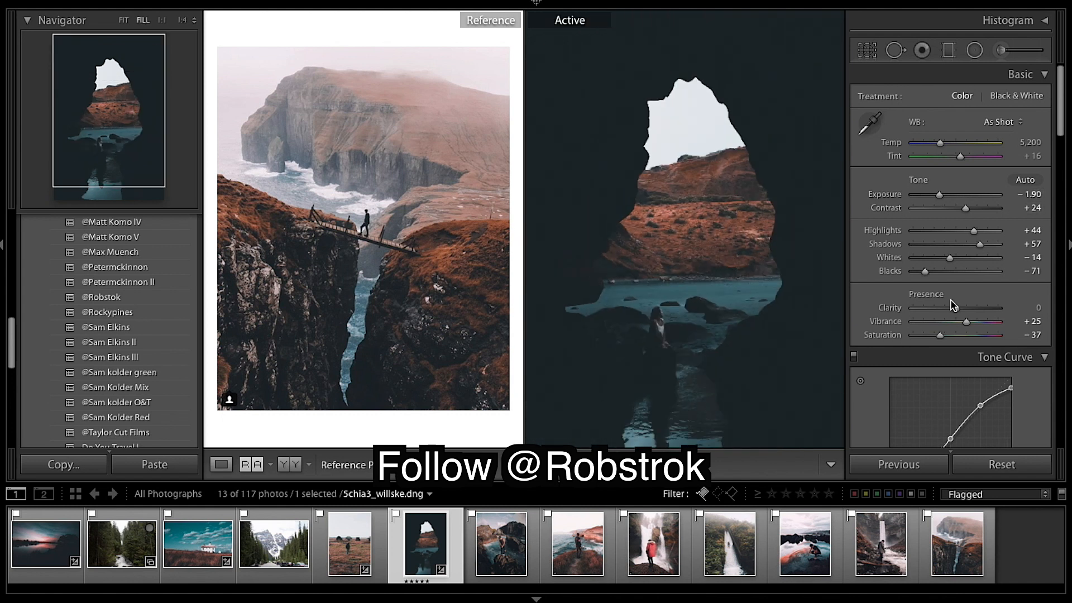
Try deepening the cave photo's blacks to −93 and on to −100, checking the hillside up close.
{"action": "left_click_drag", "start_coordinate": [927, 274], "coordinate": [922, 278]}
{"action": "left_click_drag", "start_coordinate": [919, 273], "coordinate": [916, 273]}
{"action": "left_click", "coordinate": [723, 228]}
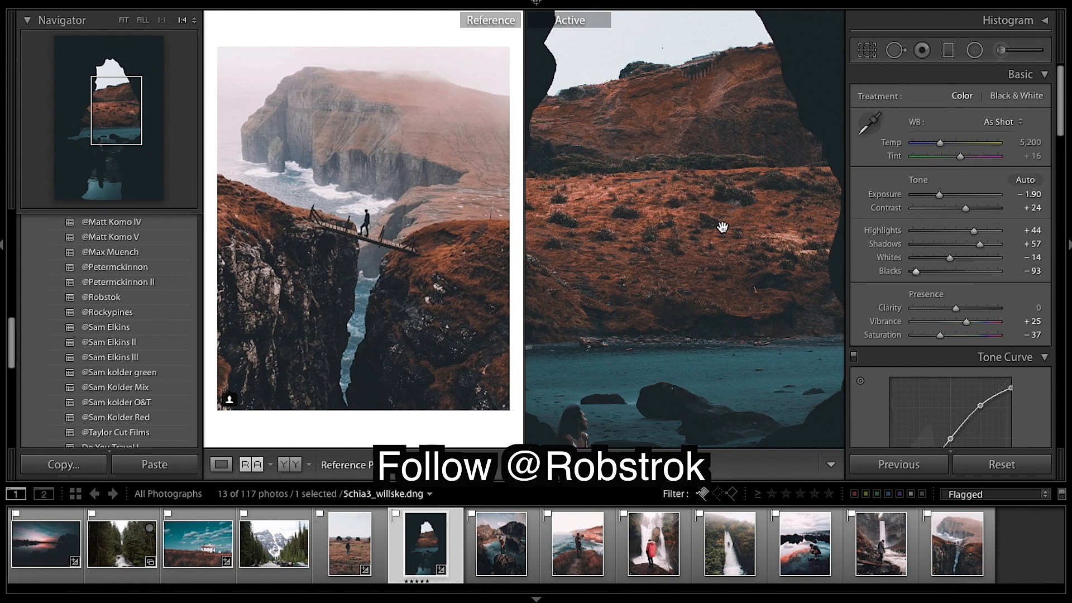
{"action": "left_click", "coordinate": [722, 228]}
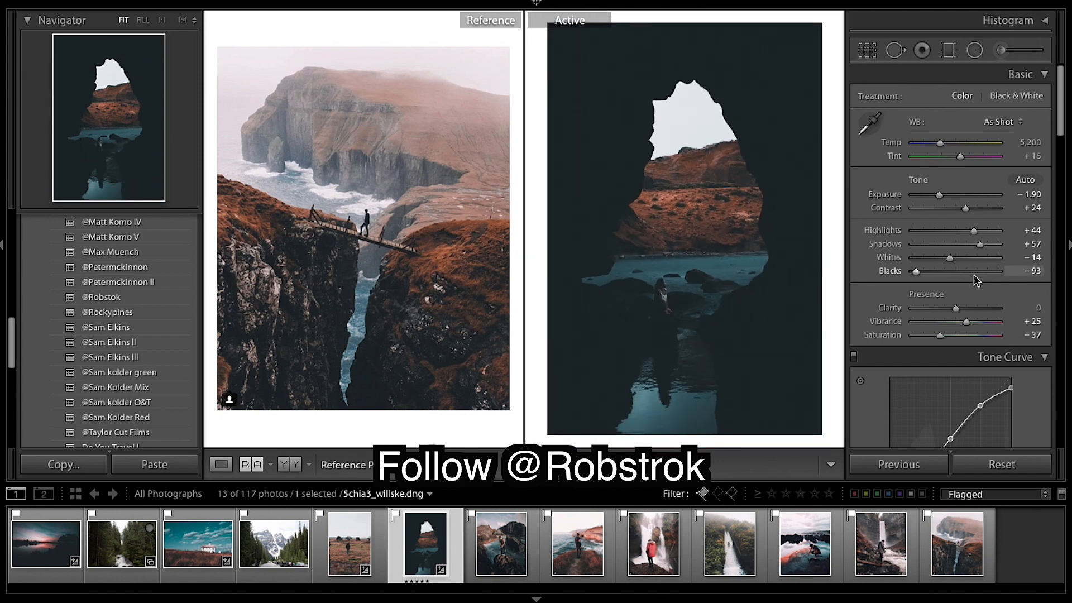
{"action": "left_click_drag", "start_coordinate": [916, 273], "coordinate": [911, 273]}
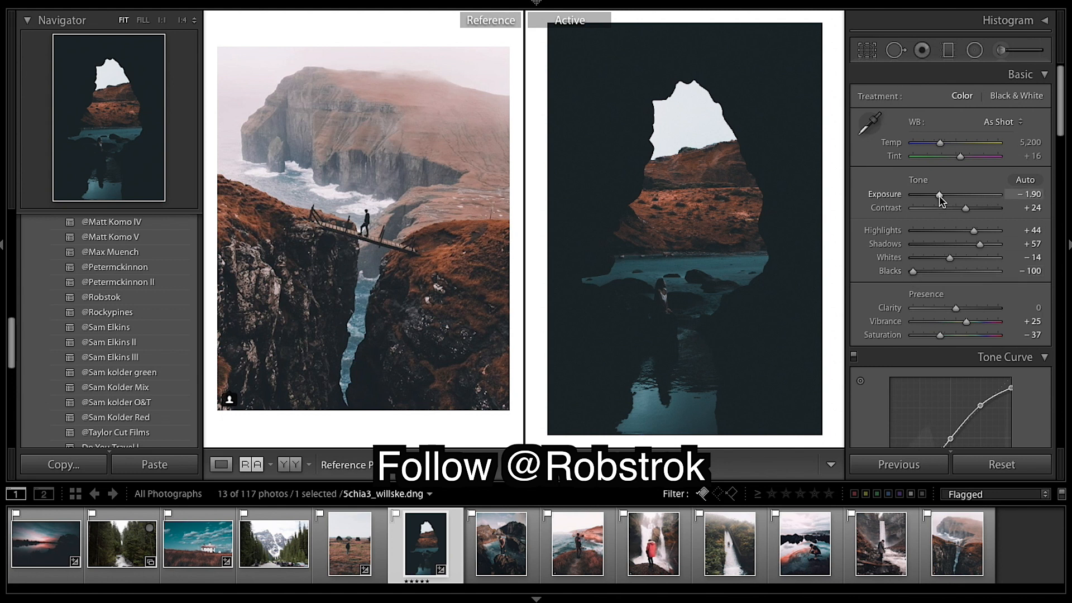
Lower the cave photo's exposure to −1.95 and bring its blacks back to −71.
{"action": "left_click_drag", "start_coordinate": [940, 196], "coordinate": [939, 195]}
{"action": "left_click", "coordinate": [707, 268]}
{"action": "left_click_drag", "start_coordinate": [694, 256], "coordinate": [727, 272]}
{"action": "left_click", "coordinate": [765, 275]}
{"action": "left_click", "coordinate": [674, 199]}
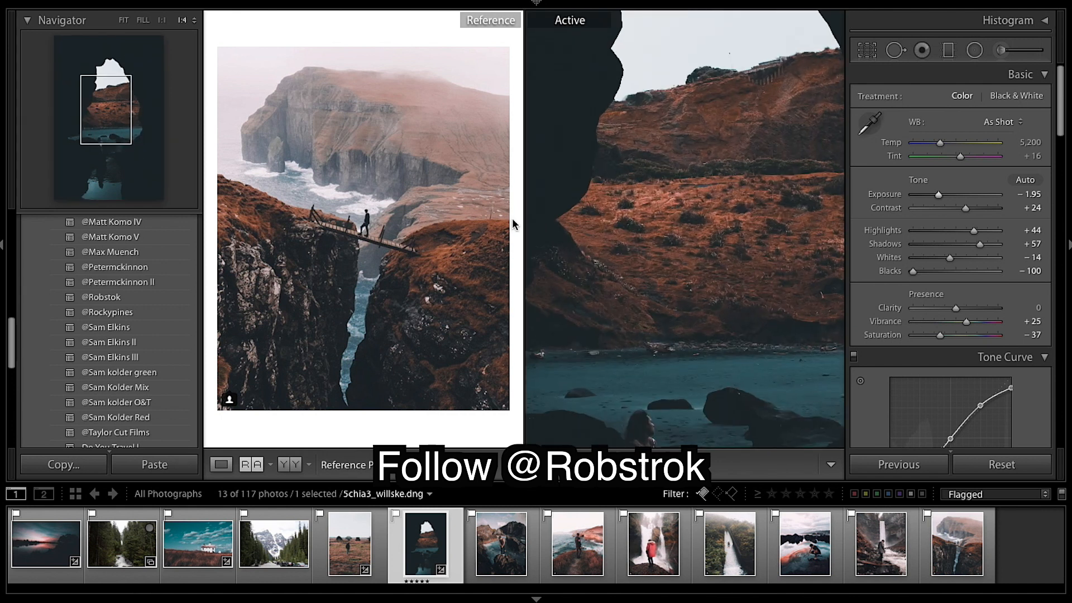
{"action": "left_click", "coordinate": [769, 234]}
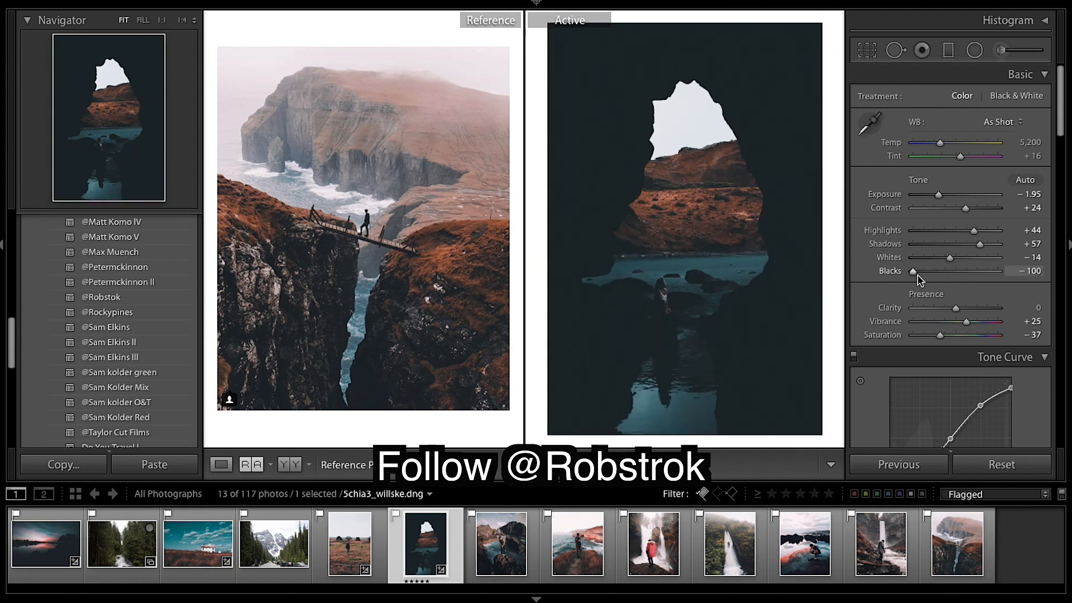
{"action": "left_click_drag", "start_coordinate": [918, 276], "coordinate": [926, 274]}
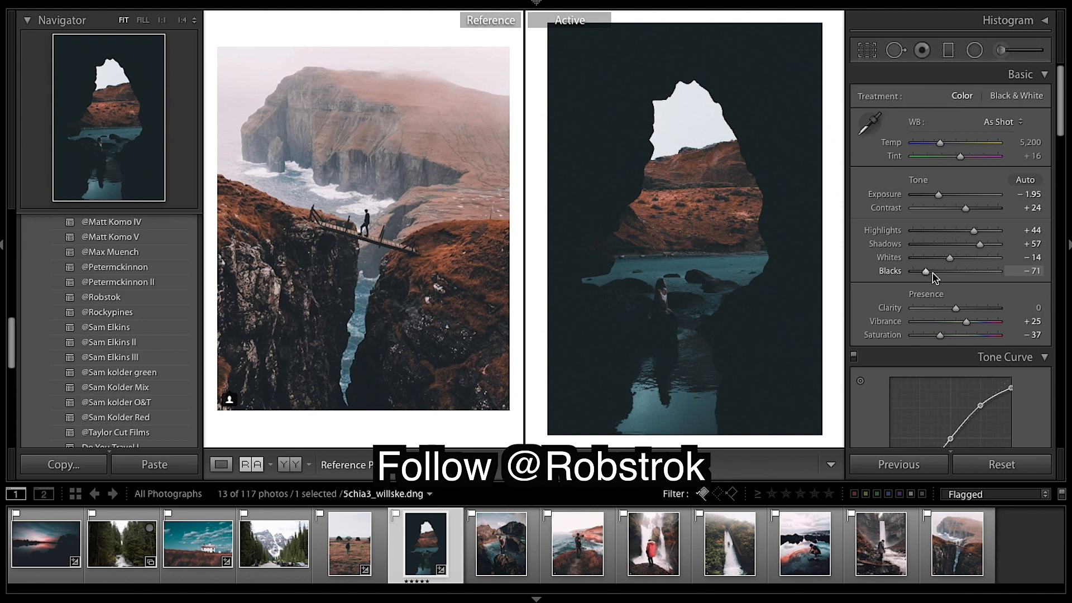
{"action": "left_click_drag", "start_coordinate": [919, 274], "coordinate": [924, 277]}
Compare the cave photo's unedited original with the edited version.
{"action": "scroll", "coordinate": [184, 275], "scroll_direction": "up", "scroll_amount": 10}
{"action": "scroll", "coordinate": [185, 275], "scroll_direction": "up", "scroll_amount": 2}
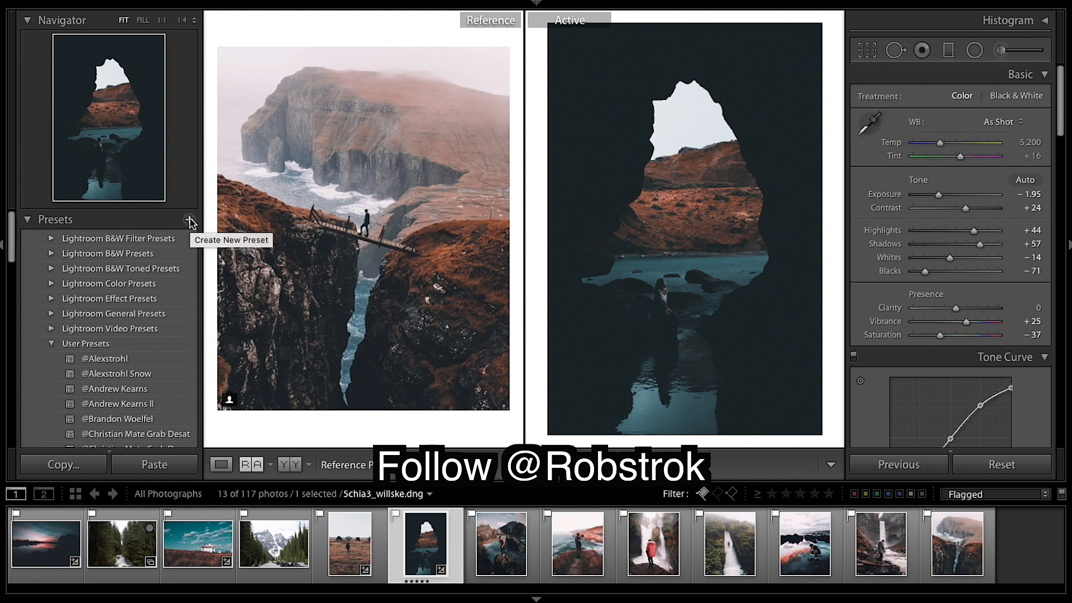
{"action": "key", "text": "backslash"}
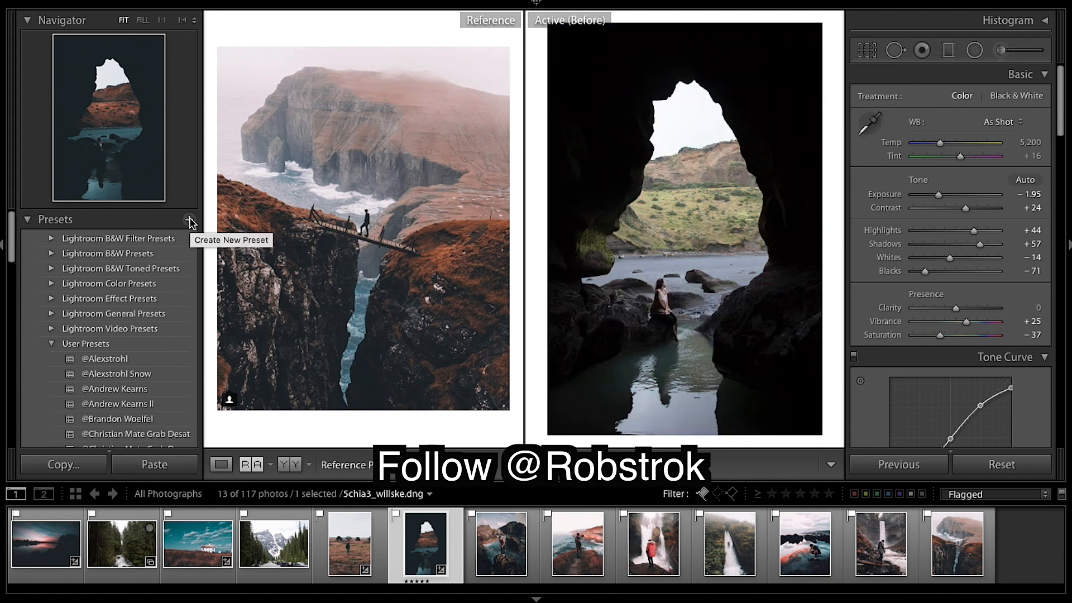
{"action": "key", "text": "backslash"}
{"action": "key", "text": "backslash"}
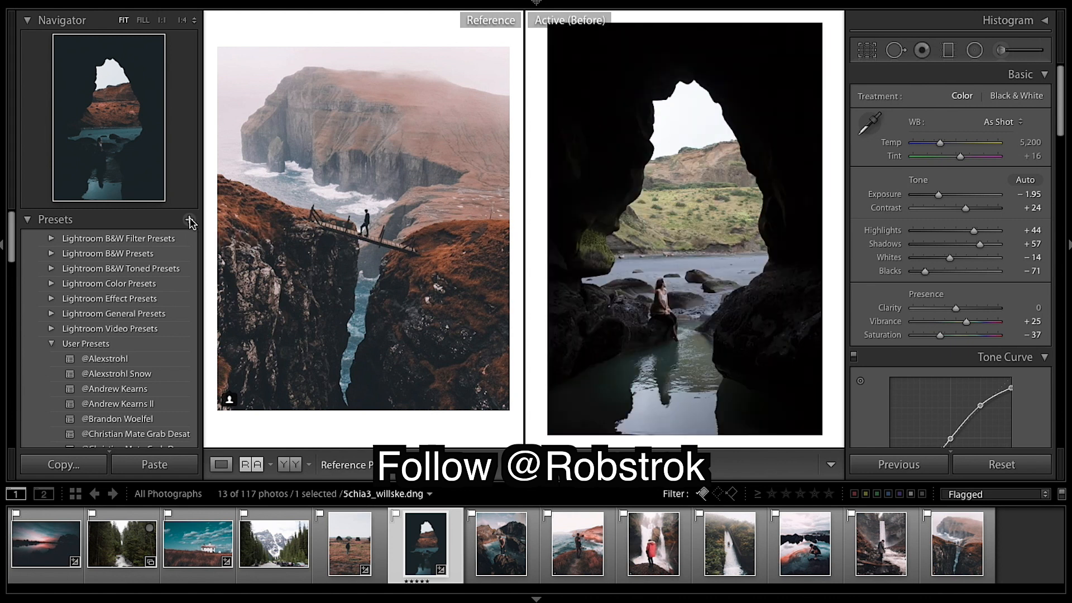
{"action": "key", "text": "backslash"}
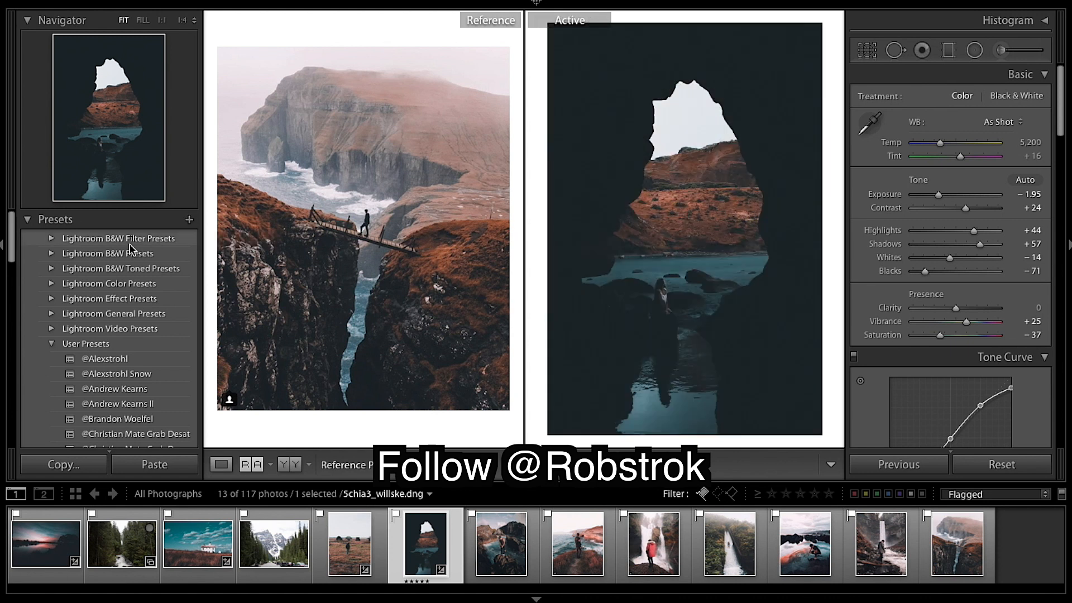
{"action": "left_click", "coordinate": [190, 218]}
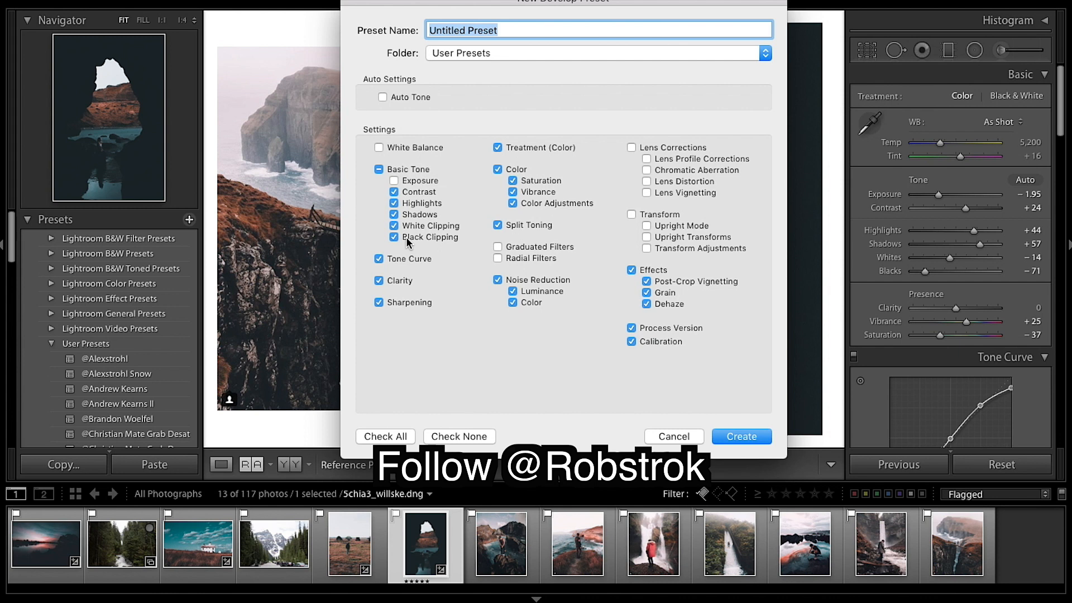
{"action": "key", "text": "BackSpace"}
{"action": "type", "text": "@Robst"}
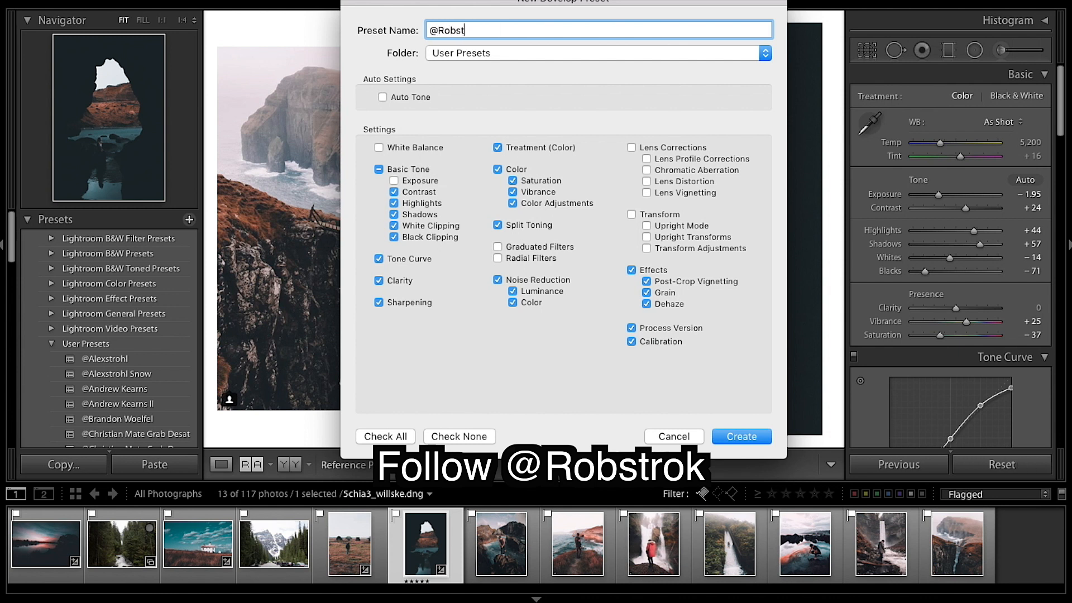
{"action": "type", "text": "ork II"}
{"action": "left_click", "coordinate": [741, 437]}
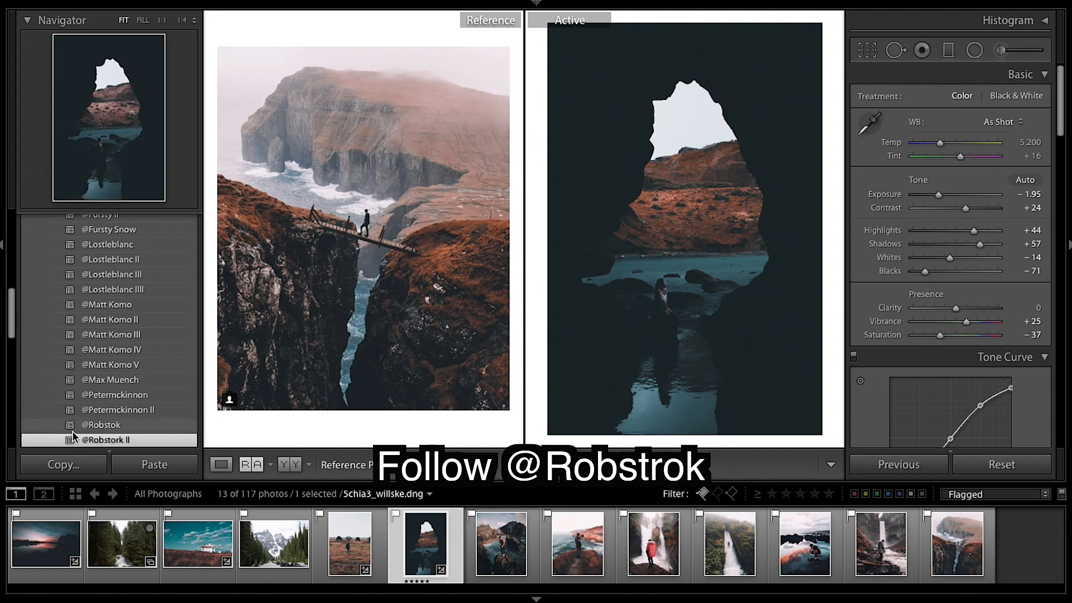
{"action": "scroll", "coordinate": [101, 391], "scroll_direction": "down", "scroll_amount": 5}
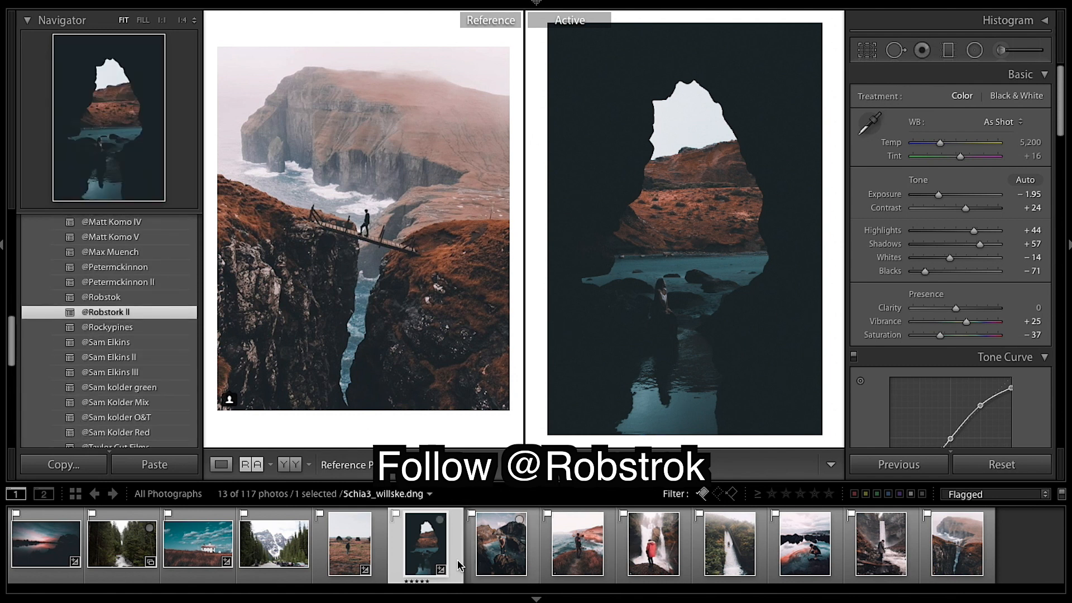
Make the photo of the person sliding down the waterfall chute the reference and open the dark forest stream photo for editing.
{"action": "left_click_drag", "start_coordinate": [729, 553], "coordinate": [404, 252]}
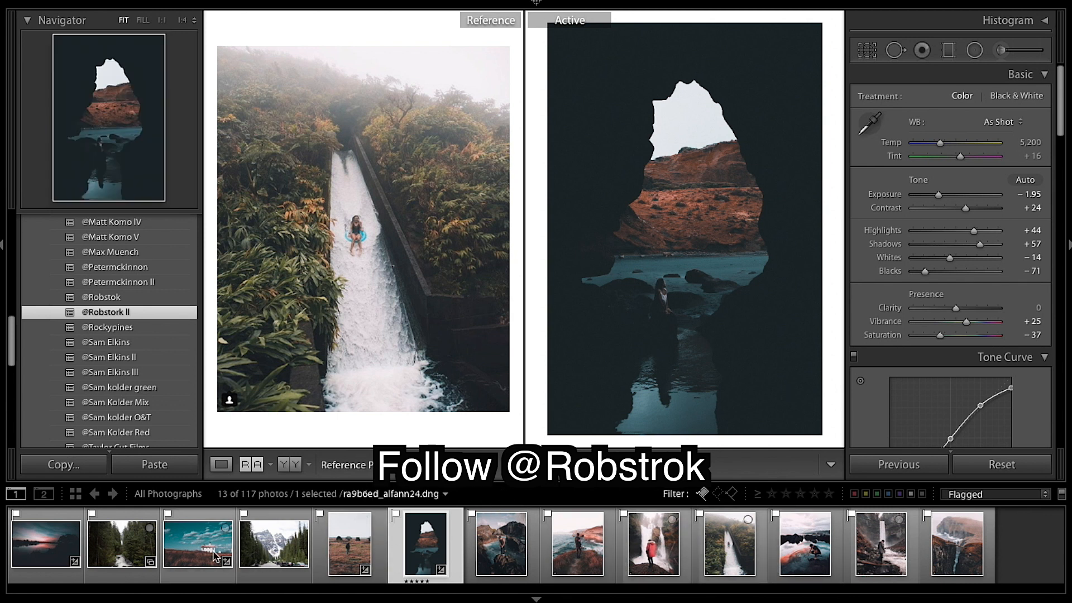
{"action": "left_click", "coordinate": [121, 543]}
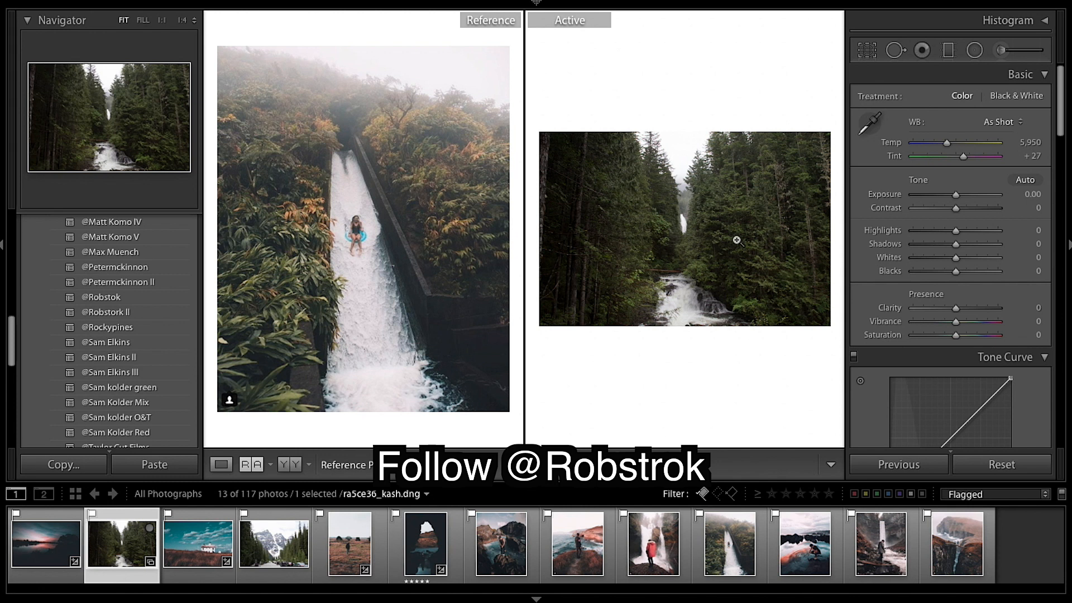
{"action": "scroll", "coordinate": [139, 366], "scroll_direction": "down", "scroll_amount": 2}
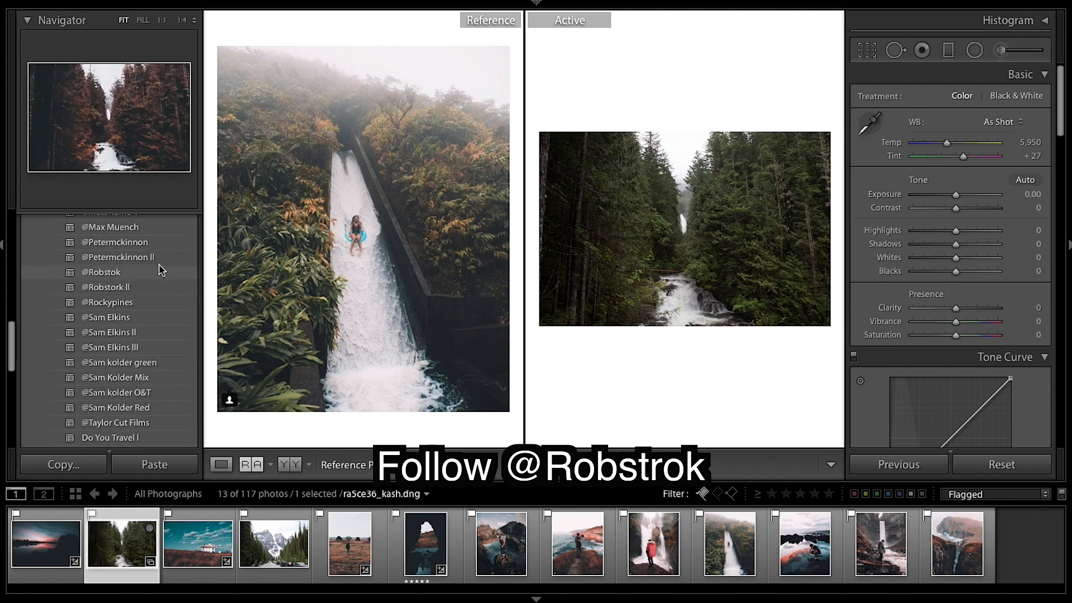
{"action": "left_click", "coordinate": [119, 274]}
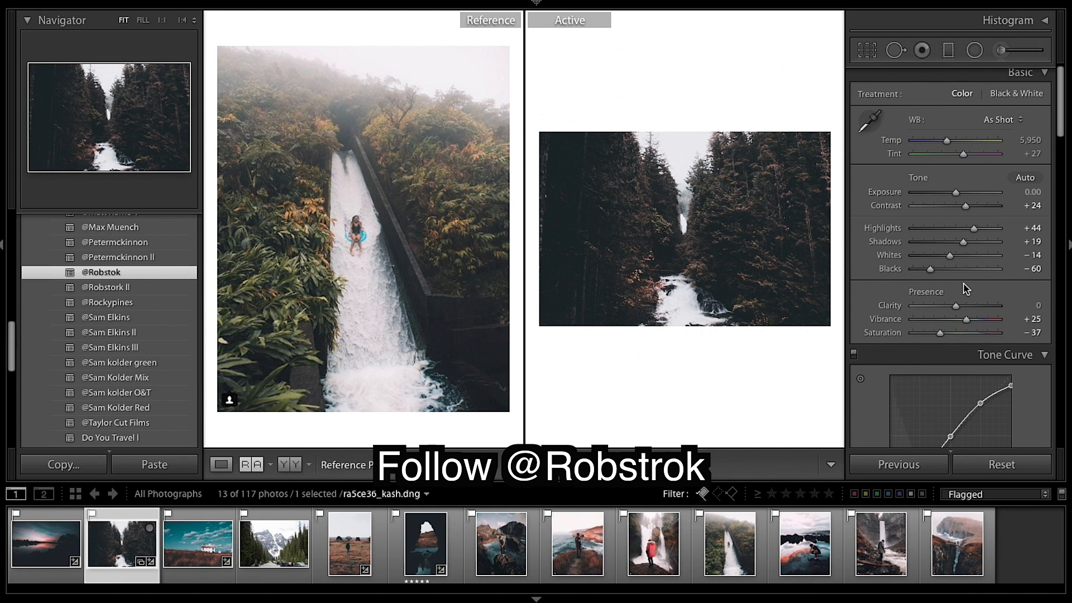
{"action": "left_click", "coordinate": [194, 289]}
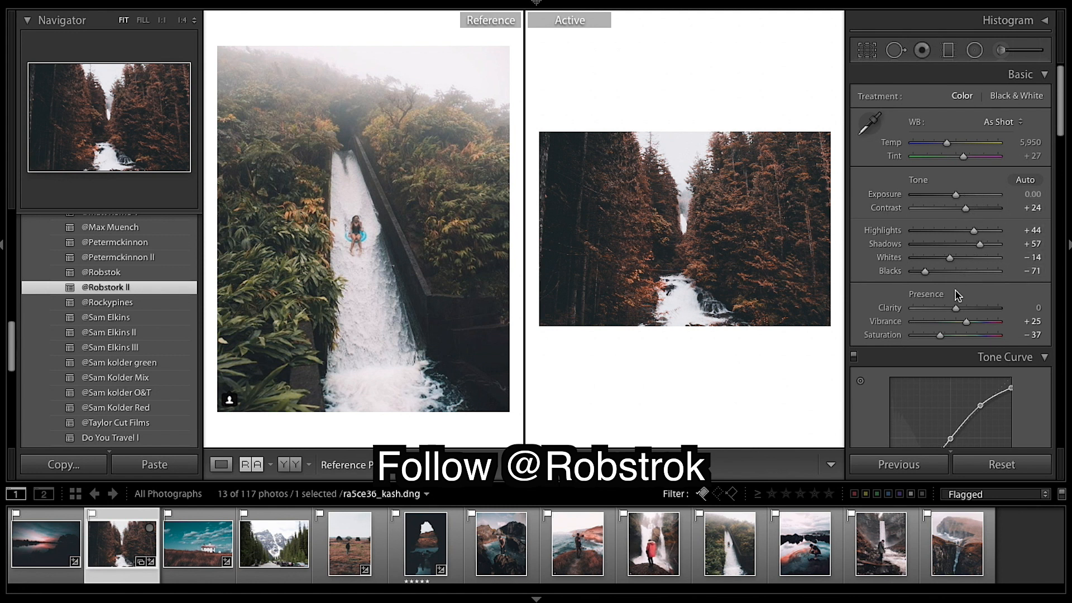
Set the forest photo's overall saturation to −30 and its red hue to +39.
{"action": "scroll", "coordinate": [962, 321], "scroll_direction": "down", "scroll_amount": 1}
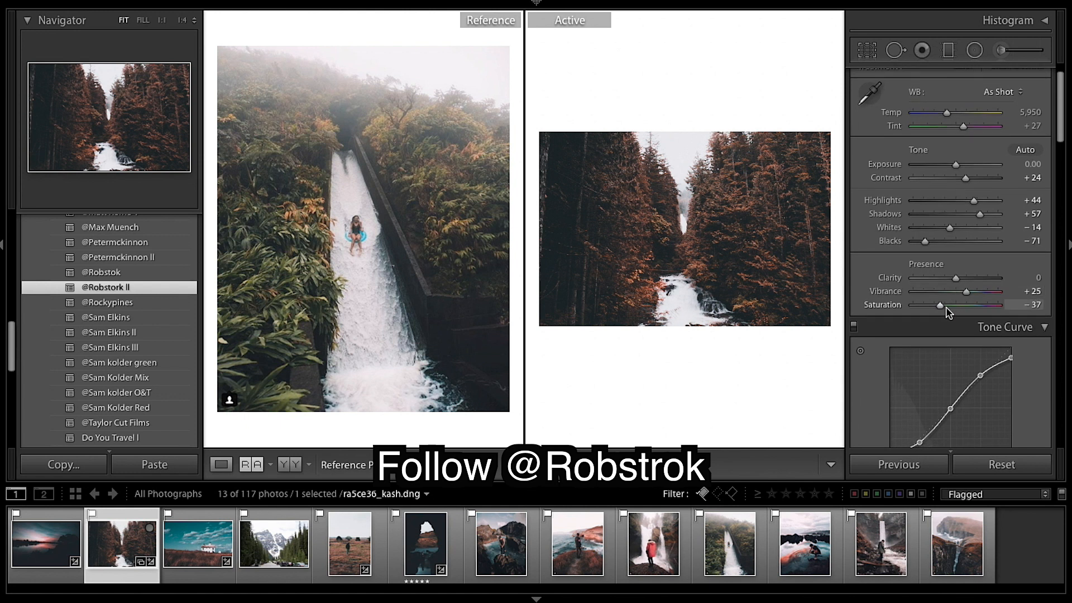
{"action": "left_click_drag", "start_coordinate": [942, 308], "coordinate": [945, 308]}
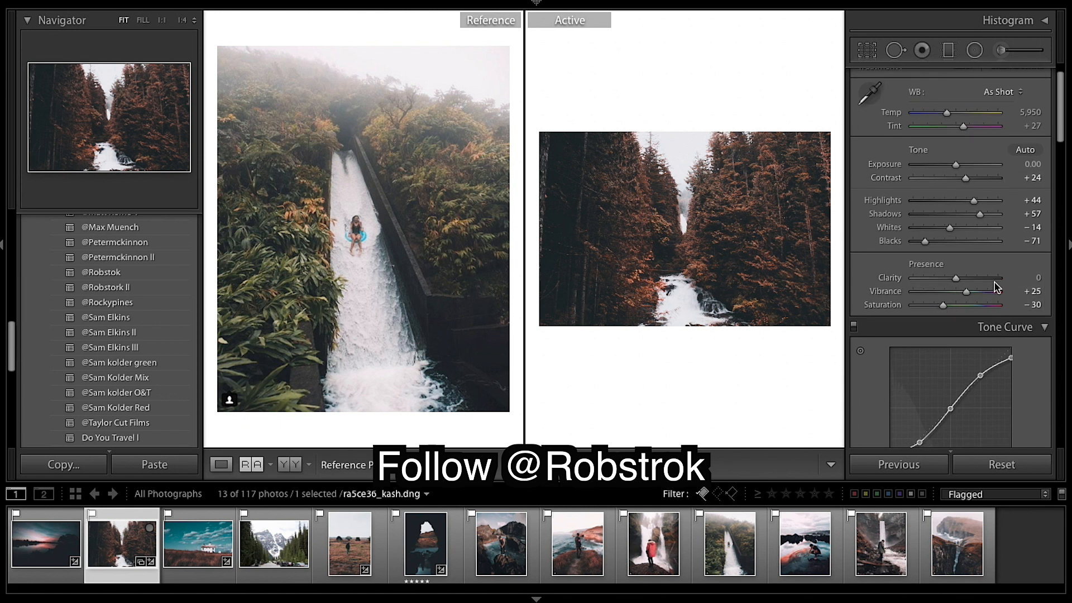
{"action": "scroll", "coordinate": [988, 280], "scroll_direction": "down", "scroll_amount": 3}
{"action": "scroll", "coordinate": [995, 283], "scroll_direction": "down", "scroll_amount": 6}
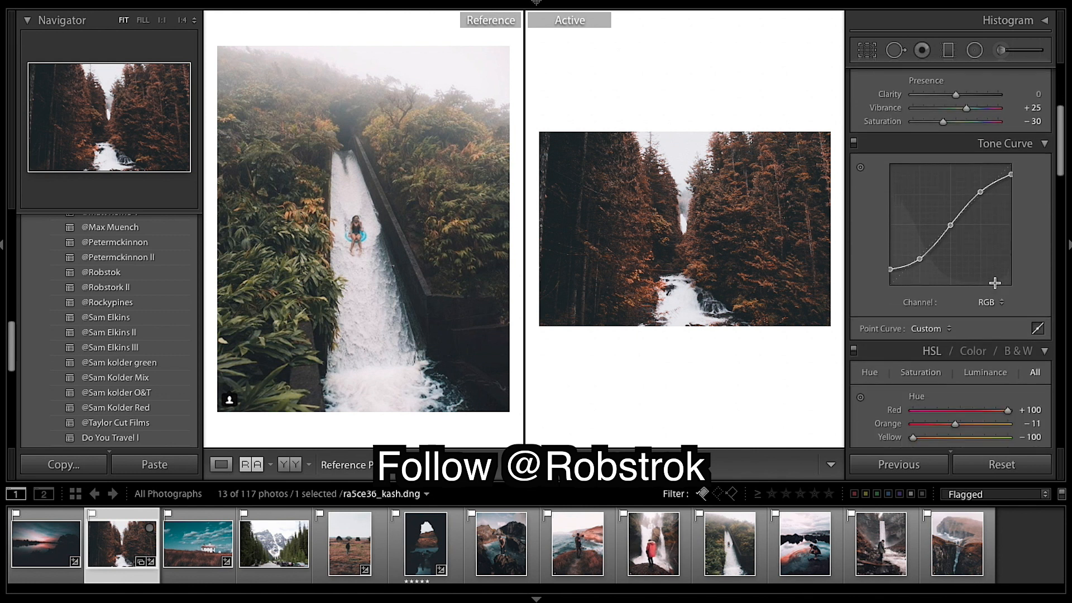
{"action": "scroll", "coordinate": [997, 287], "scroll_direction": "down", "scroll_amount": 6}
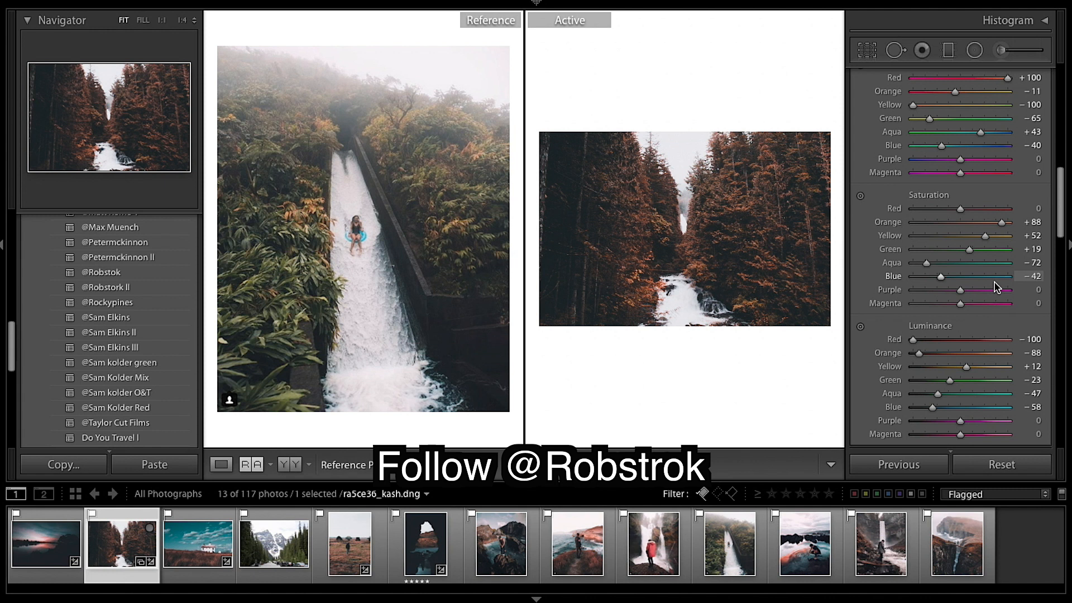
{"action": "scroll", "coordinate": [994, 264], "scroll_direction": "up", "scroll_amount": 2}
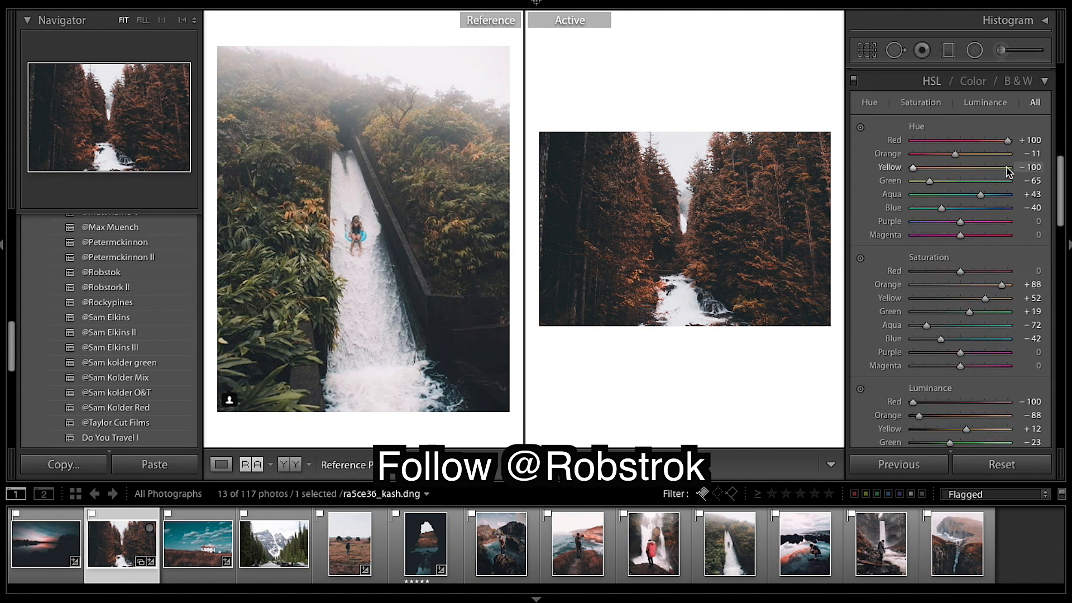
{"action": "left_click_drag", "start_coordinate": [1006, 143], "coordinate": [977, 147]}
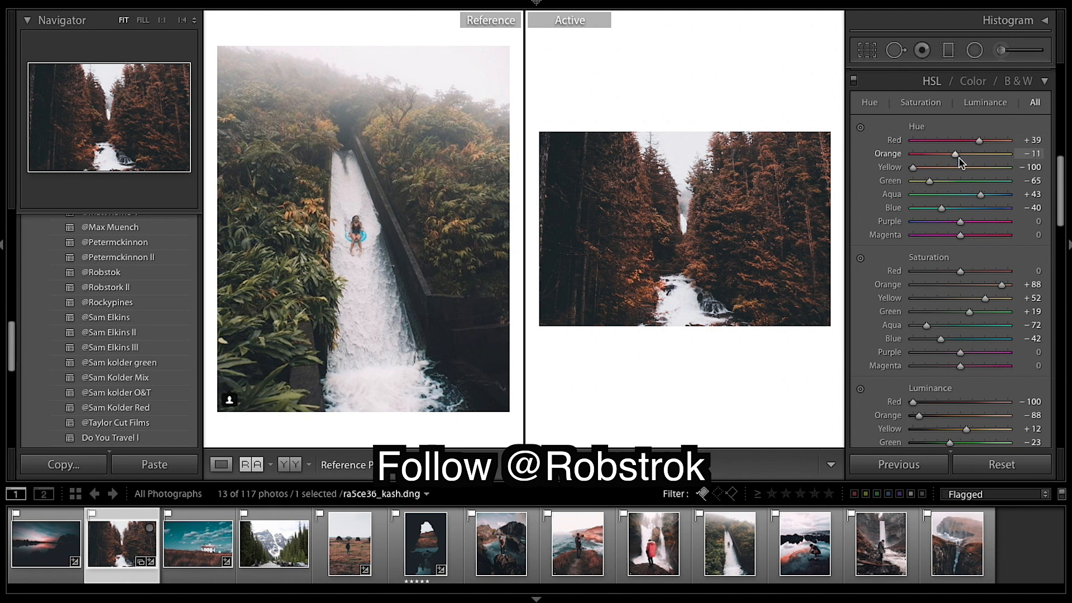
Set the forest photo's HSL hue to −14 for orange, −38 for yellow and +96 for green.
{"action": "left_click_drag", "start_coordinate": [960, 156], "coordinate": [957, 160]}
{"action": "left_click_drag", "start_coordinate": [917, 175], "coordinate": [1009, 194]}
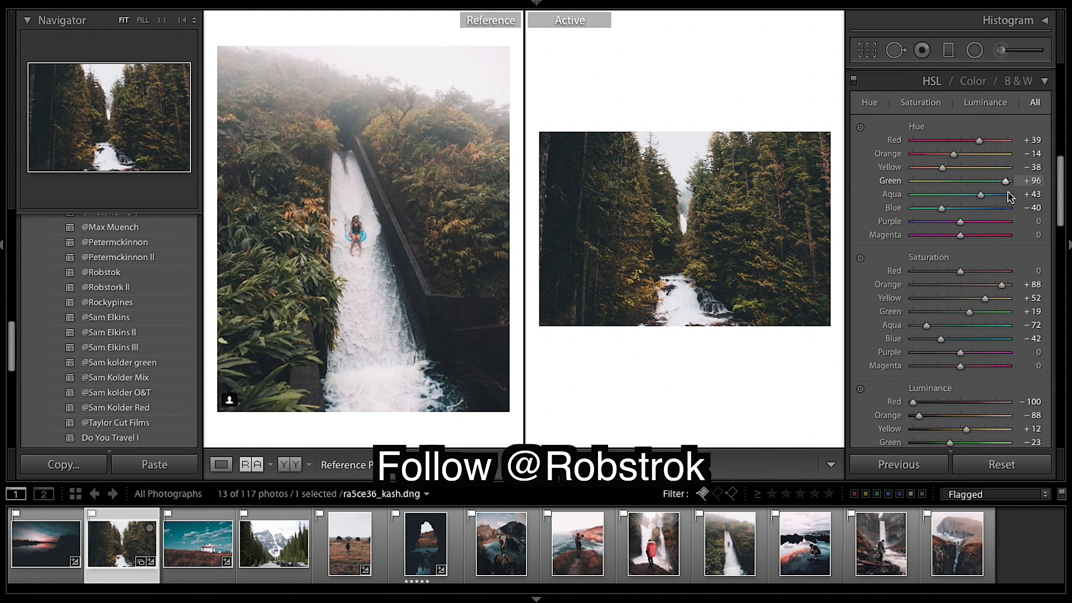
{"action": "left_click_drag", "start_coordinate": [1012, 197], "coordinate": [1013, 197]}
{"action": "left_click_drag", "start_coordinate": [1010, 193], "coordinate": [1009, 193]}
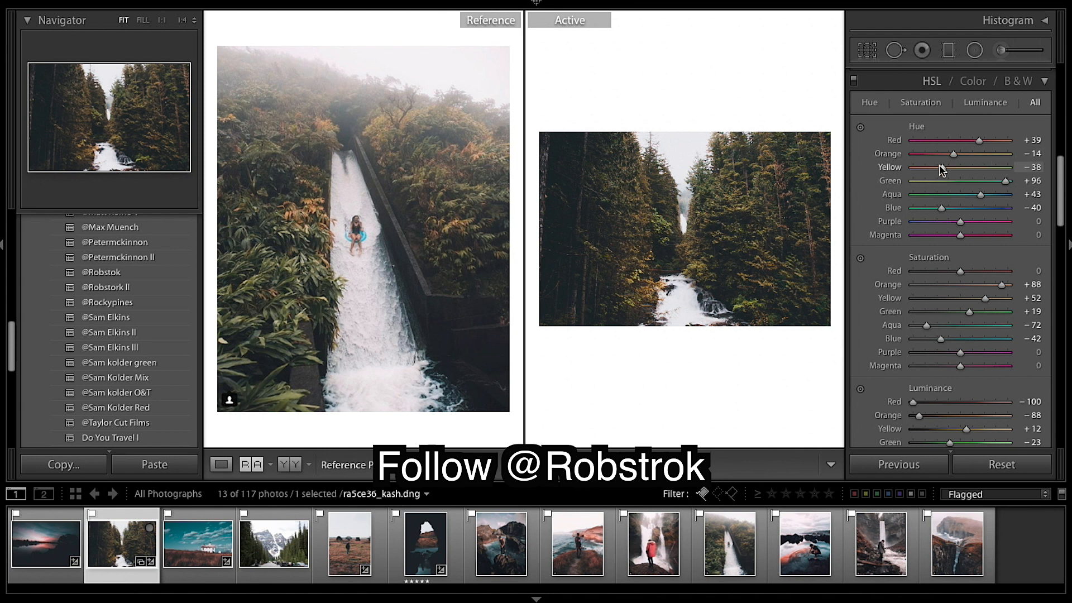
Set the forest photo's HSL saturation to orange +24, yellow +16, green +50, aqua −29 and blue −33.
{"action": "scroll", "coordinate": [972, 173], "scroll_direction": "down", "scroll_amount": 2}
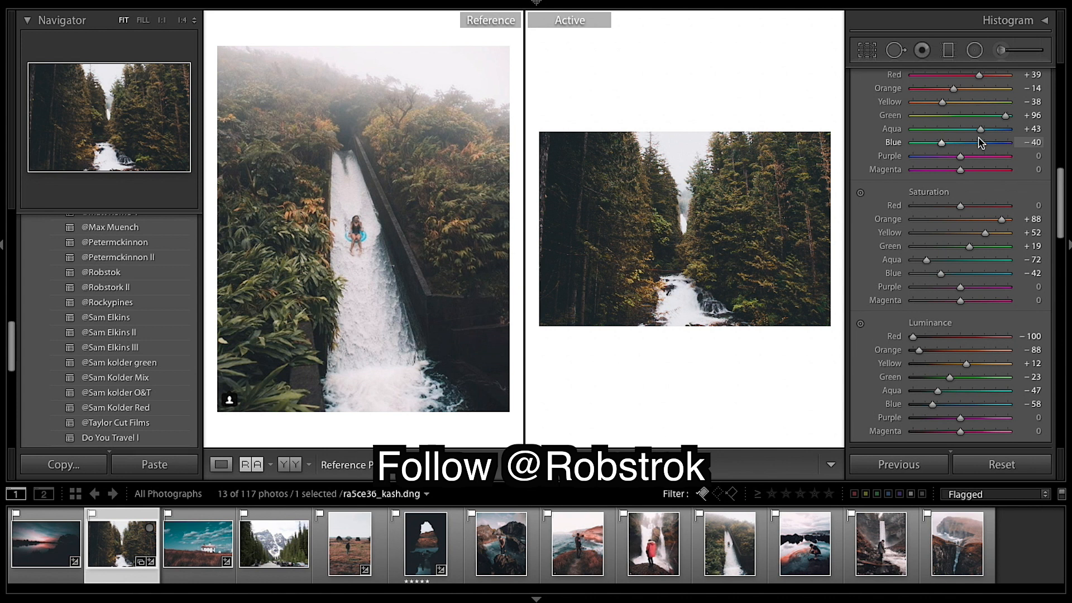
{"action": "scroll", "coordinate": [979, 145], "scroll_direction": "up", "scroll_amount": 1}
{"action": "scroll", "coordinate": [979, 146], "scroll_direction": "down", "scroll_amount": 1}
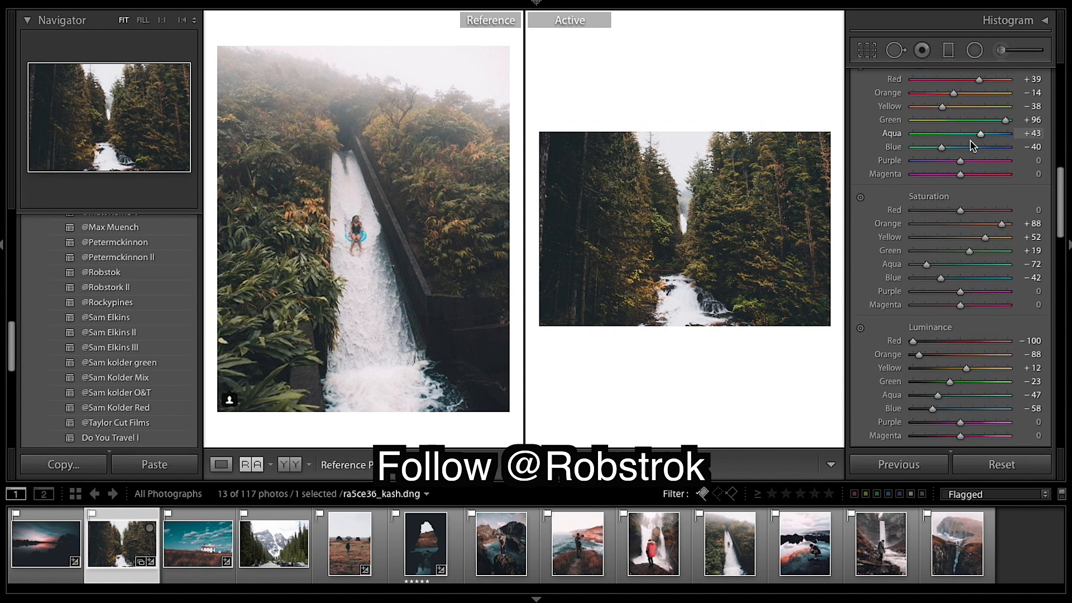
{"action": "scroll", "coordinate": [986, 191], "scroll_direction": "down", "scroll_amount": 5}
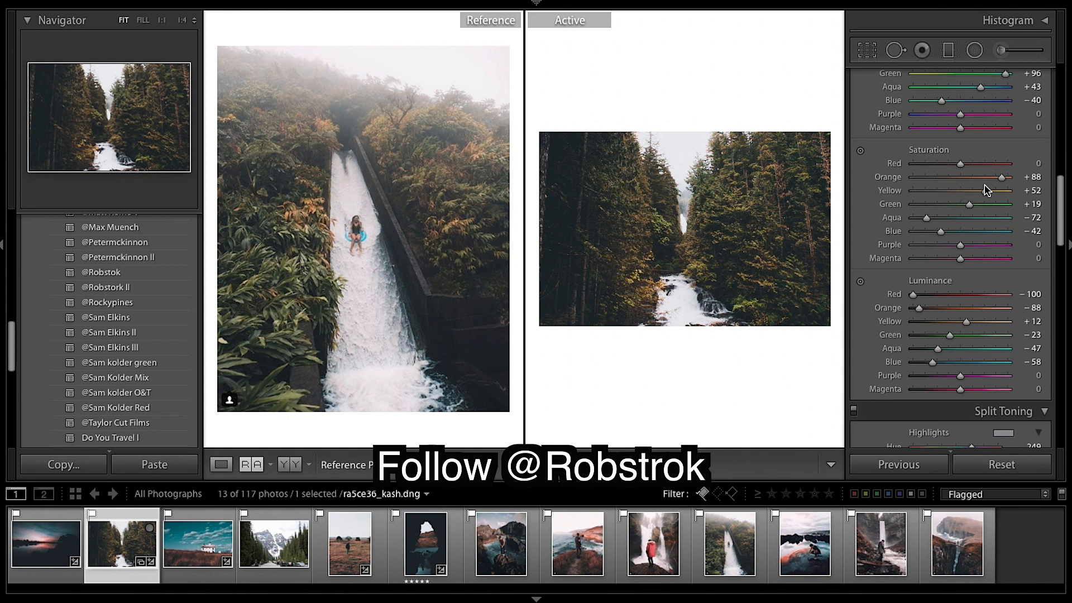
{"action": "left_click_drag", "start_coordinate": [1004, 156], "coordinate": [976, 161]}
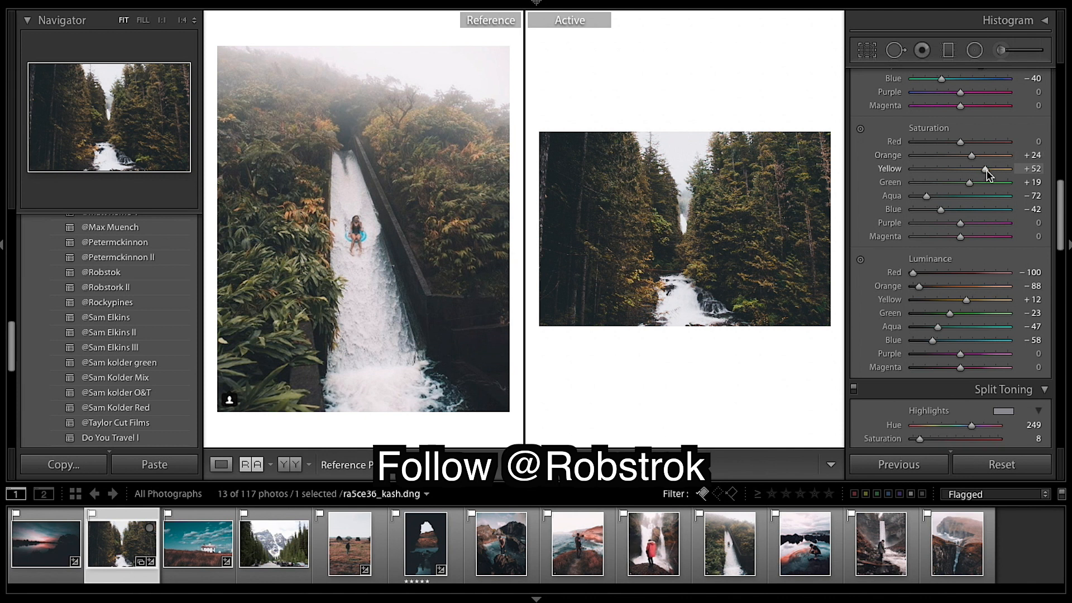
{"action": "left_click_drag", "start_coordinate": [986, 169], "coordinate": [970, 172]}
{"action": "left_click_drag", "start_coordinate": [972, 191], "coordinate": [987, 190]}
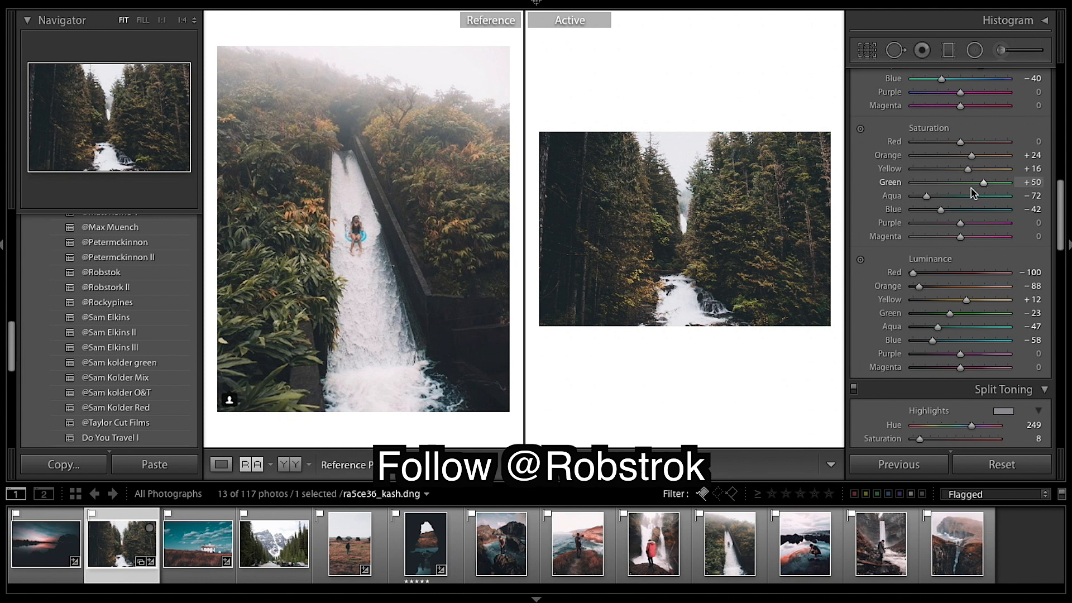
{"action": "left_click", "coordinate": [941, 196]}
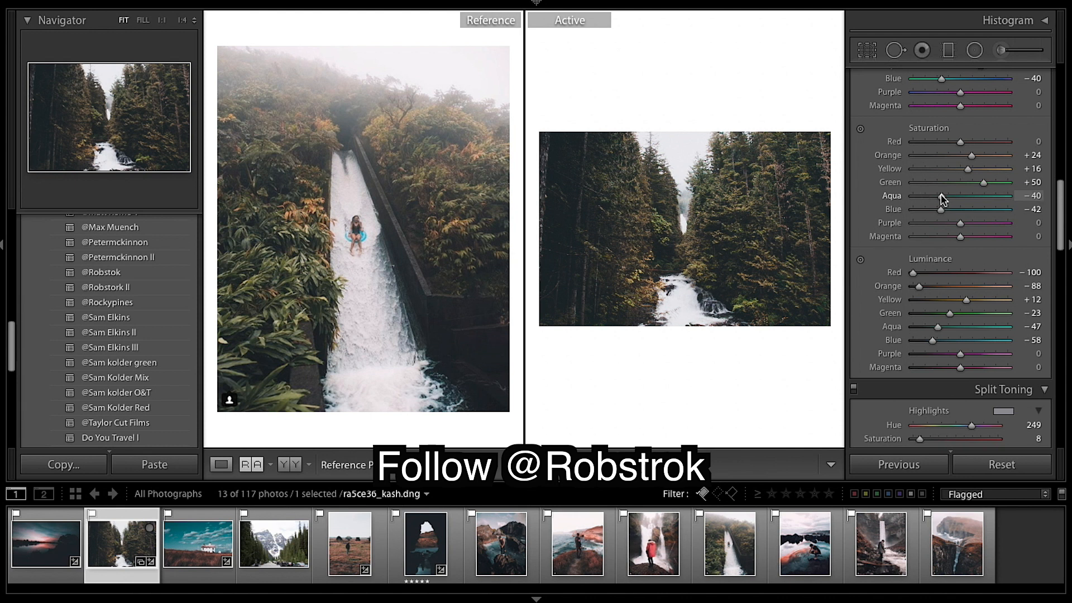
{"action": "left_click_drag", "start_coordinate": [942, 196], "coordinate": [947, 196]}
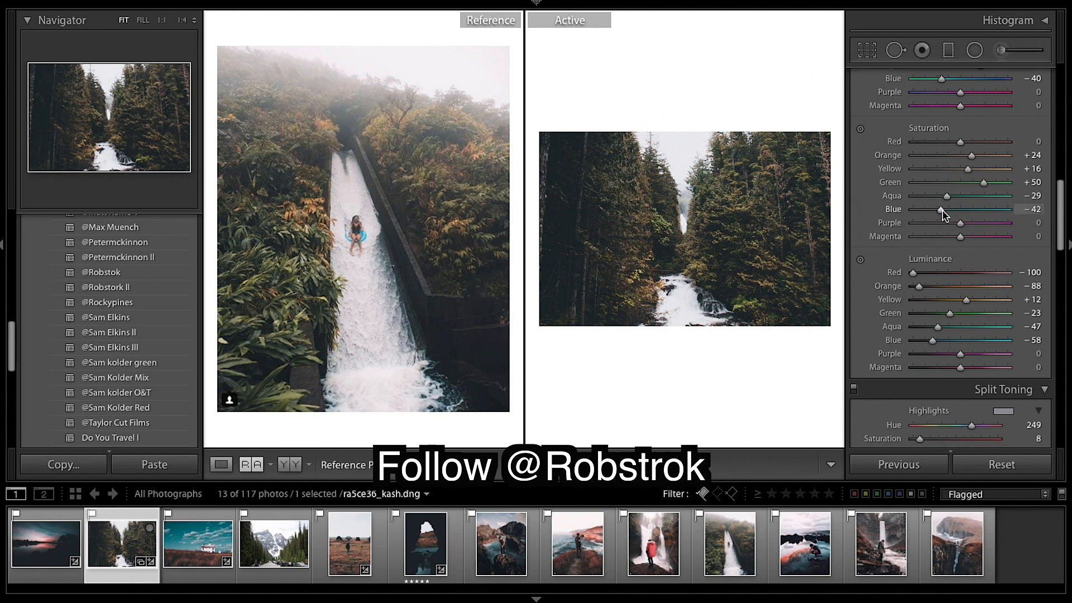
{"action": "left_click_drag", "start_coordinate": [943, 212], "coordinate": [947, 214]}
Set the forest photo's HSL luminance to red 0, orange −58, yellow −4 and green −76.
{"action": "scroll", "coordinate": [957, 226], "scroll_direction": "down", "scroll_amount": 2}
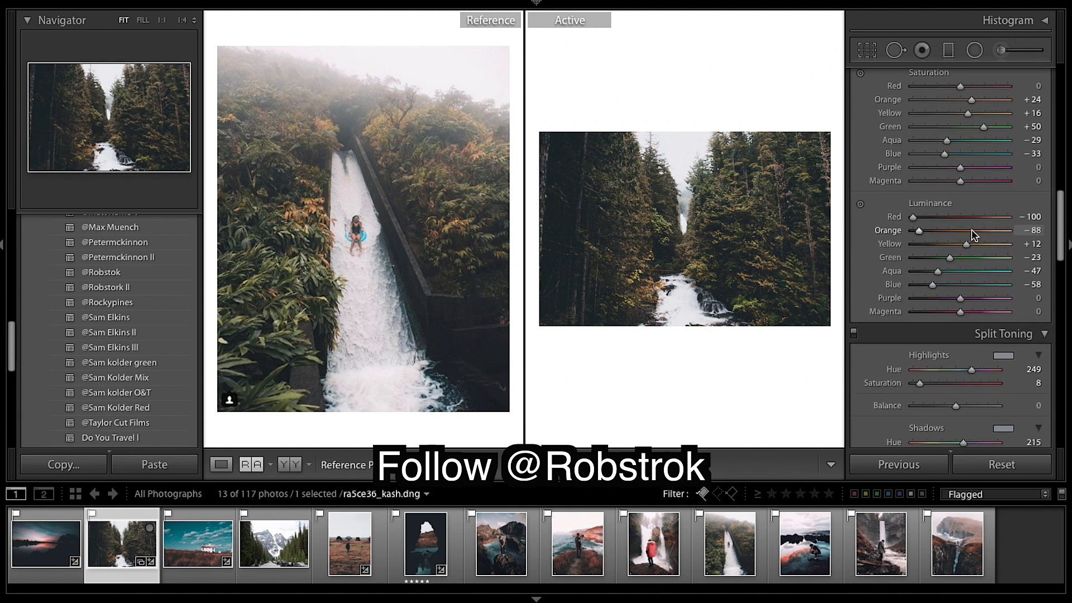
{"action": "left_click", "coordinate": [1034, 217]}
{"action": "type", "text": "0"}
{"action": "key", "text": "Tab"}
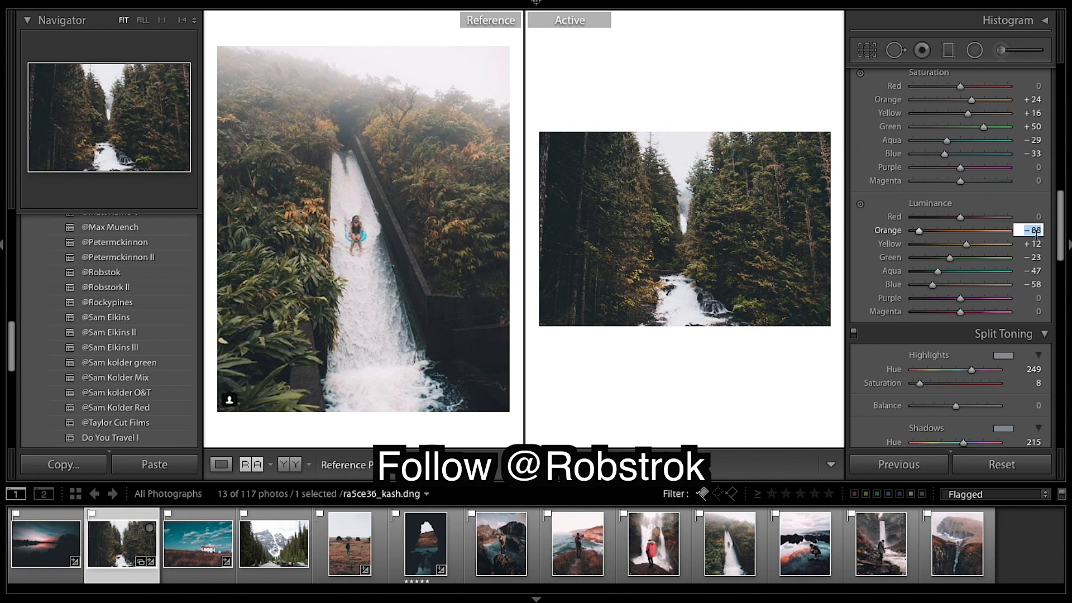
{"action": "left_click_drag", "start_coordinate": [919, 231], "coordinate": [933, 234]}
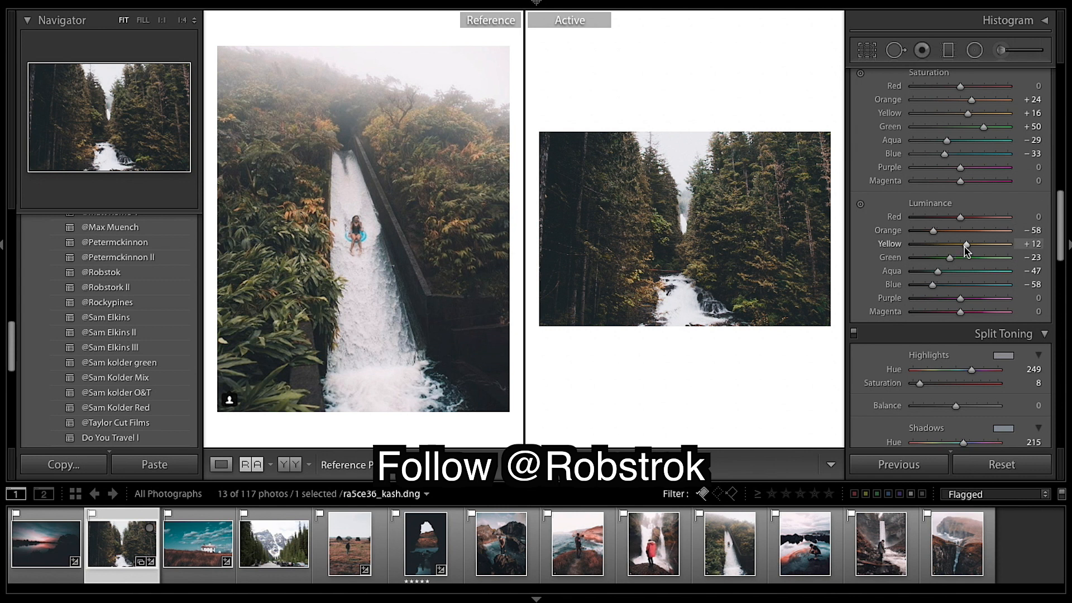
{"action": "left_click_drag", "start_coordinate": [964, 248], "coordinate": [930, 262]}
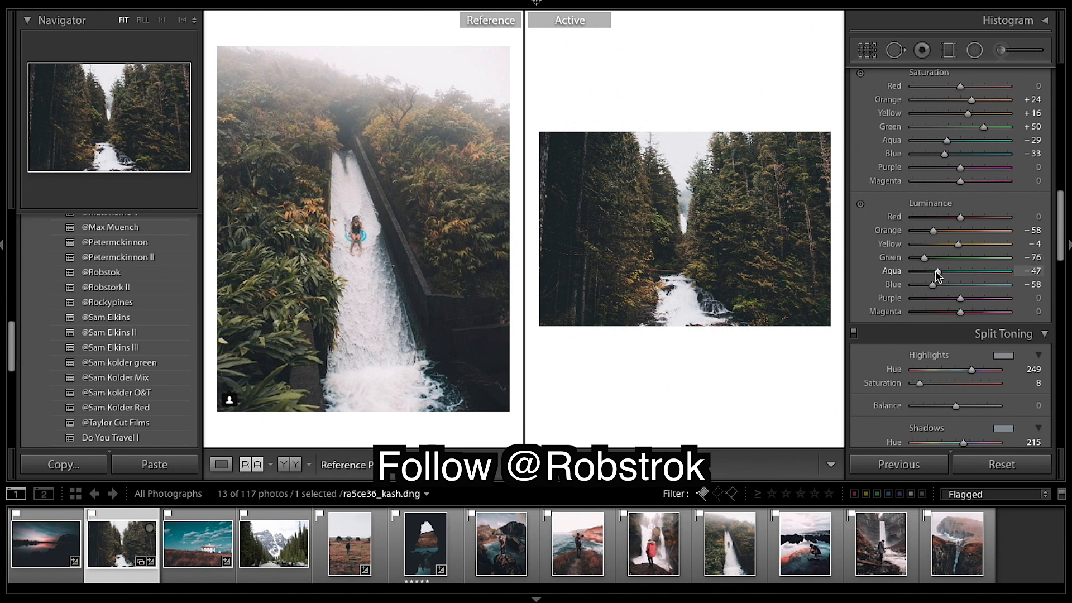
Reset the forest photo's aqua and blue luminance to 0.
{"action": "left_click", "coordinate": [962, 285]}
{"action": "left_click", "coordinate": [961, 271]}
{"action": "left_click", "coordinate": [1035, 271]}
{"action": "type", "text": "0"}
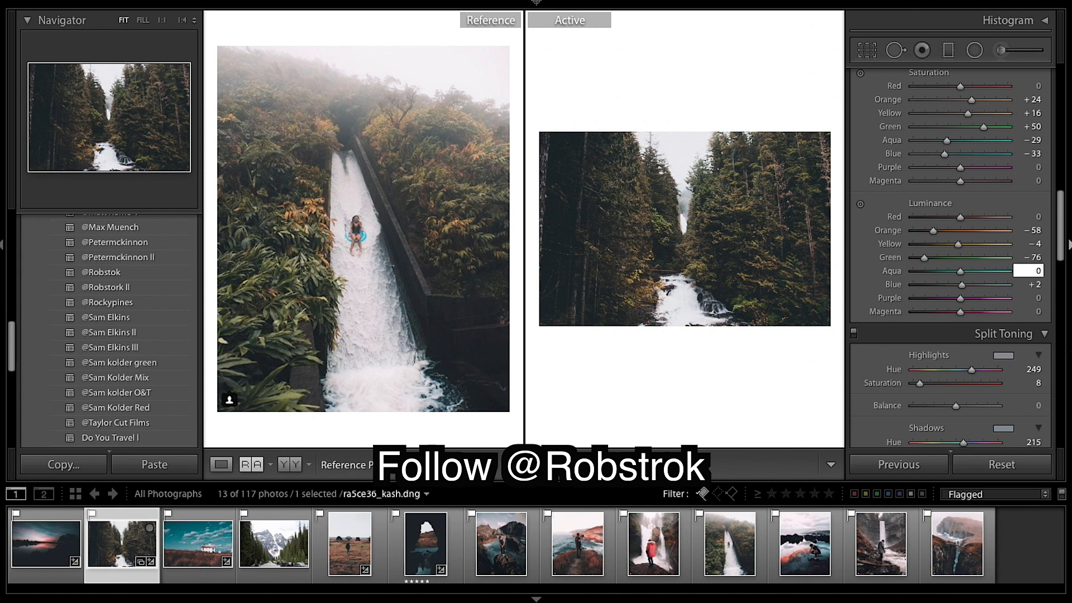
{"action": "left_click", "coordinate": [1036, 285]}
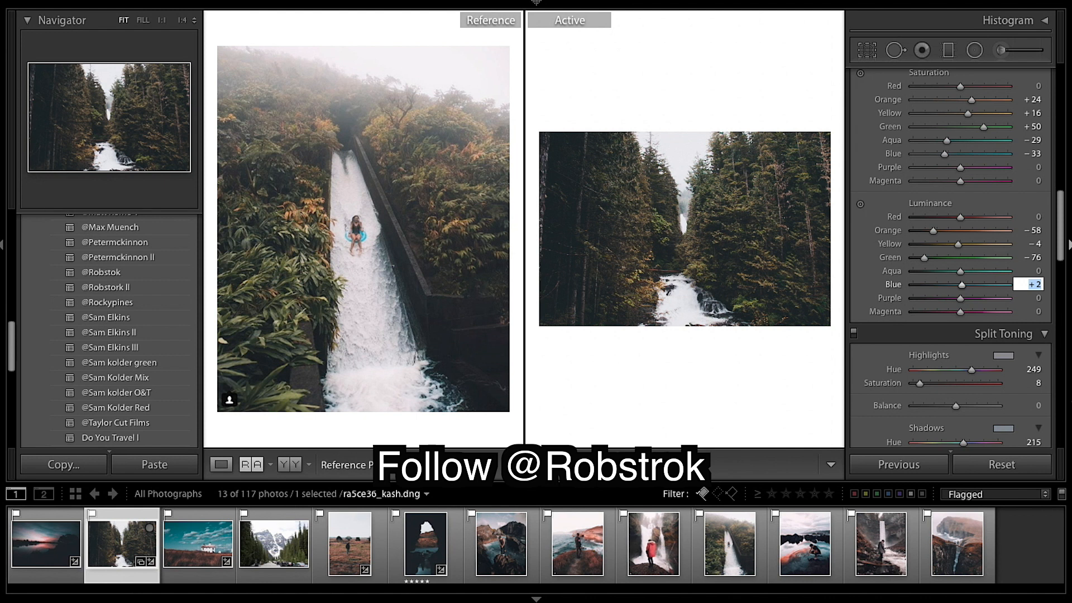
{"action": "type", "text": "0"}
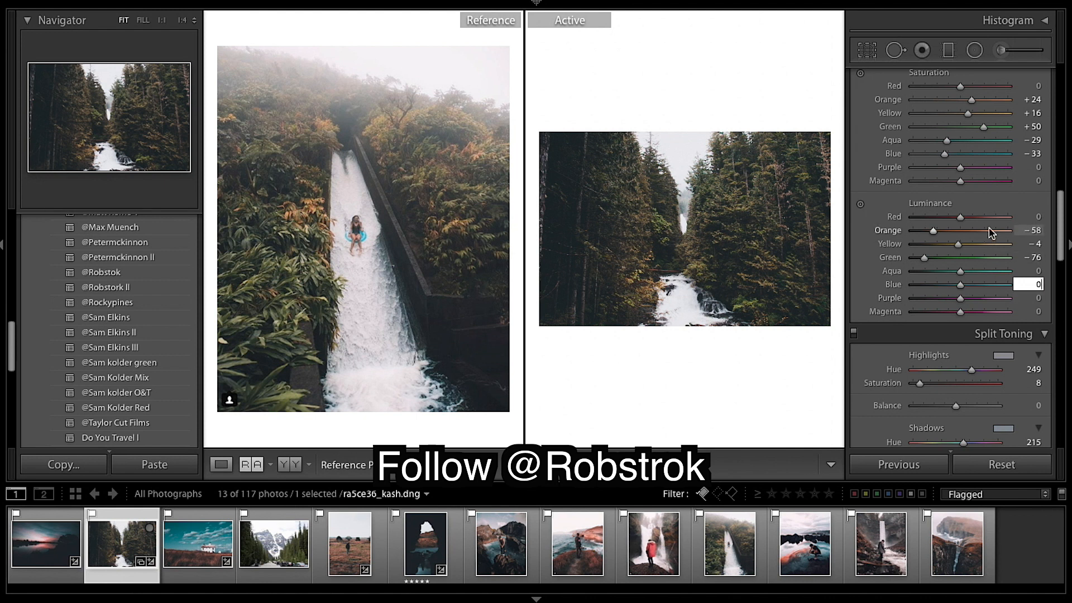
Lower the Split Toning highlights saturation of the forest photo to about 2.
{"action": "scroll", "coordinate": [989, 232], "scroll_direction": "down", "scroll_amount": 1}
{"action": "scroll", "coordinate": [989, 232], "scroll_direction": "down", "scroll_amount": 6}
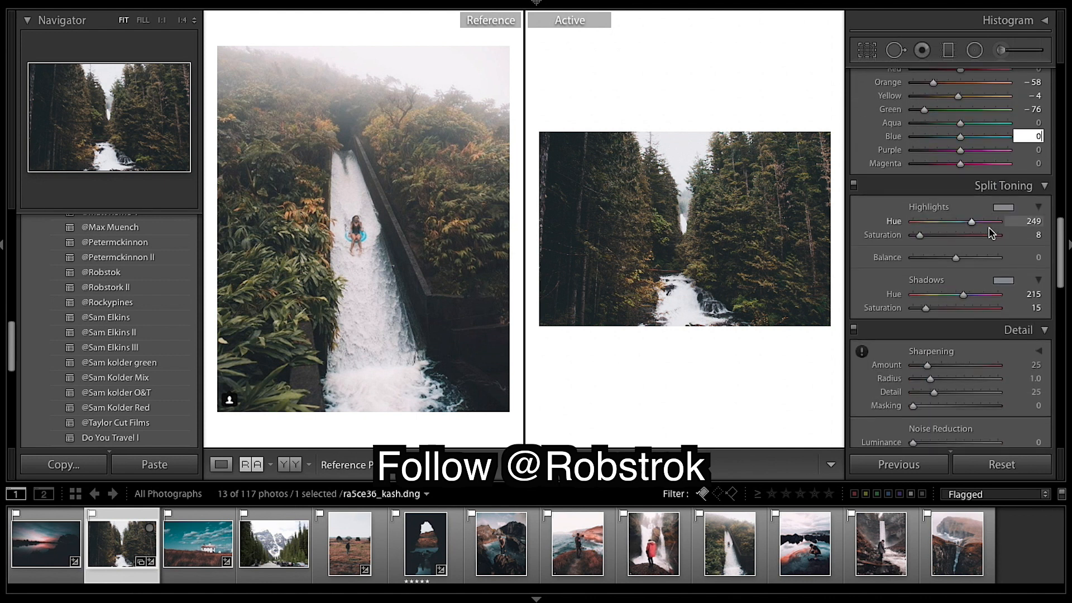
{"action": "left_click", "coordinate": [914, 238]}
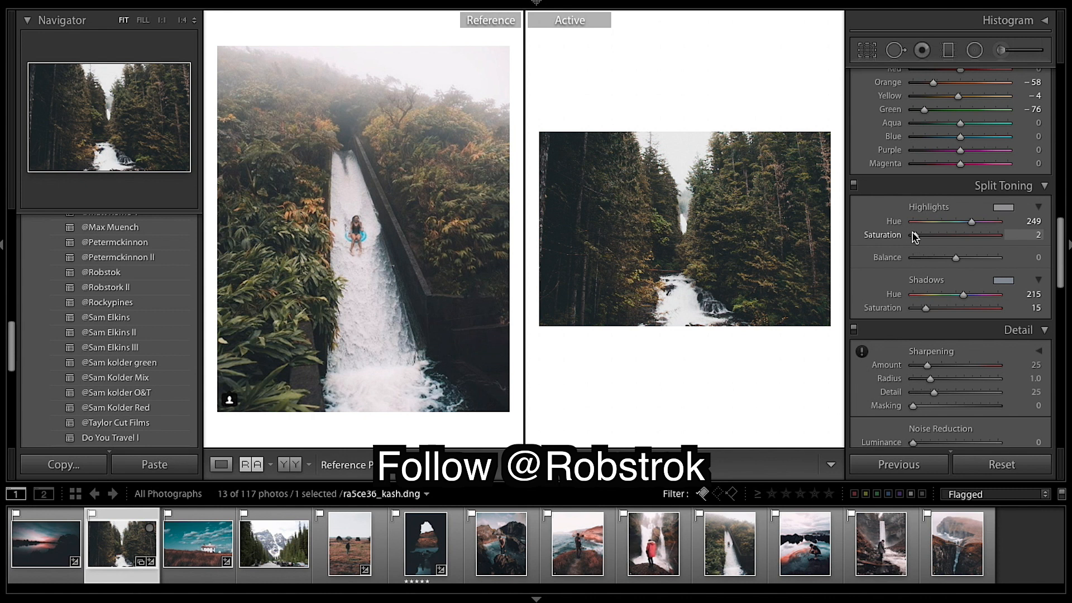
{"action": "left_click", "coordinate": [915, 236]}
Set the Blue Primary hue in the forest photo's Camera Calibration to −36.
{"action": "scroll", "coordinate": [961, 306], "scroll_direction": "down", "scroll_amount": 15}
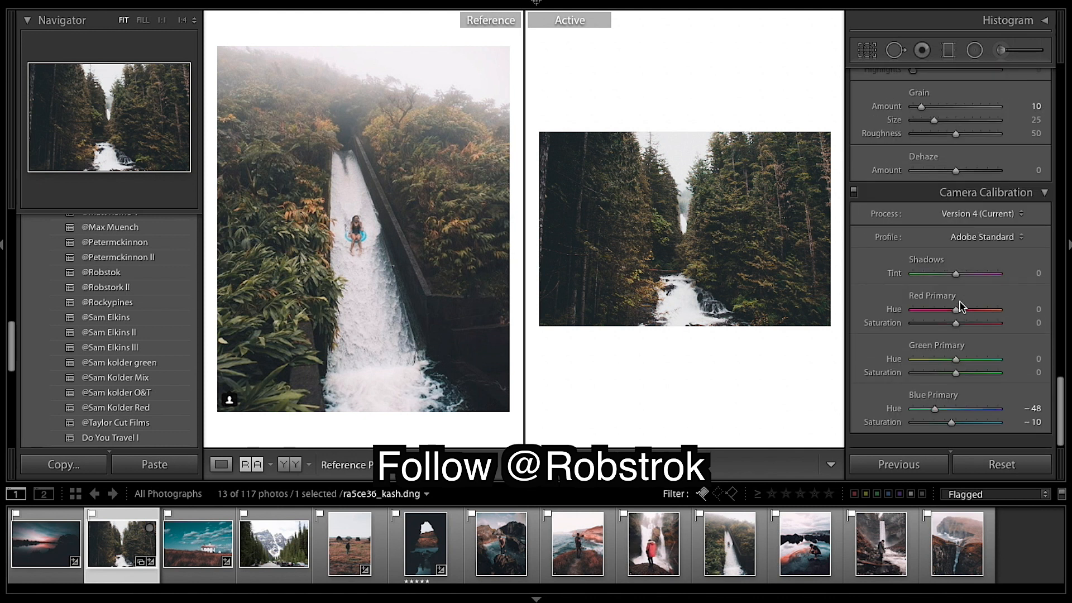
{"action": "scroll", "coordinate": [961, 306], "scroll_direction": "up", "scroll_amount": 1}
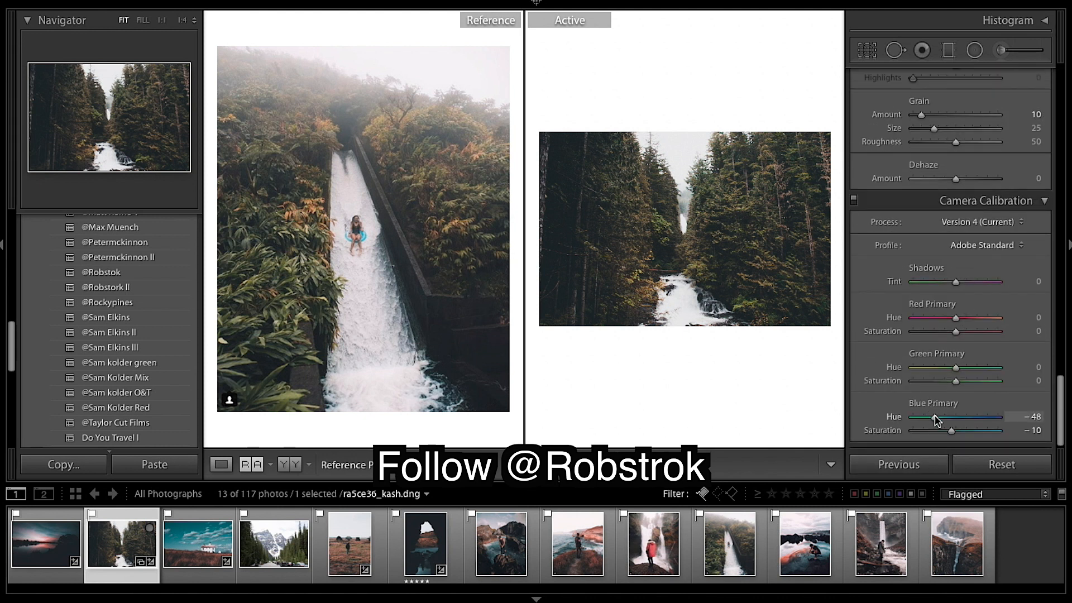
{"action": "left_click_drag", "start_coordinate": [935, 417], "coordinate": [943, 417]}
{"action": "left_click_drag", "start_coordinate": [943, 418], "coordinate": [941, 419]}
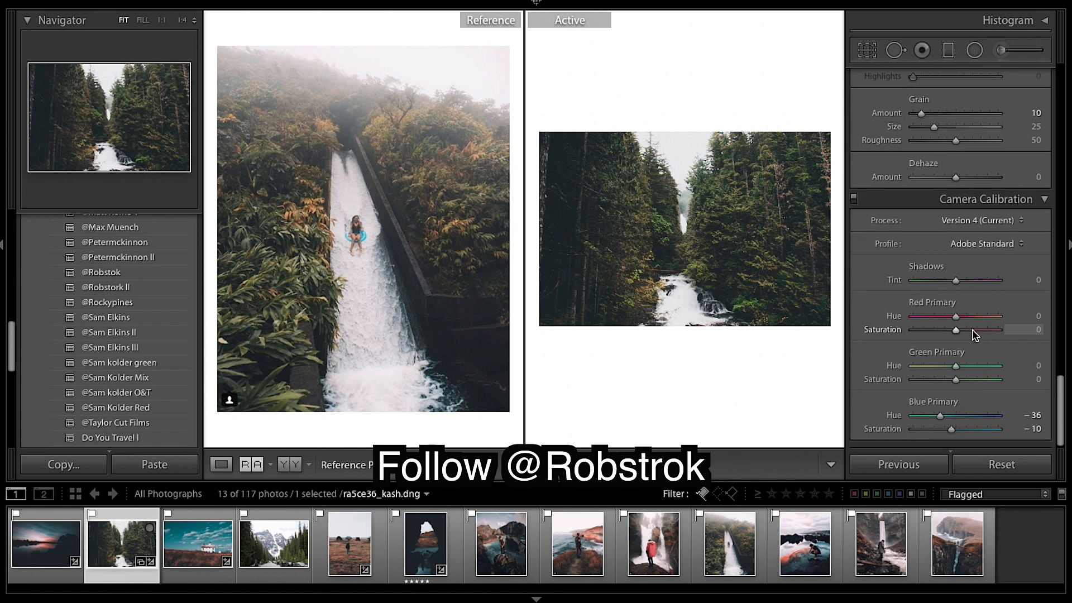
Brighten the forest photo to an exposure of +0.35, comparing the edit with its unedited version.
{"action": "scroll", "coordinate": [974, 334], "scroll_direction": "up", "scroll_amount": 15}
{"action": "scroll", "coordinate": [973, 329], "scroll_direction": "up", "scroll_amount": 3}
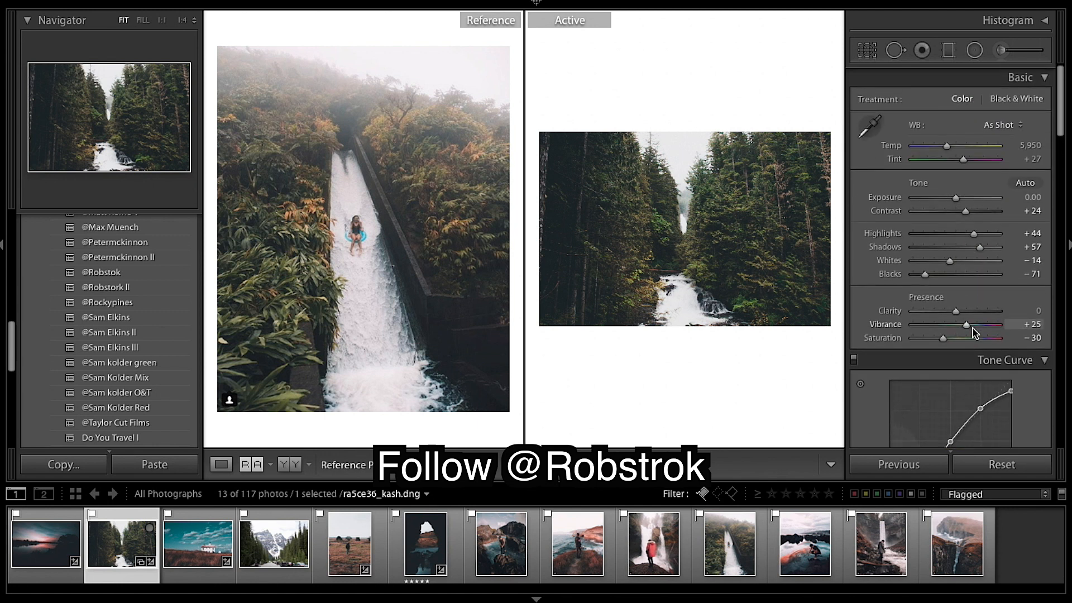
{"action": "left_click_drag", "start_coordinate": [957, 197], "coordinate": [962, 199]}
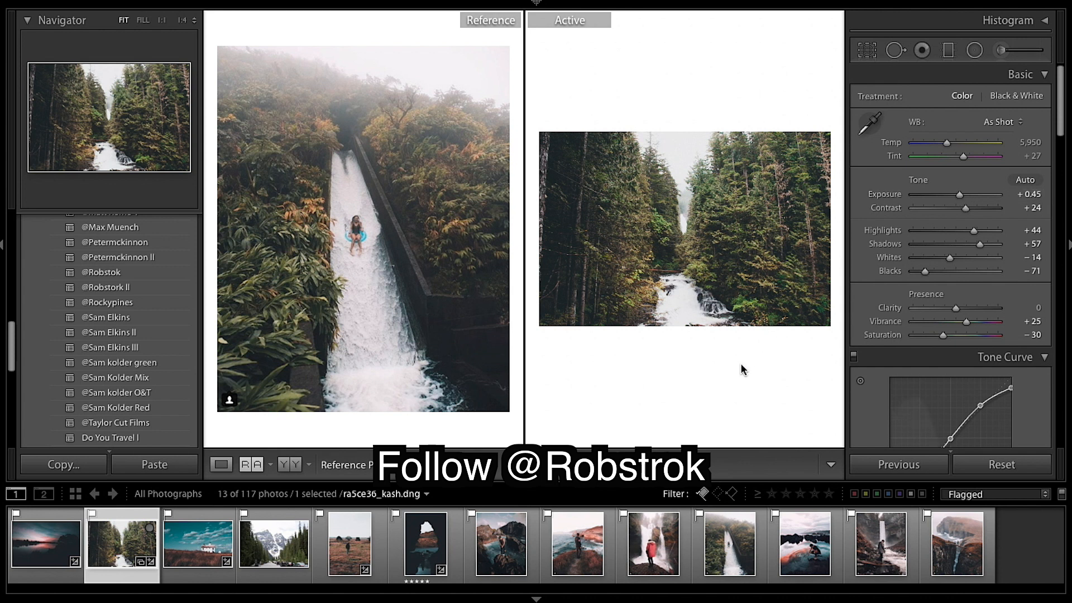
{"action": "key", "text": "backslash"}
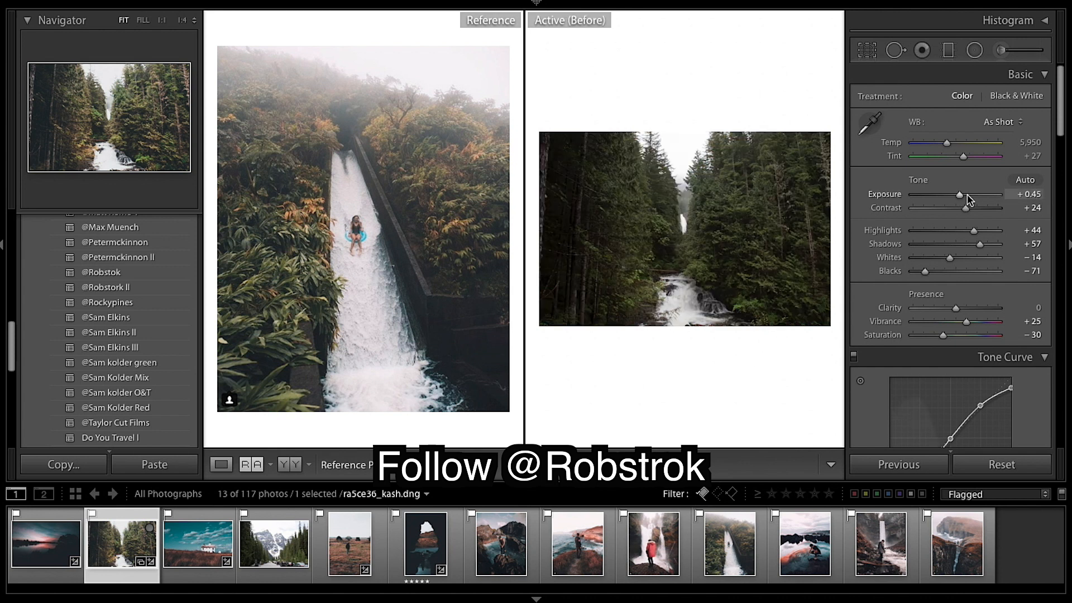
{"action": "left_click_drag", "start_coordinate": [965, 197], "coordinate": [962, 197]}
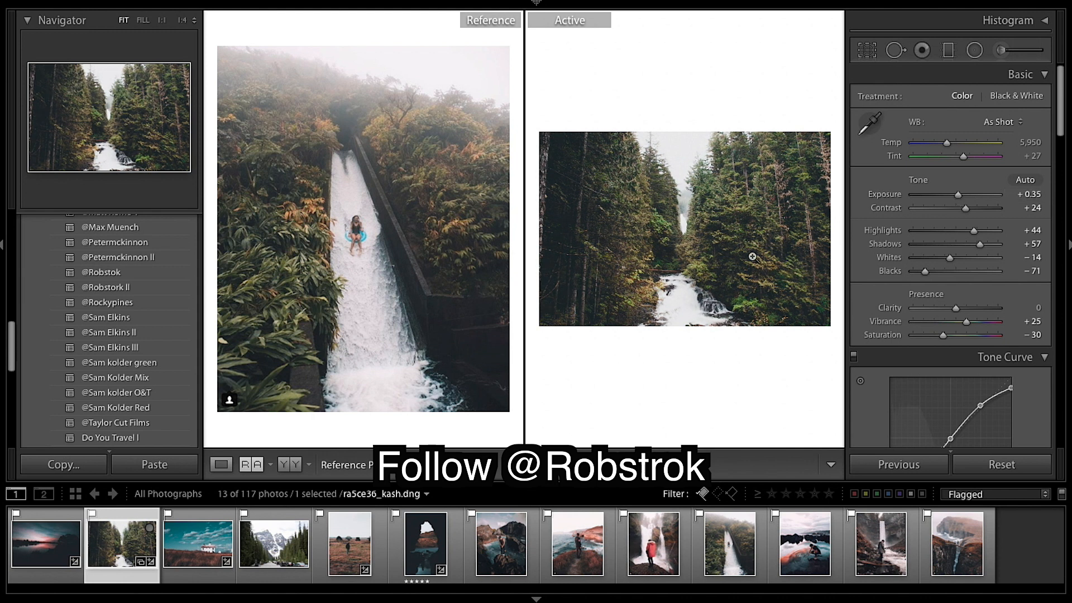
{"action": "key", "text": "backslash"}
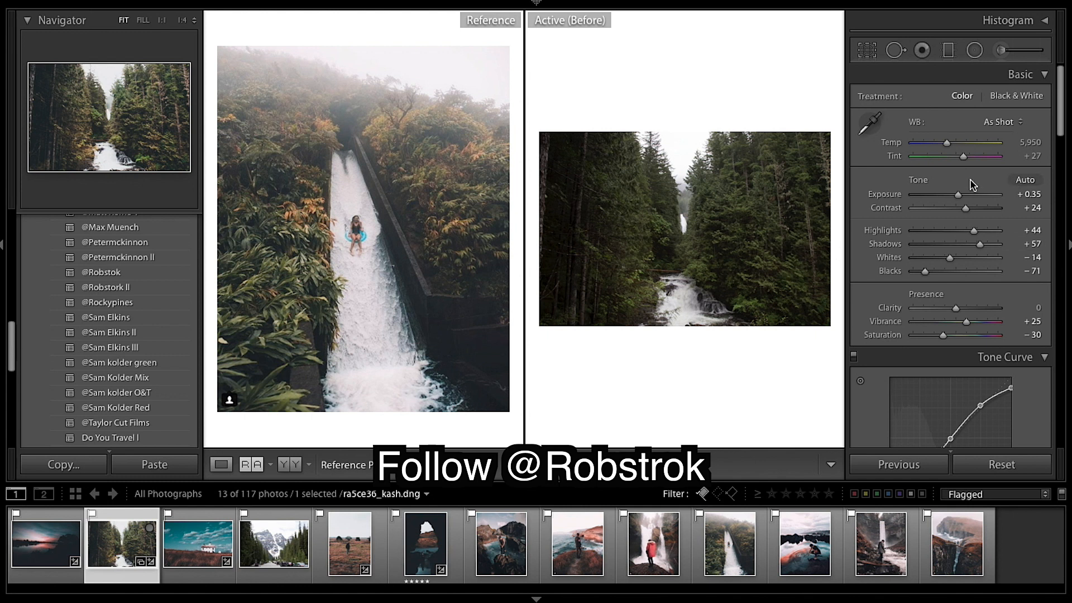
{"action": "key", "text": "backslash"}
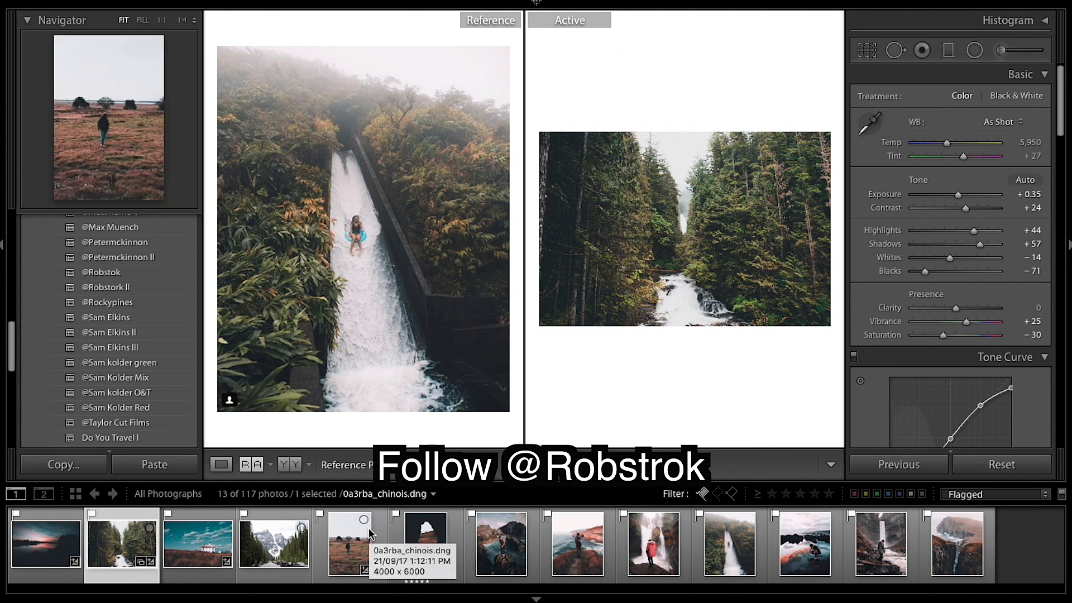
{"action": "left_click", "coordinate": [350, 553]}
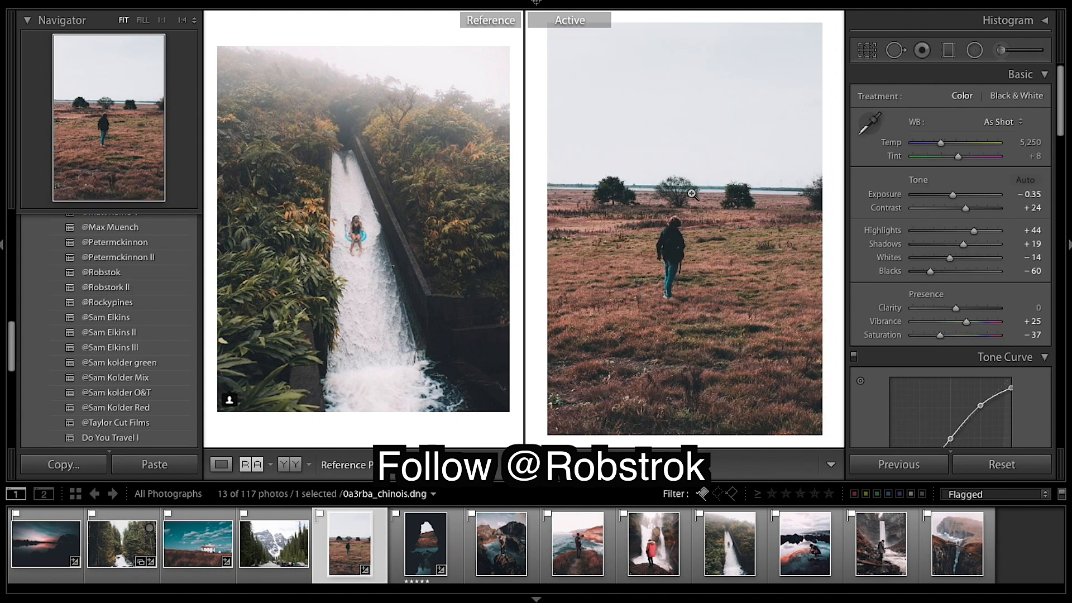
{"action": "left_click", "coordinate": [158, 532]}
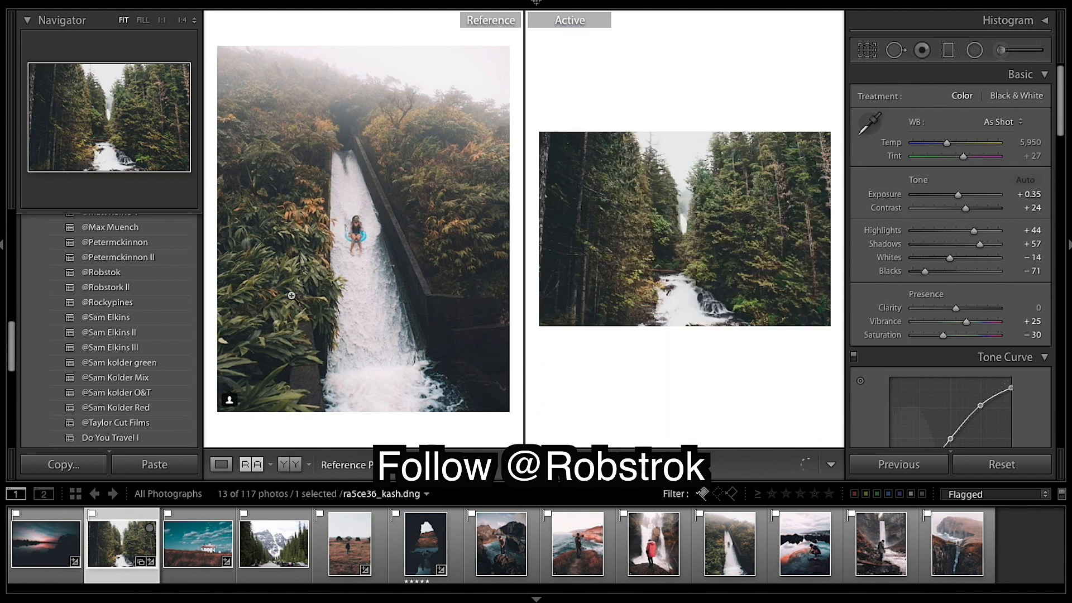
{"action": "scroll", "coordinate": [191, 223], "scroll_direction": "up", "scroll_amount": 10}
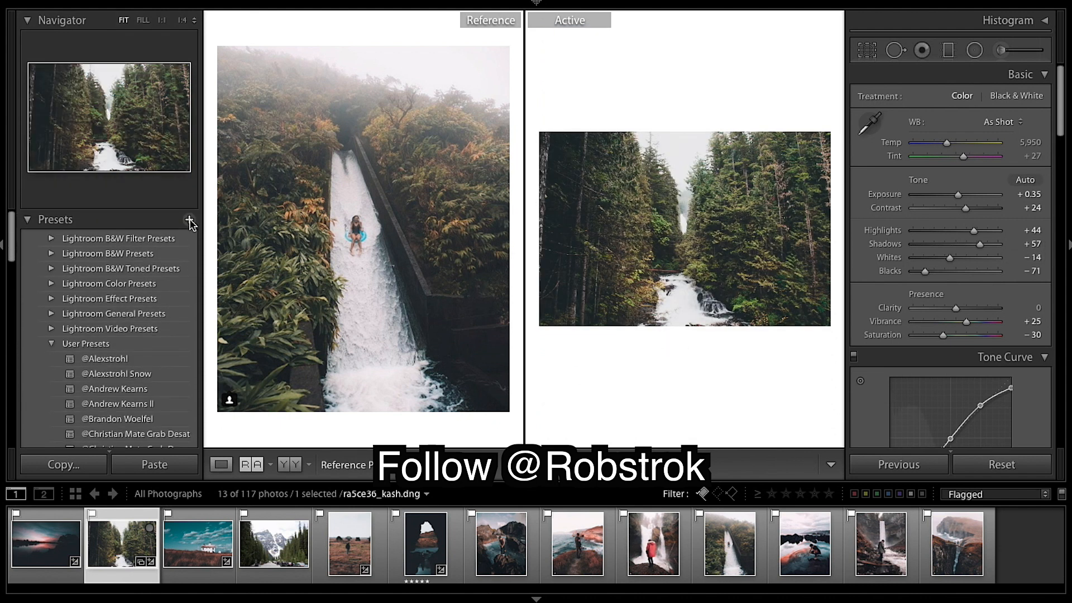
{"action": "left_click", "coordinate": [189, 220]}
{"action": "key", "text": "BackSpace"}
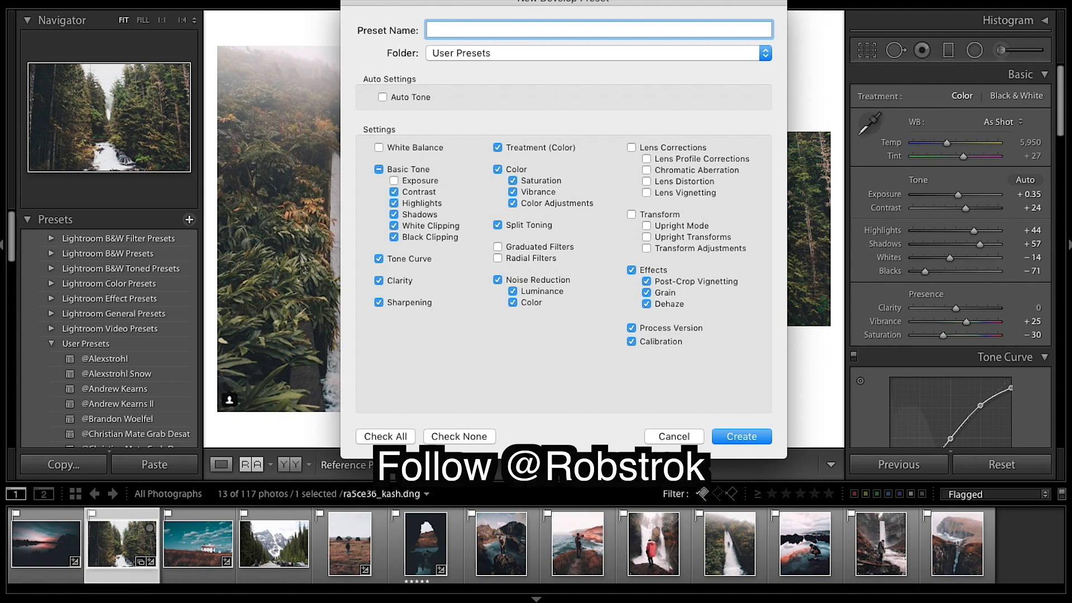
{"action": "key", "text": "shift"}
{"action": "type", "text": "@"}
{"action": "key", "text": "shift"}
{"action": "type", "text": "r"}
{"action": "key", "text": "BackSpace"}
{"action": "type", "text": "R"}
{"action": "left_click", "coordinate": [726, 438]}
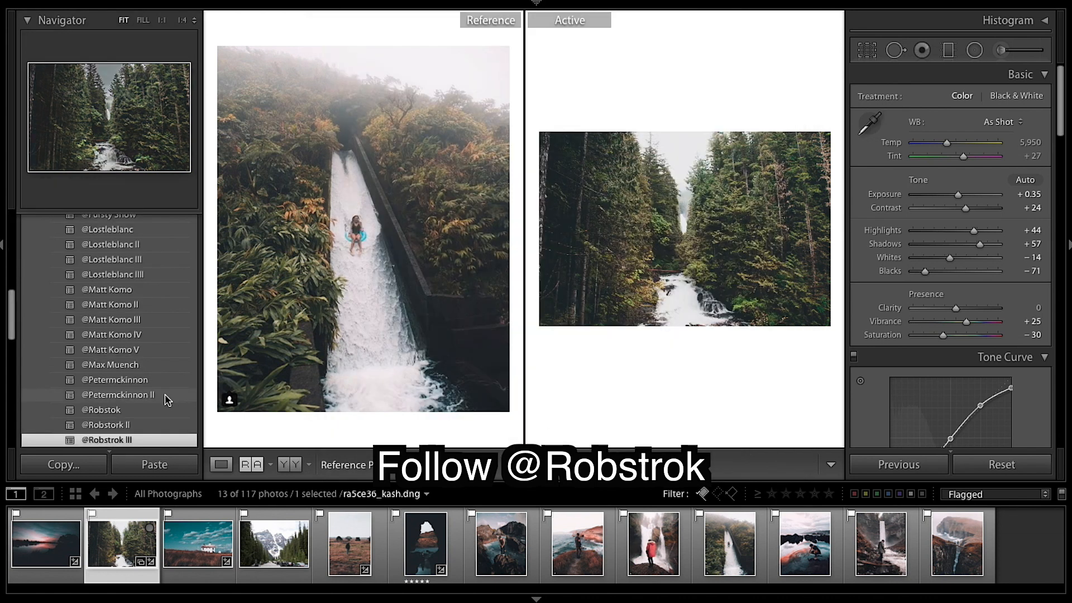
{"action": "scroll", "coordinate": [175, 399], "scroll_direction": "down", "scroll_amount": 2}
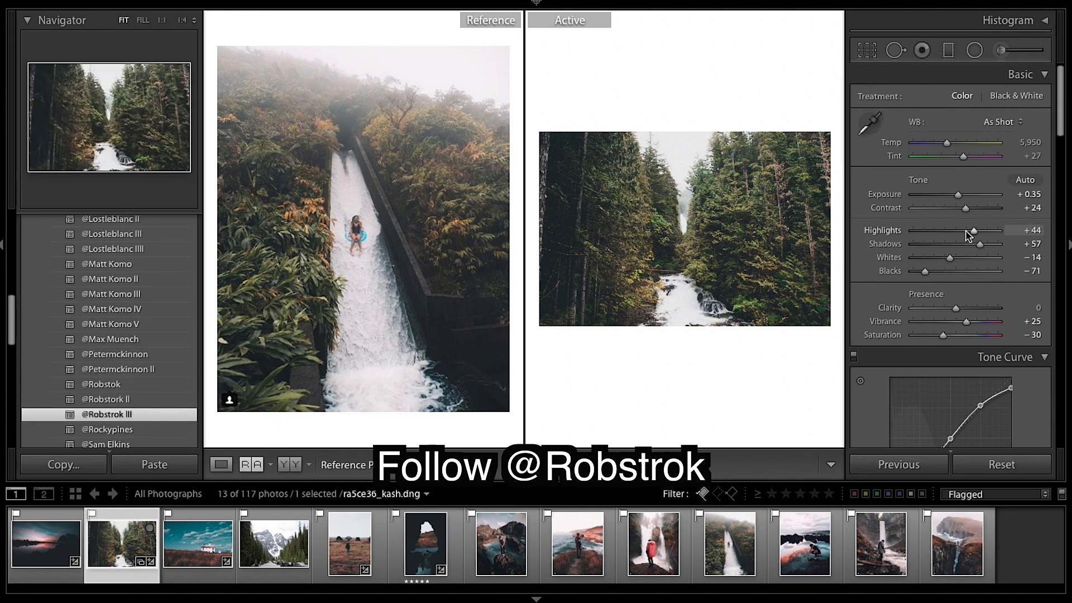
{"action": "left_click", "coordinate": [352, 556]}
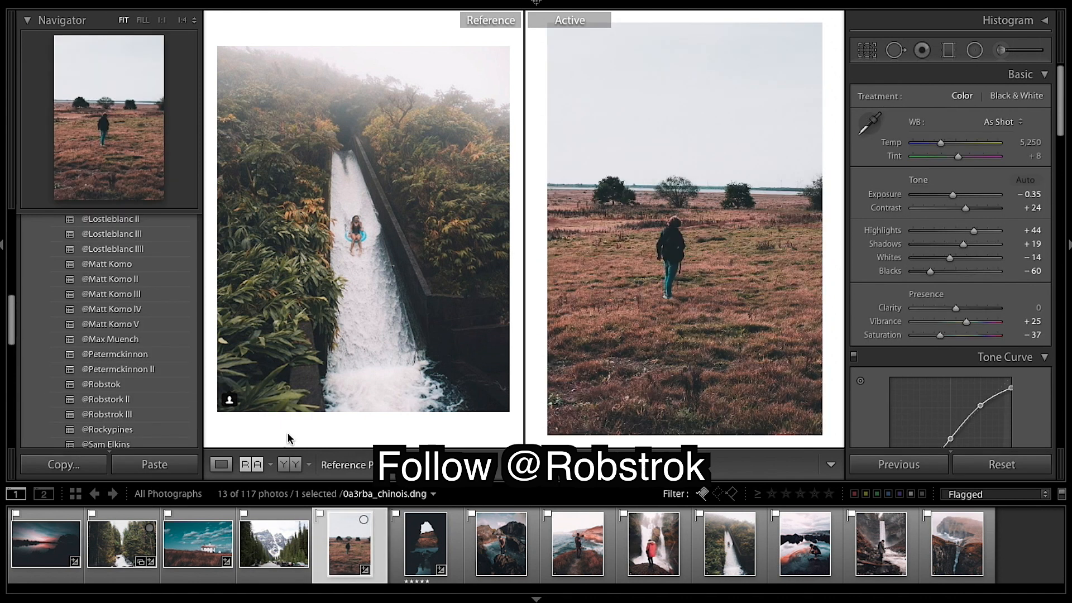
{"action": "scroll", "coordinate": [159, 386], "scroll_direction": "down", "scroll_amount": 1}
{"action": "left_click", "coordinate": [122, 394]}
{"action": "key", "text": "backslash"}
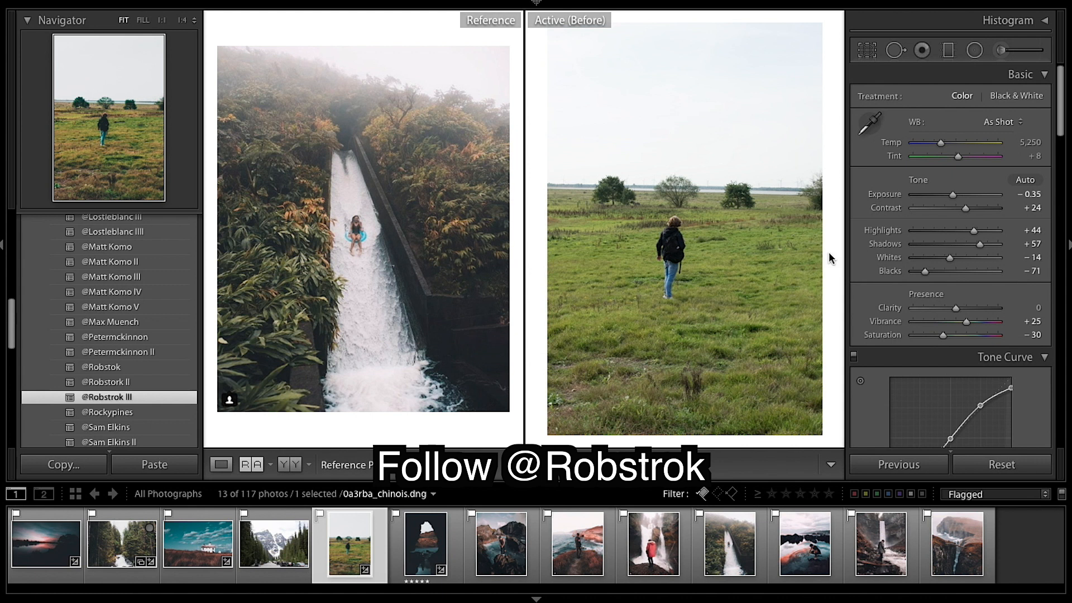
{"action": "key", "text": "backslash"}
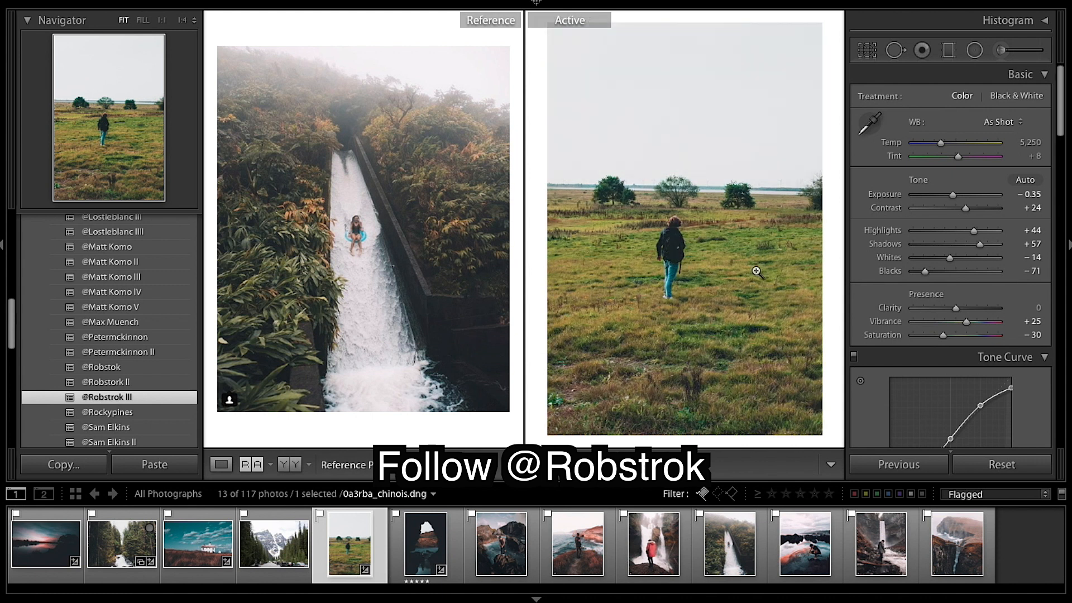
{"action": "left_click", "coordinate": [254, 559]}
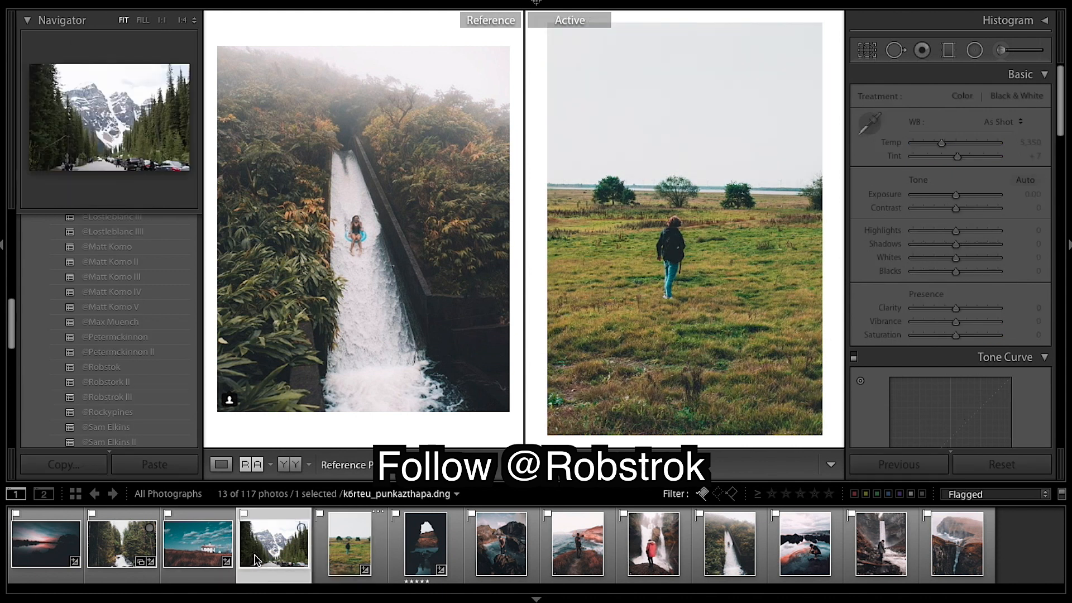
{"action": "left_click", "coordinate": [679, 227]}
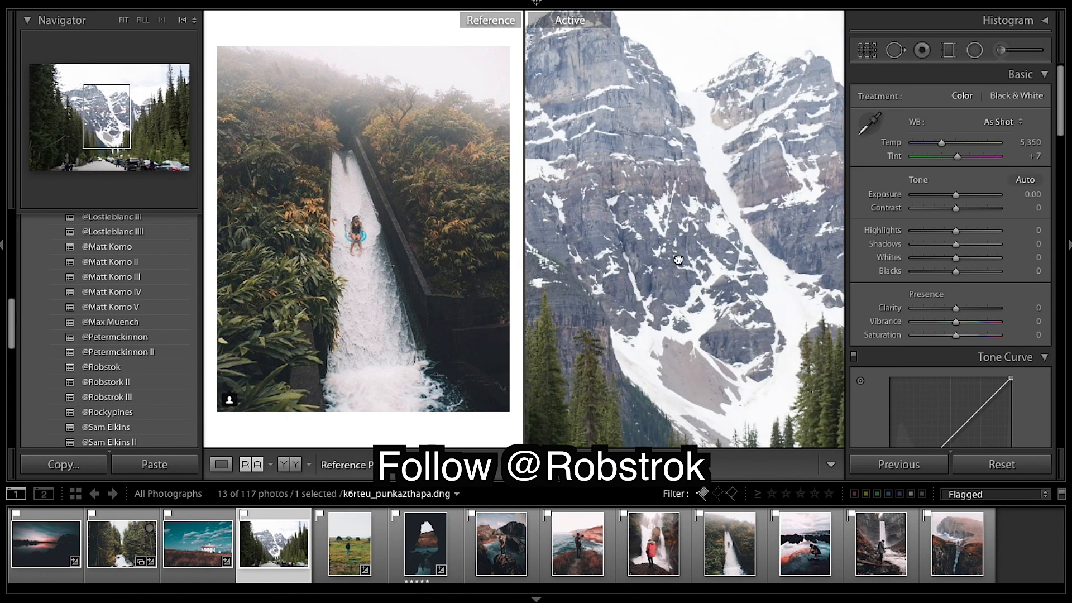
{"action": "left_click", "coordinate": [678, 261]}
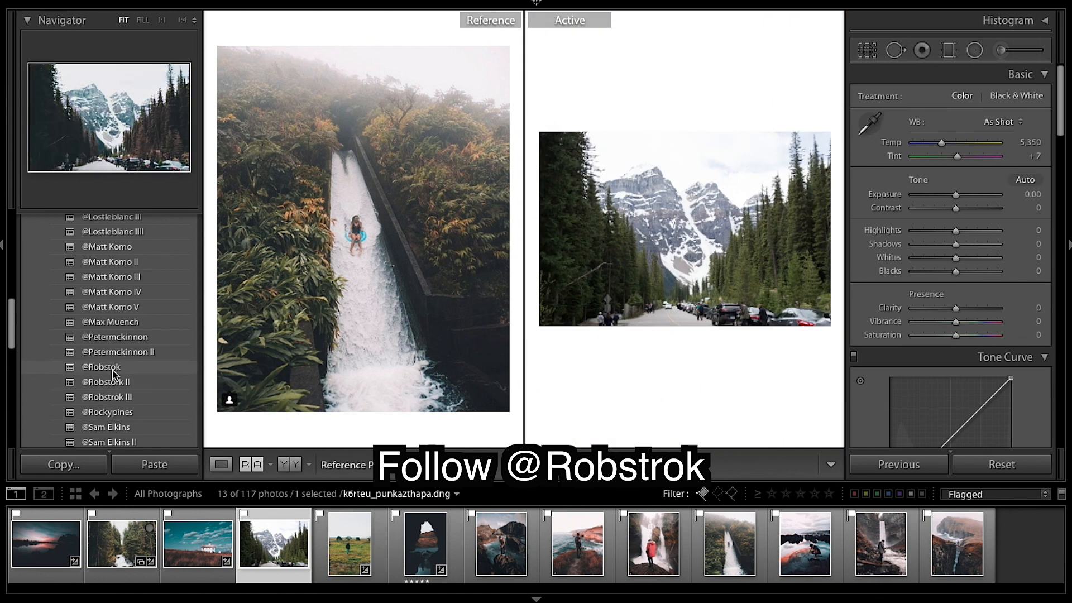
{"action": "left_click", "coordinate": [114, 398]}
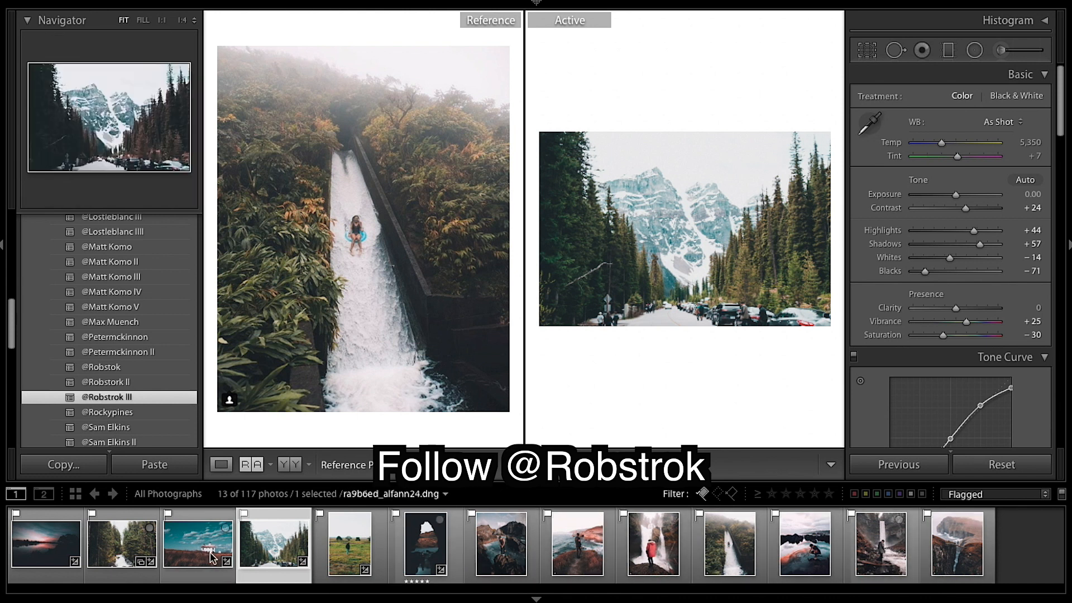
Compare the white house photo with the coastal cliff reference of the man in black, and check its edit against the unedited version.
{"action": "left_click_drag", "start_coordinate": [412, 490], "coordinate": [726, 355]}
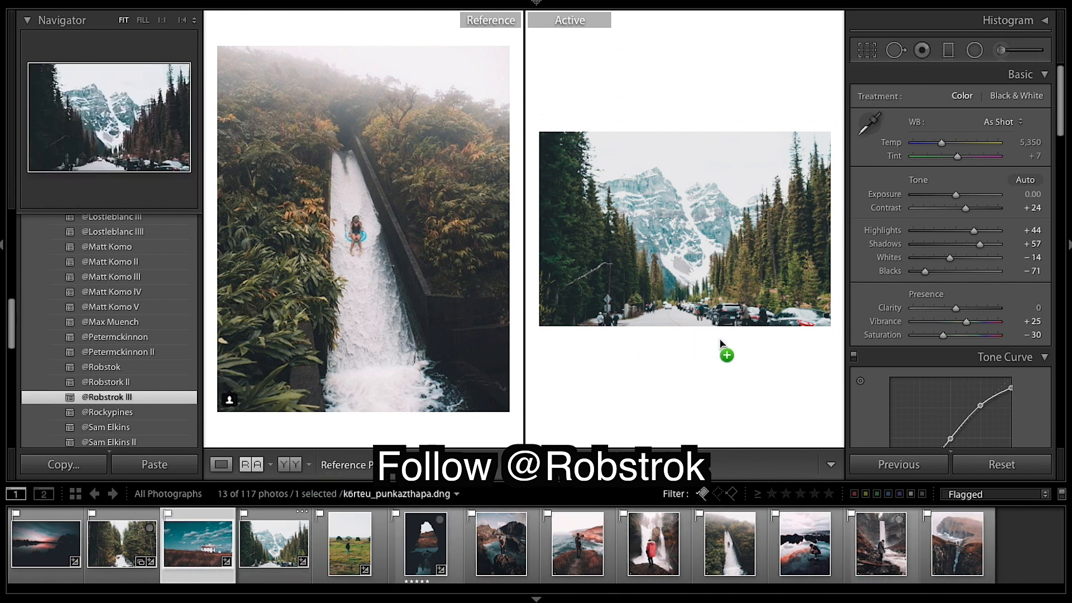
{"action": "left_click_drag", "start_coordinate": [587, 561], "coordinate": [372, 333]}
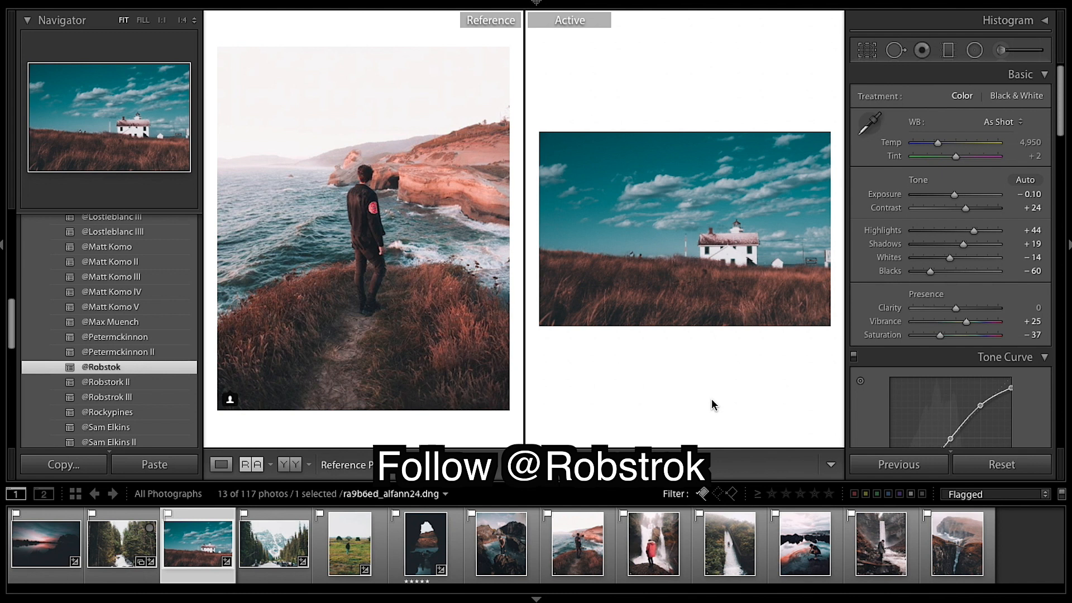
{"action": "key", "text": "backslash"}
{"action": "key", "text": "backslash"}
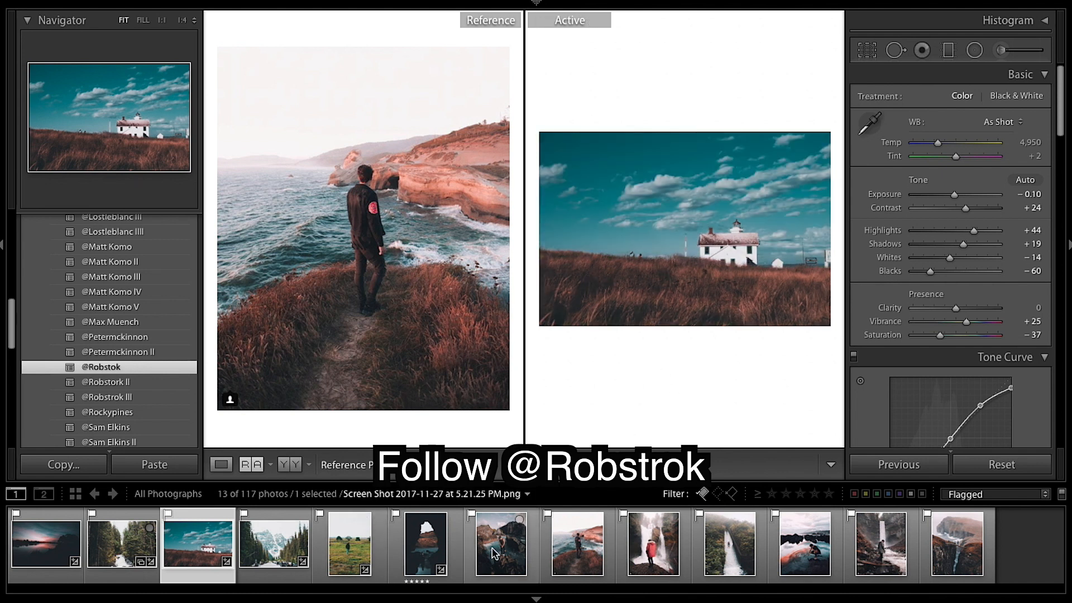
Compare the cave photo with the cliff bridge reference, inspecting the hillside up close in both edited and unedited versions.
{"action": "left_click_drag", "start_coordinate": [436, 553], "coordinate": [679, 268]}
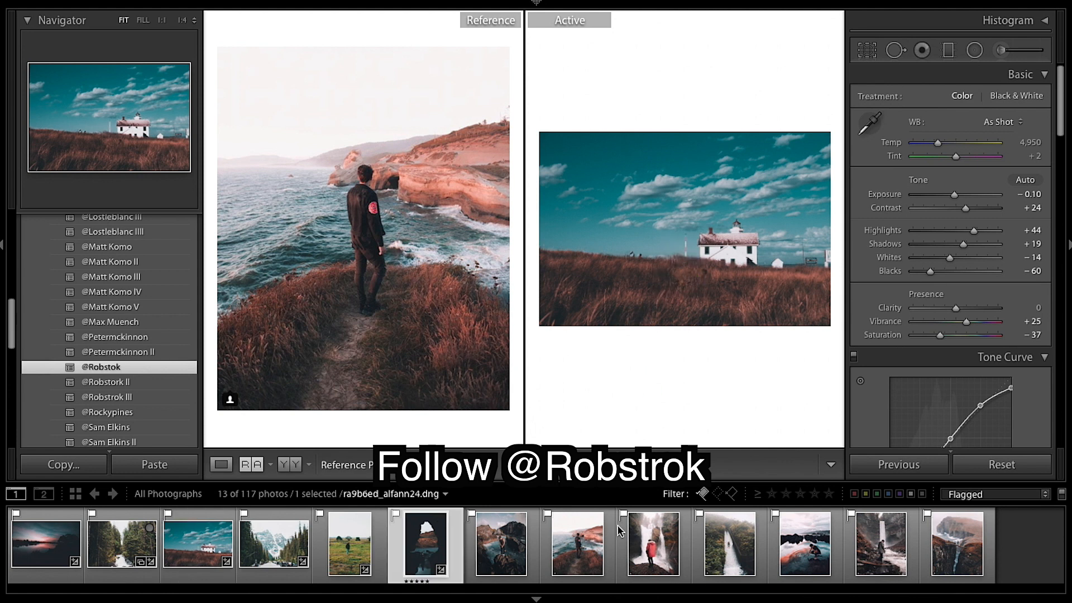
{"action": "left_click_drag", "start_coordinate": [930, 565], "coordinate": [390, 302]}
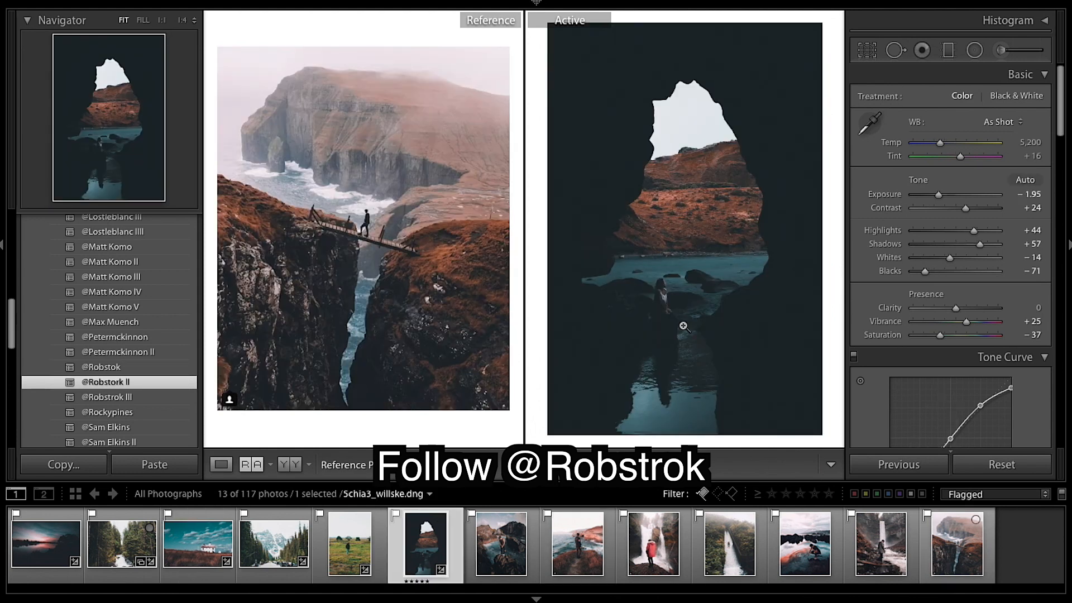
{"action": "left_click", "coordinate": [719, 206]}
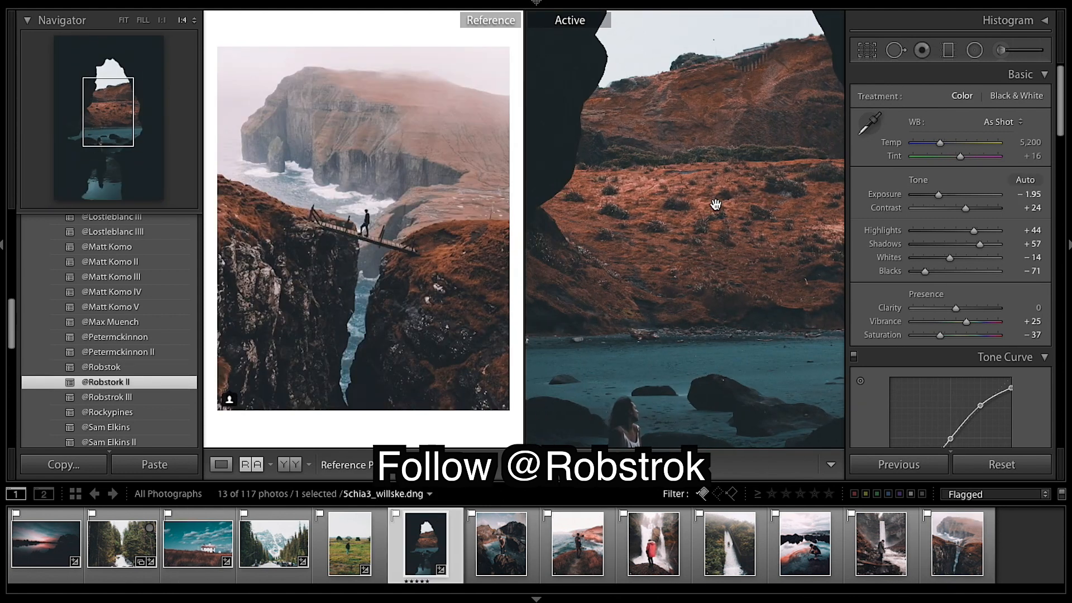
{"action": "key", "text": "backslash"}
{"action": "key", "text": "backslash"}
{"action": "left_click_drag", "start_coordinate": [891, 546], "coordinate": [399, 240]}
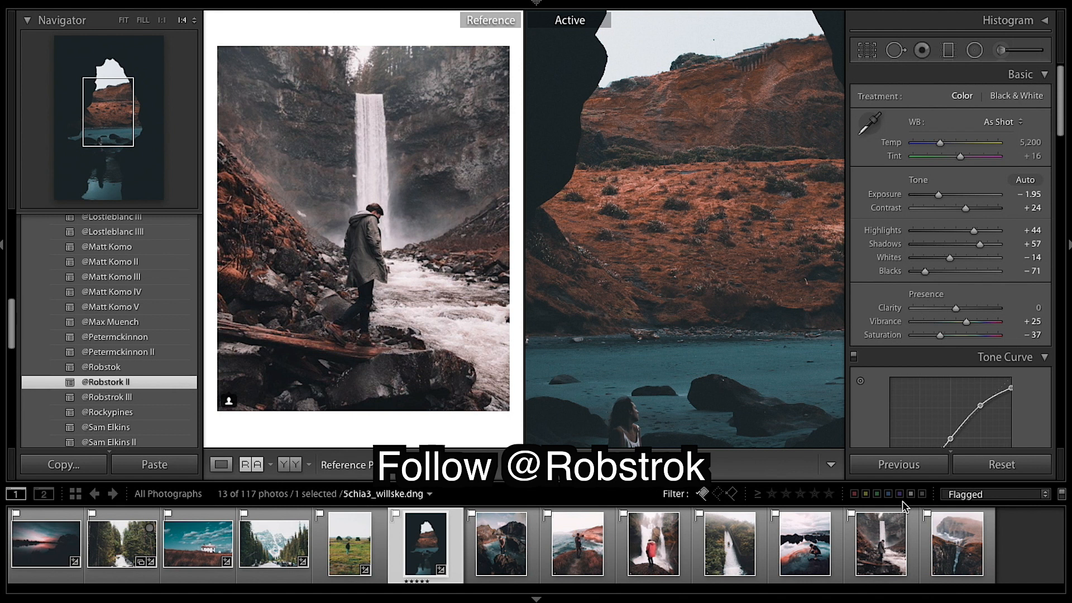
{"action": "left_click_drag", "start_coordinate": [653, 544], "coordinate": [401, 282]}
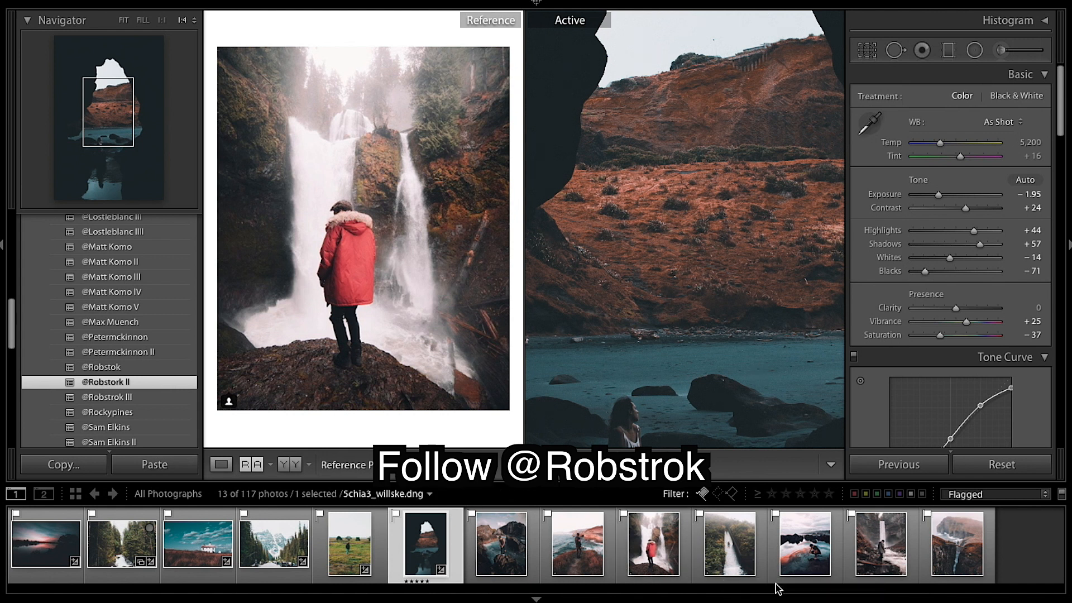
{"action": "left_click", "coordinate": [128, 369]}
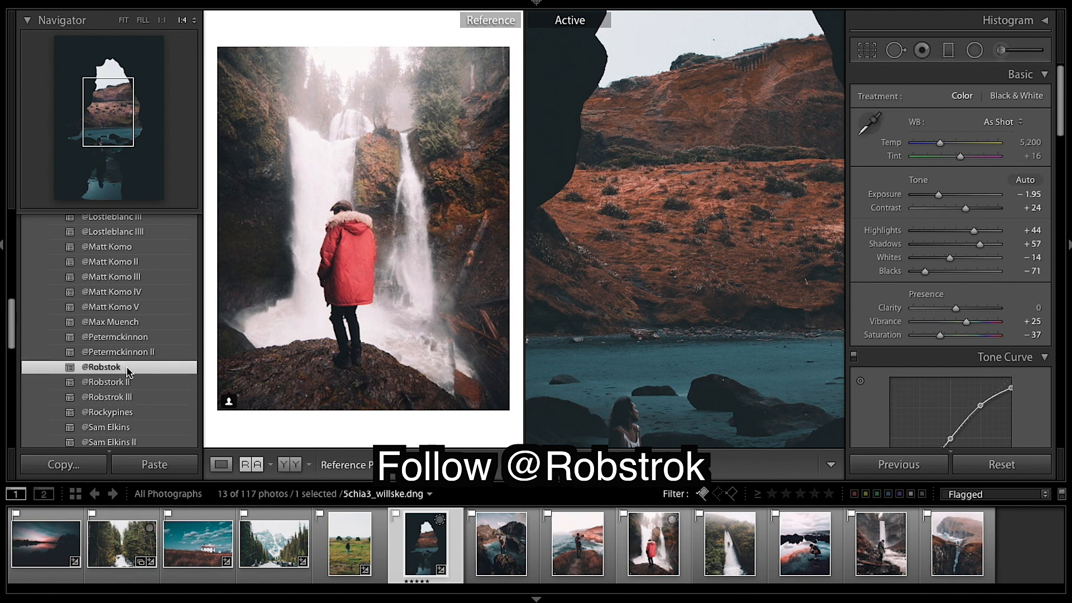
{"action": "left_click", "coordinate": [129, 397]}
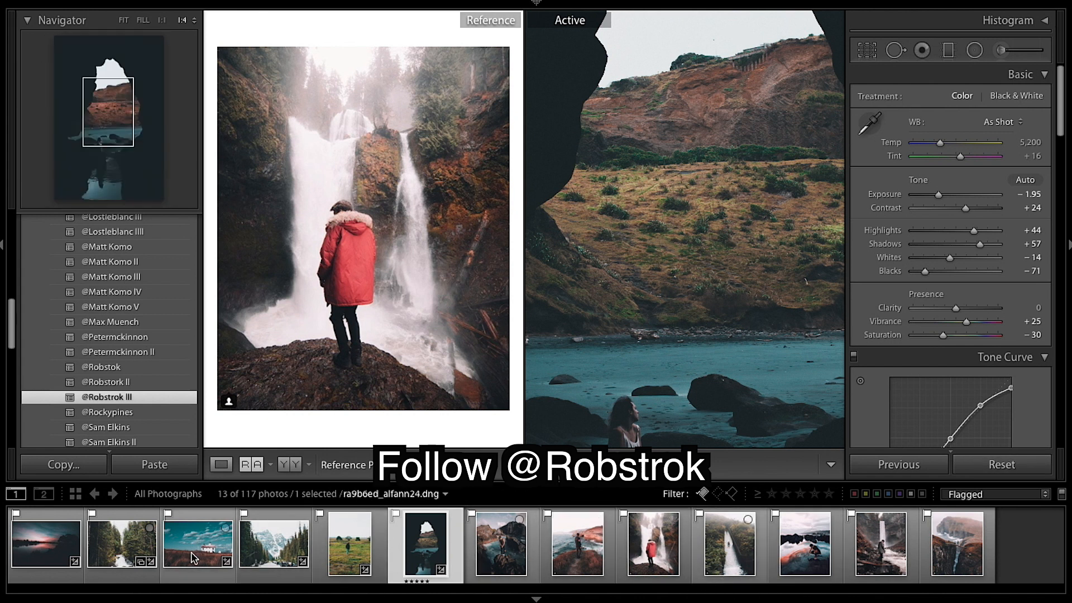
Compare the forest photo with the water channel reference, and check its edit against the unedited version.
{"action": "left_click", "coordinate": [134, 552]}
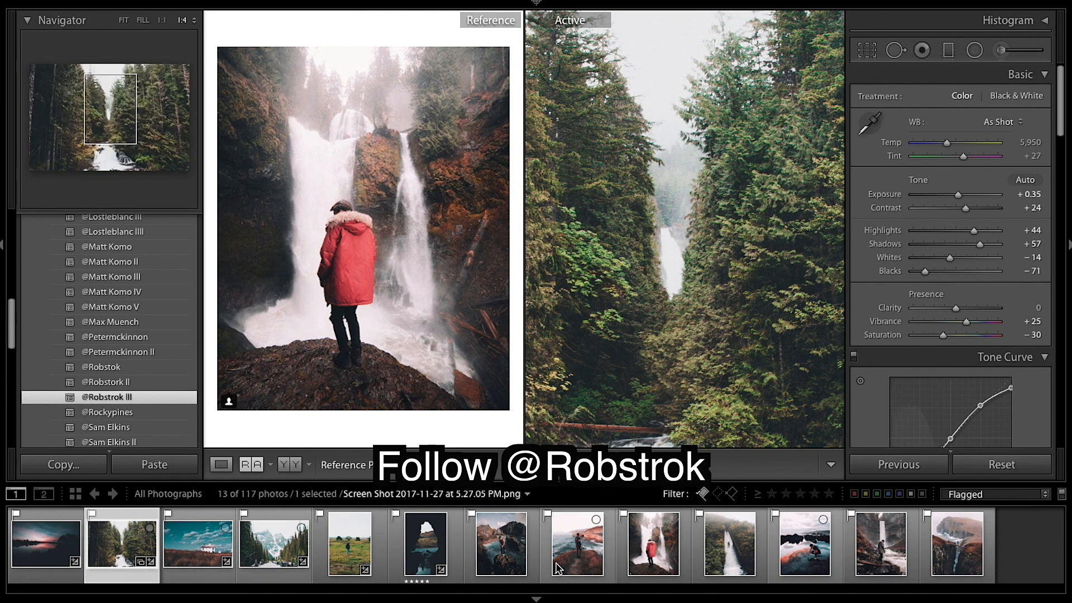
{"action": "left_click_drag", "start_coordinate": [742, 550], "coordinate": [367, 330]}
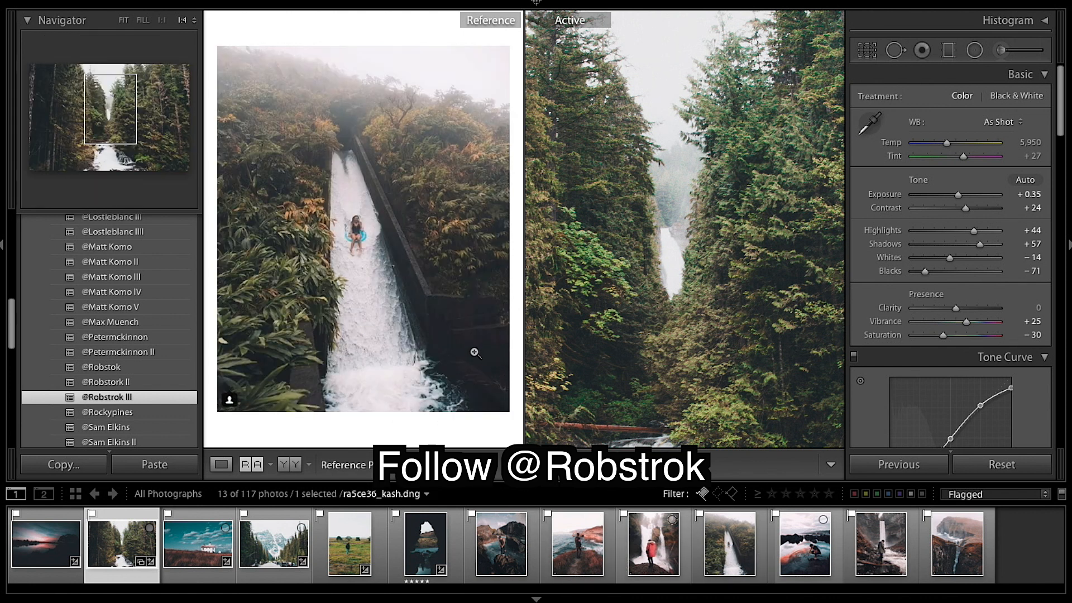
{"action": "key", "text": "backslash"}
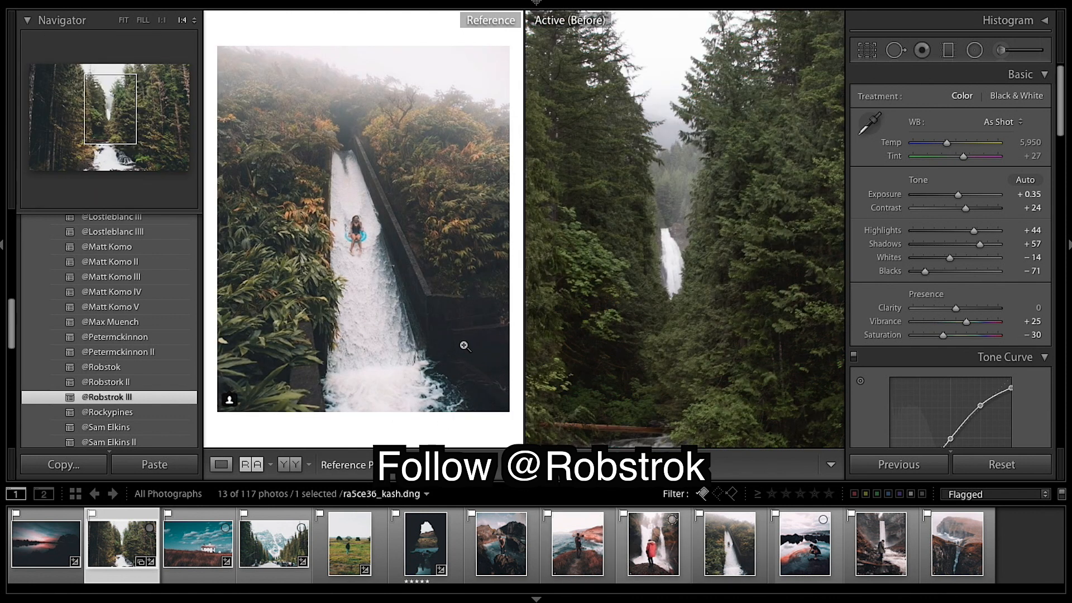
{"action": "key", "text": "backslash"}
{"action": "left_click", "coordinate": [736, 262]}
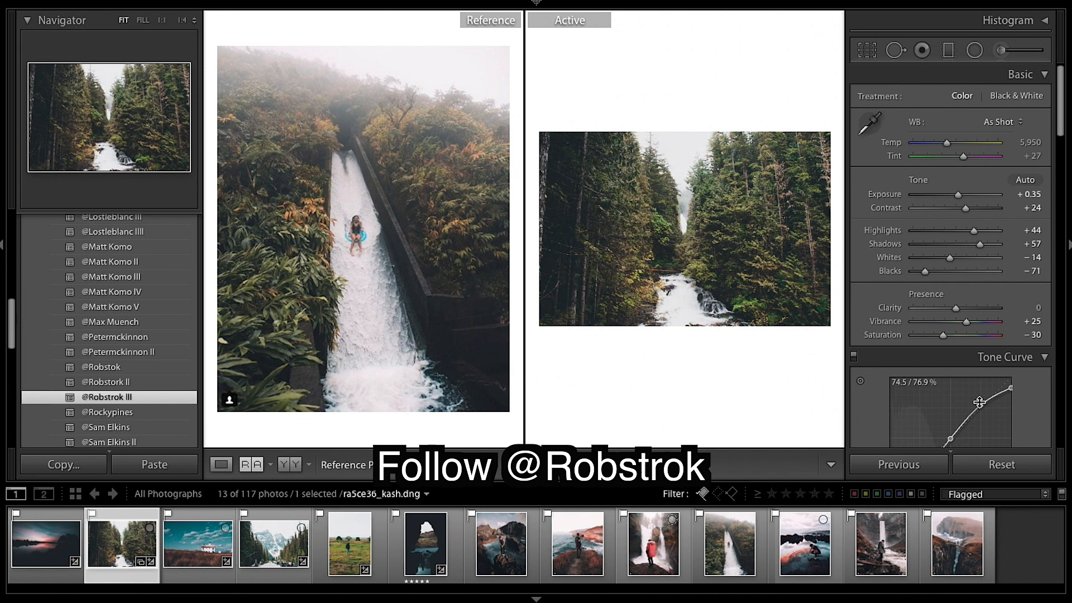
Compare the sunset lake photo with the reference of the man crouching at the rock pool, and check its edit against the unedited version.
{"action": "left_click_drag", "start_coordinate": [819, 547], "coordinate": [386, 218]}
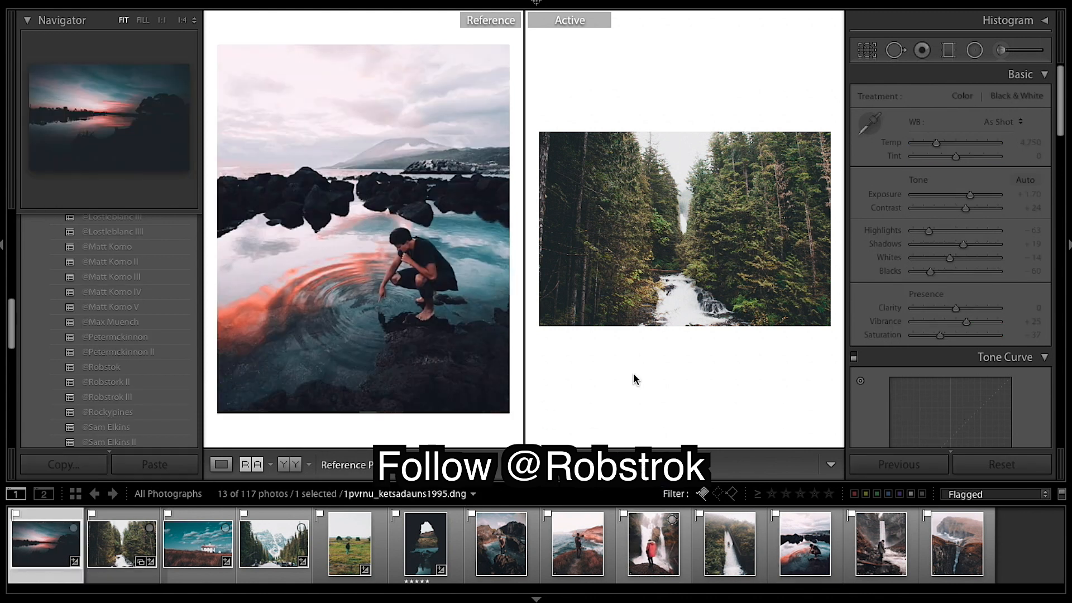
{"action": "left_click", "coordinate": [737, 271]}
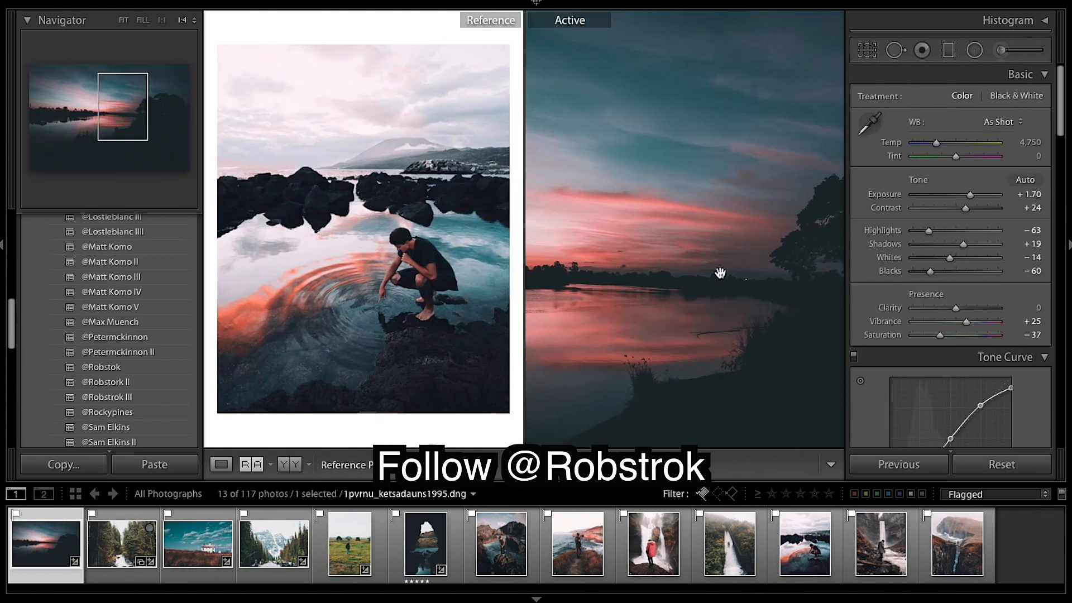
{"action": "key", "text": "super+minus"}
{"action": "key", "text": "backslash"}
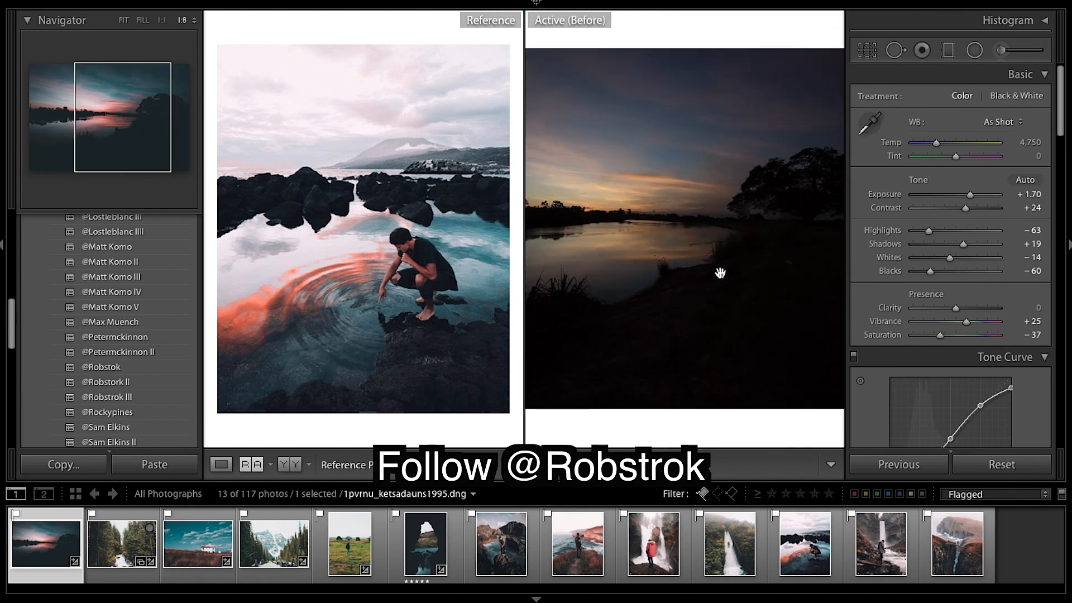
{"action": "key", "text": "backslash"}
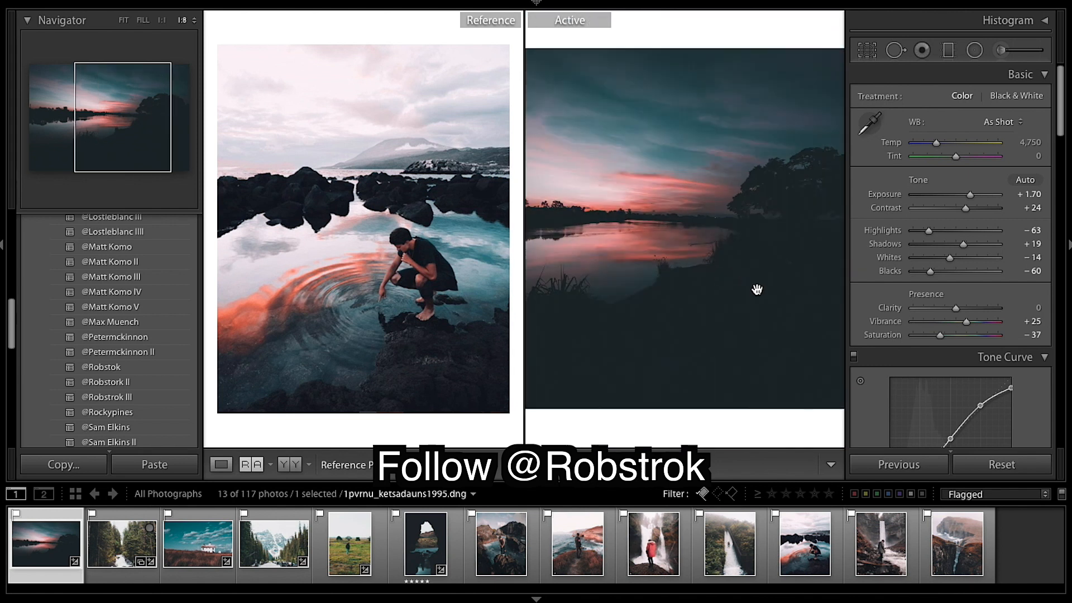
{"action": "key", "text": "super+minus"}
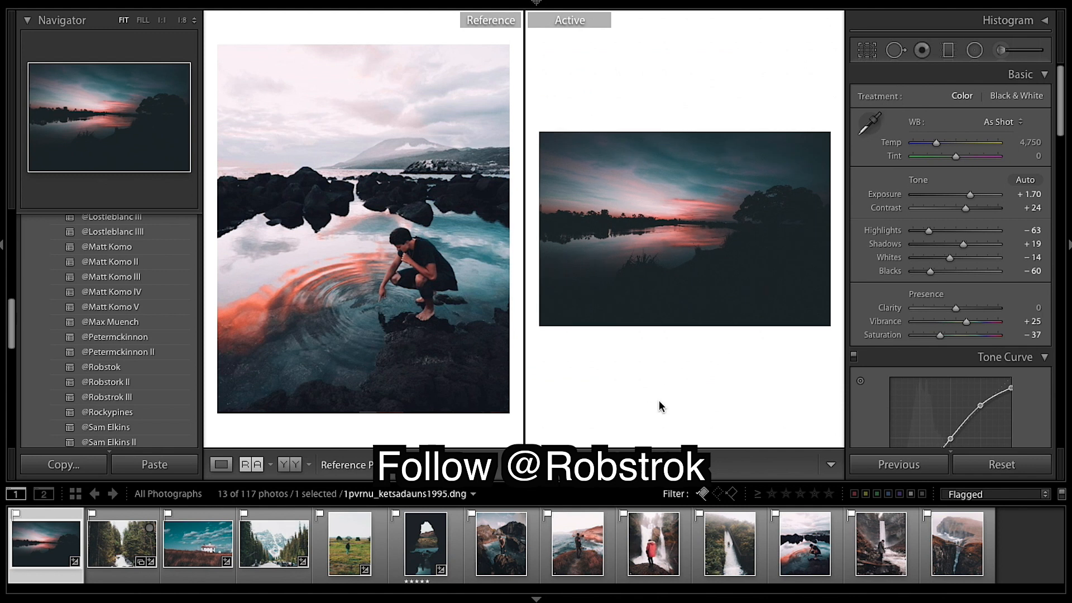